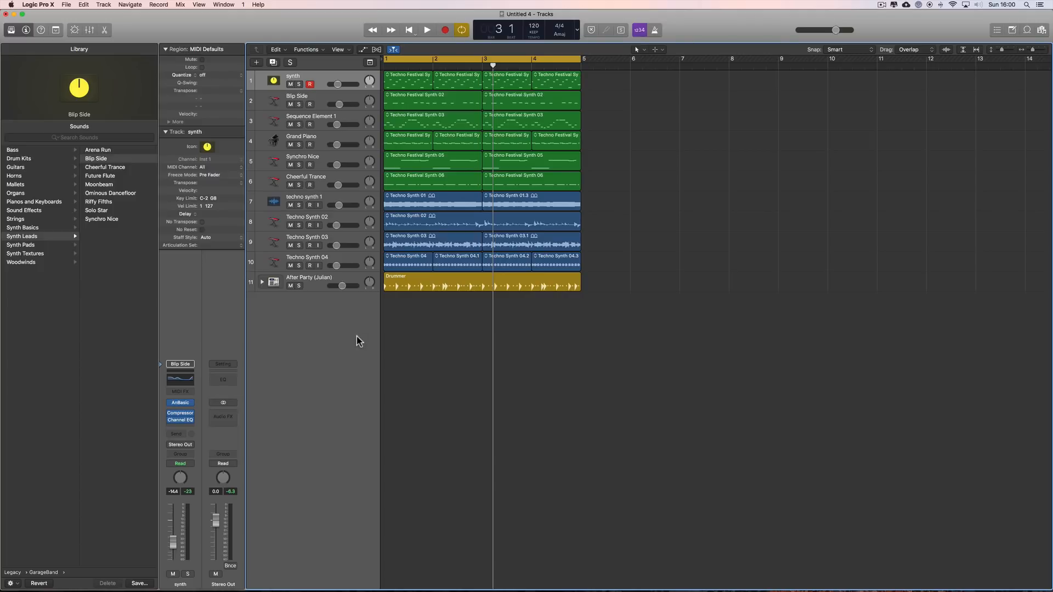
Select the After Party drummer track and play back the arrangement
{"action": "scroll", "coordinate": [359, 342], "scroll_direction": "left", "scroll_amount": 2}
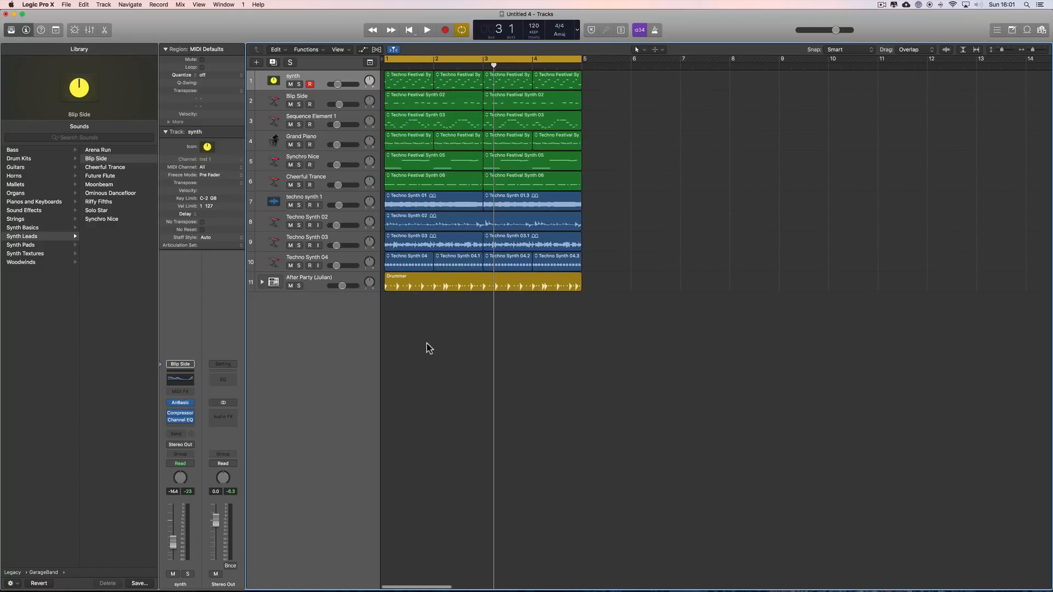
{"action": "left_click", "coordinate": [316, 284]}
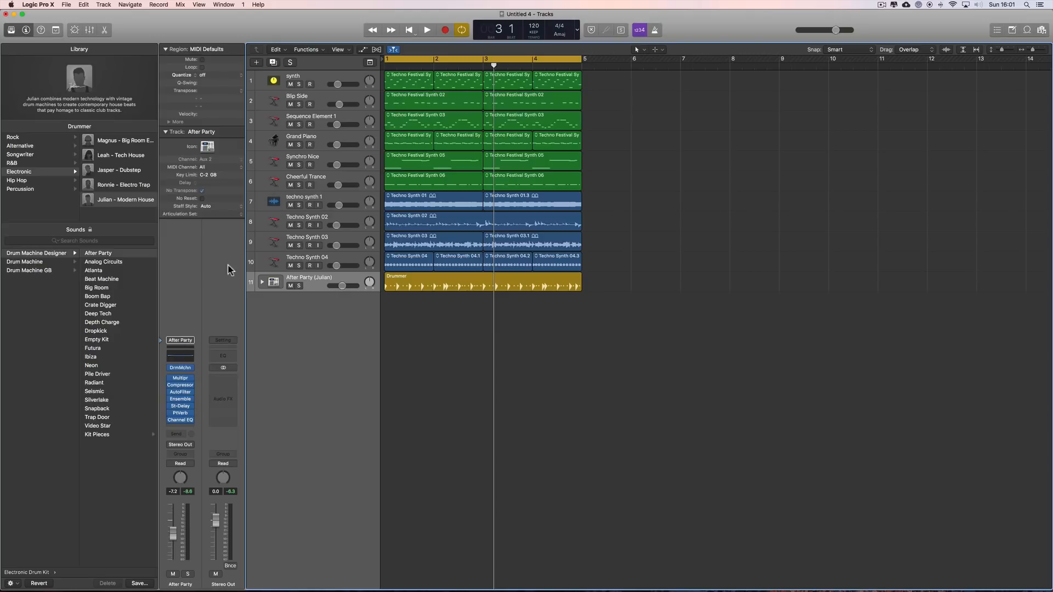
{"action": "left_click", "coordinate": [91, 31]}
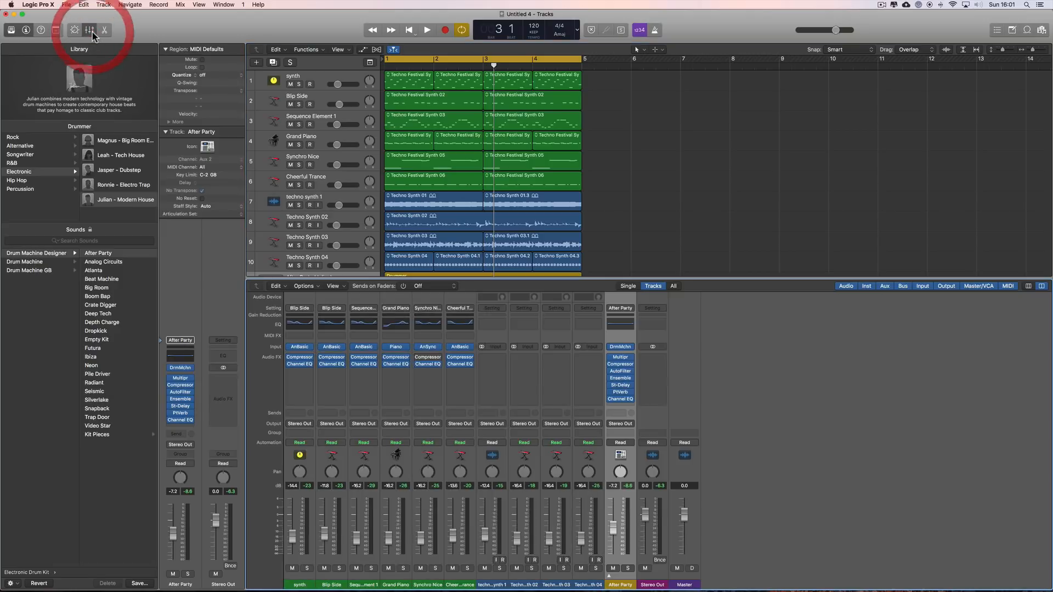
{"action": "left_click", "coordinate": [90, 31]}
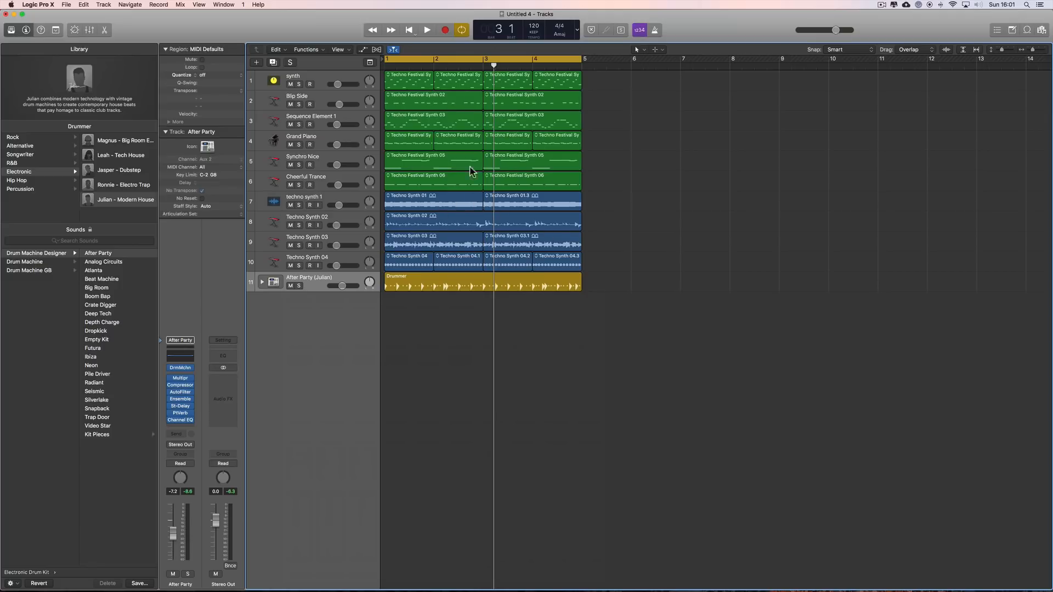
{"action": "key", "text": "space"}
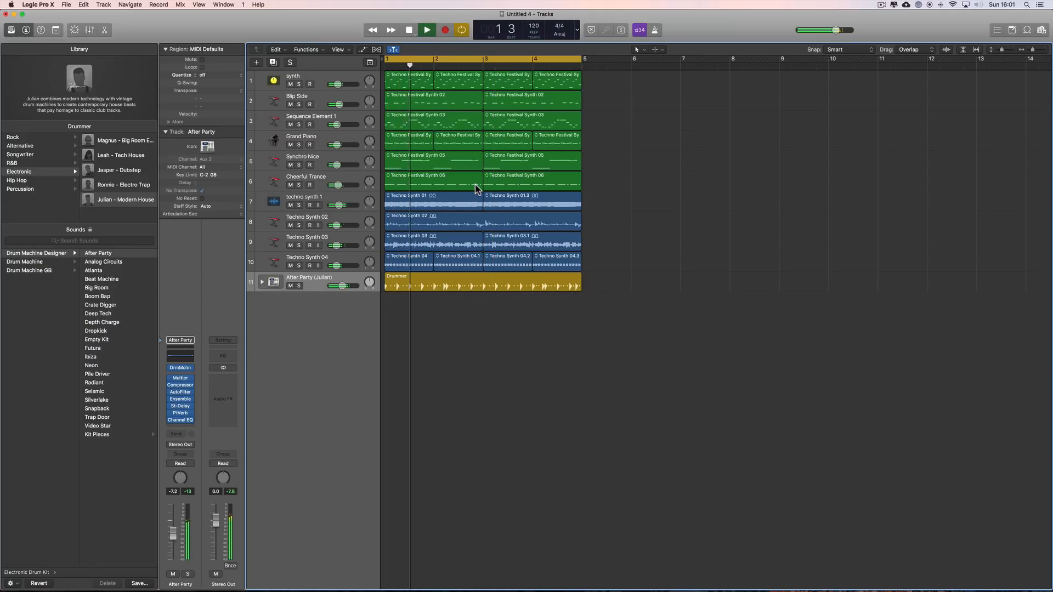
Show the mixer, select the Stereo Out channel strip and briefly play the project
{"action": "left_click", "coordinate": [90, 31]}
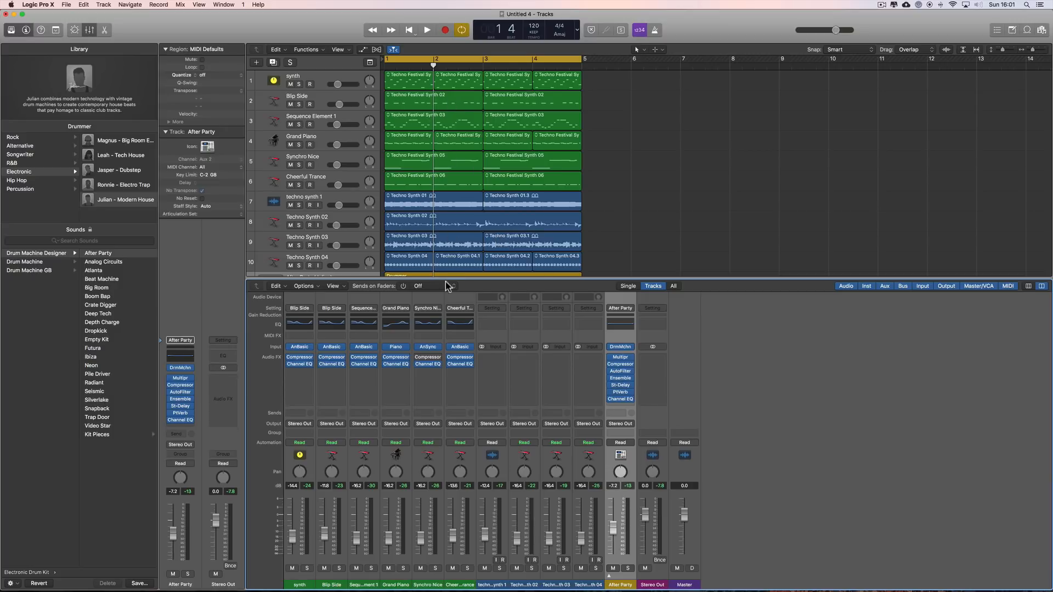
{"action": "left_click", "coordinate": [653, 501]}
{"action": "key", "text": "space"}
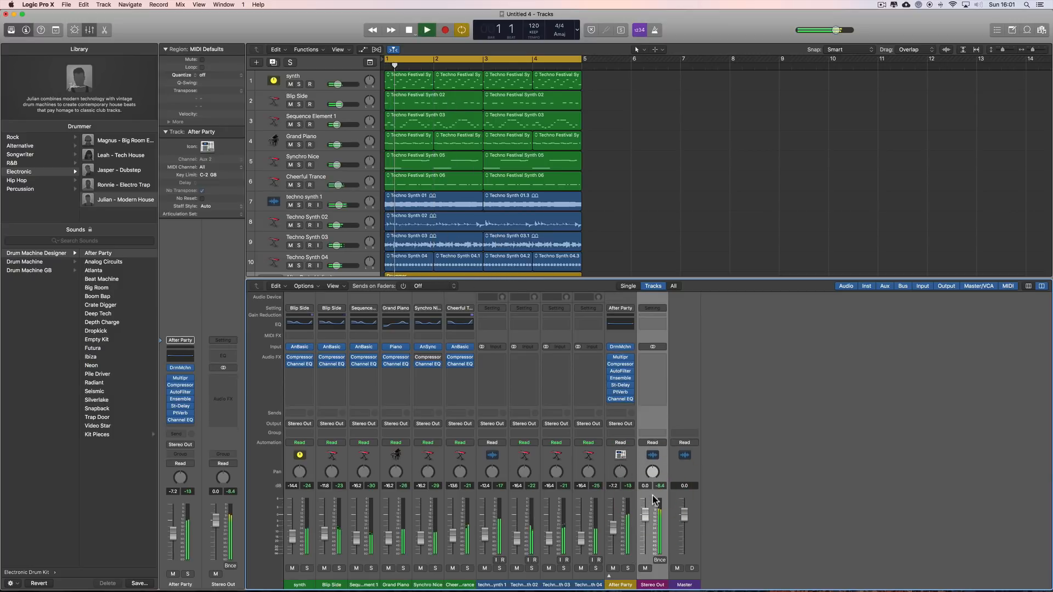
{"action": "key", "text": "space"}
Try lowering the Stereo Out fader to about -2.0 dB during playback, and reset it to 0.0 dB
{"action": "left_click", "coordinate": [301, 496]}
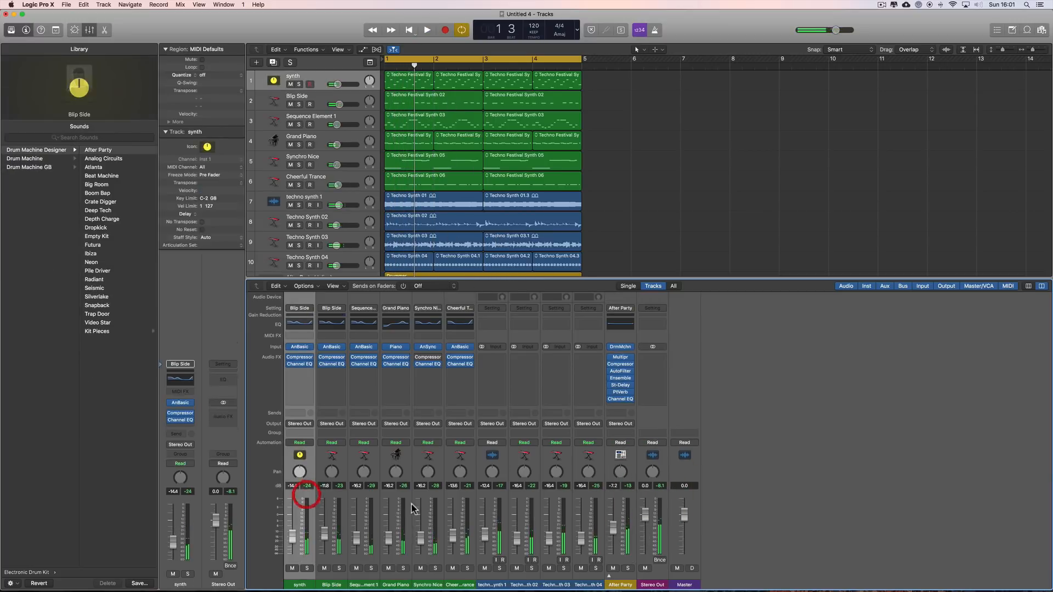
{"action": "left_click", "coordinate": [620, 500], "text": "shift"}
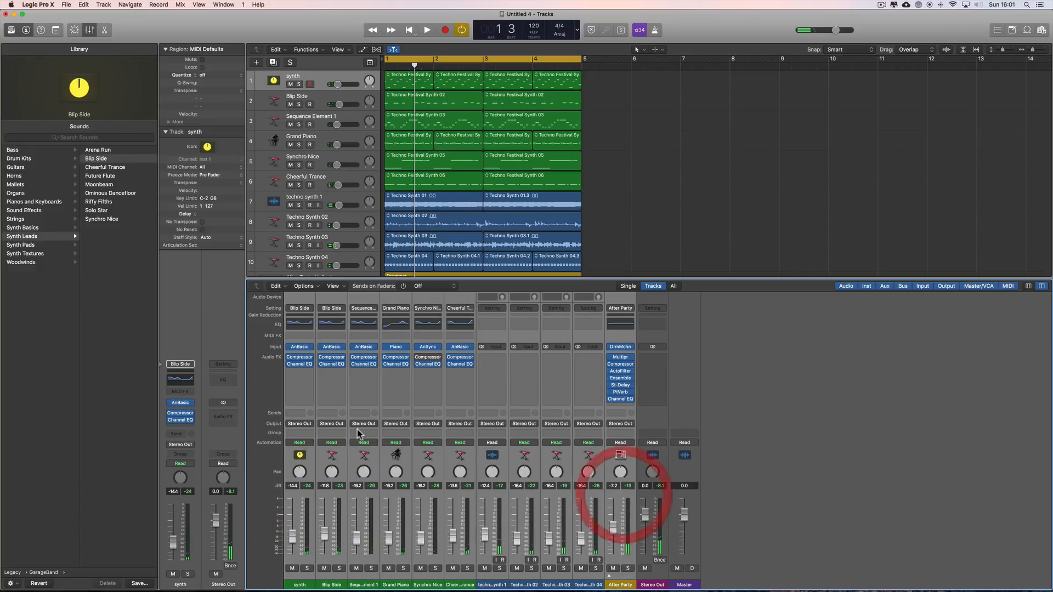
{"action": "left_click", "coordinate": [654, 493]}
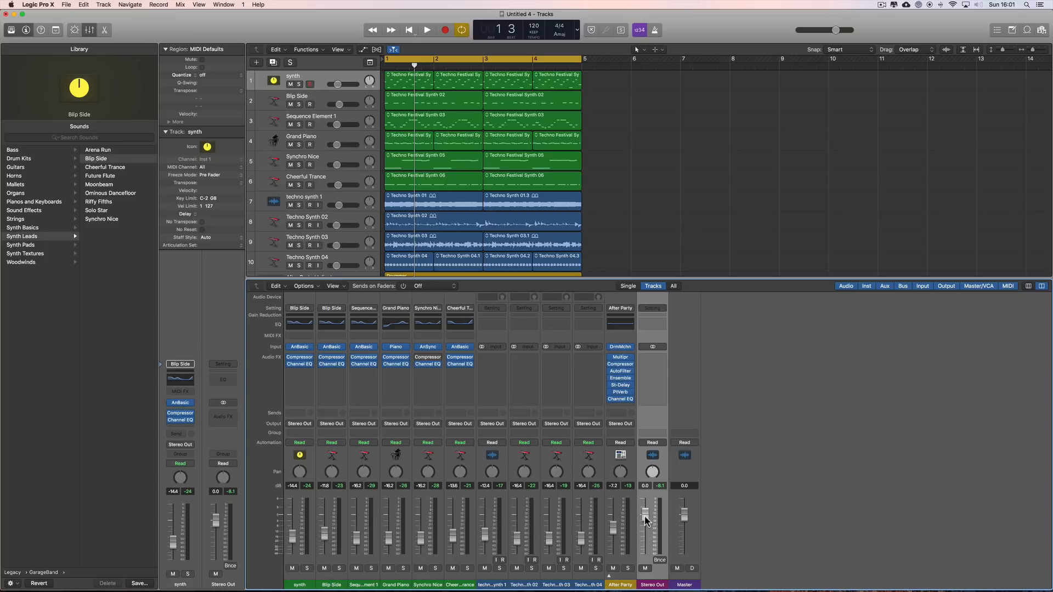
{"action": "key", "text": "space"}
{"action": "left_click_drag", "start_coordinate": [646, 521], "coordinate": [649, 529]}
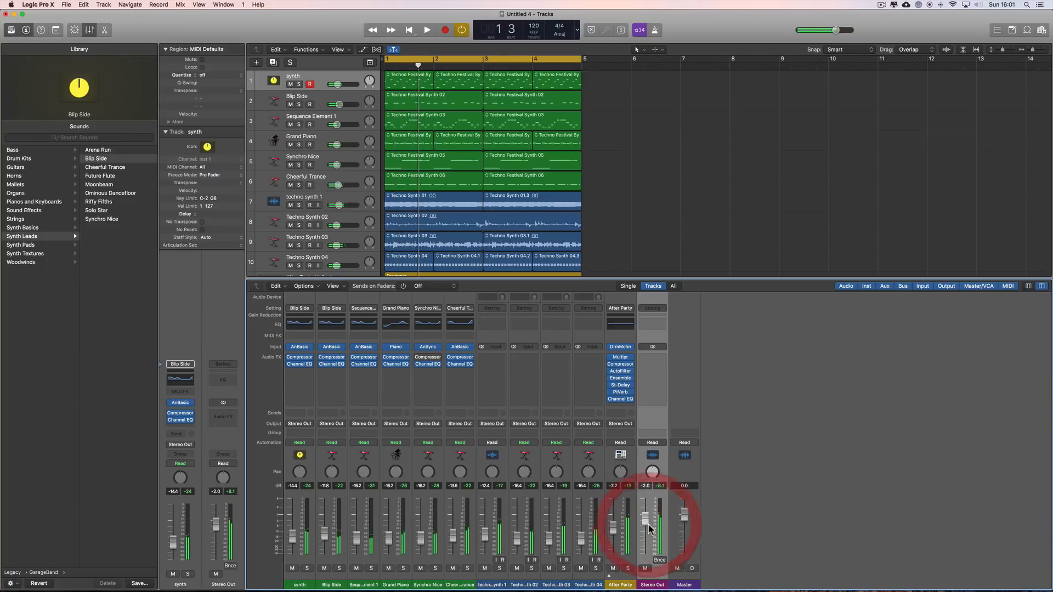
{"action": "left_click", "coordinate": [648, 527], "text": "alt"}
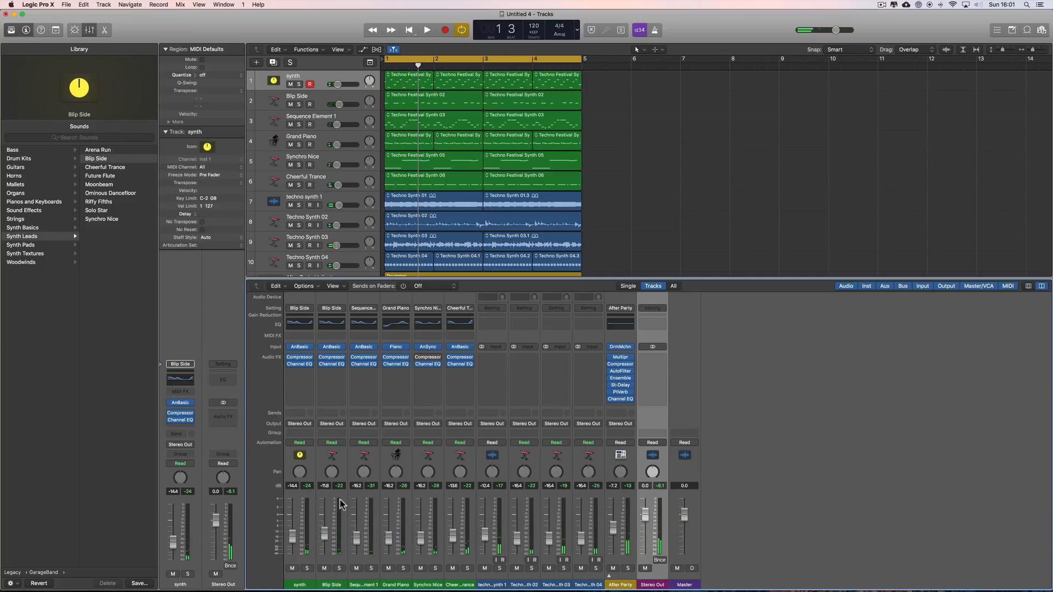
Select all channel strips from synth to After Party and route their output to Bus 8
{"action": "left_click", "coordinate": [301, 492]}
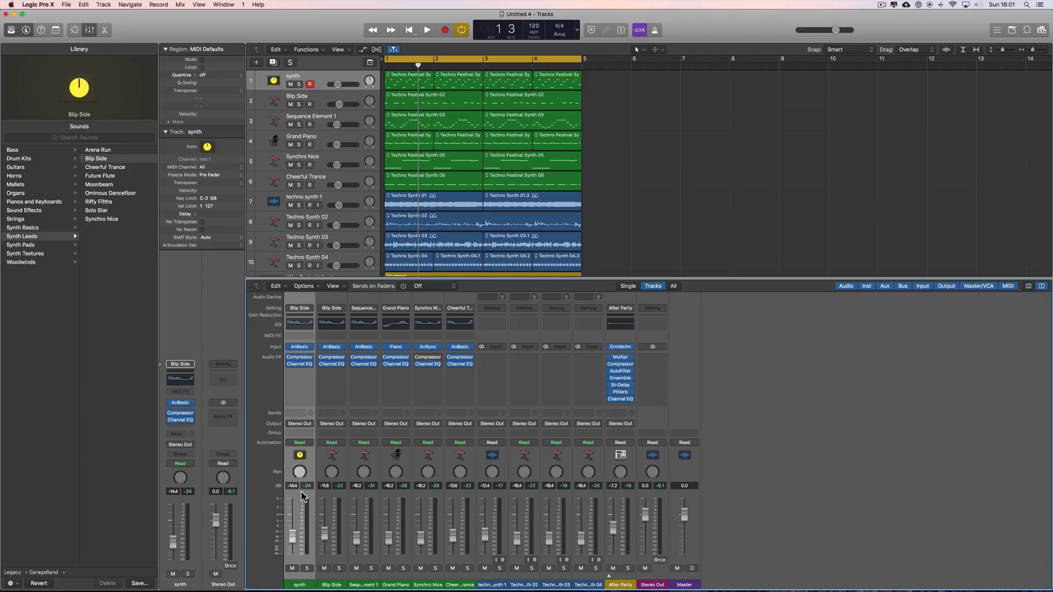
{"action": "left_click", "coordinate": [628, 495], "text": "shift"}
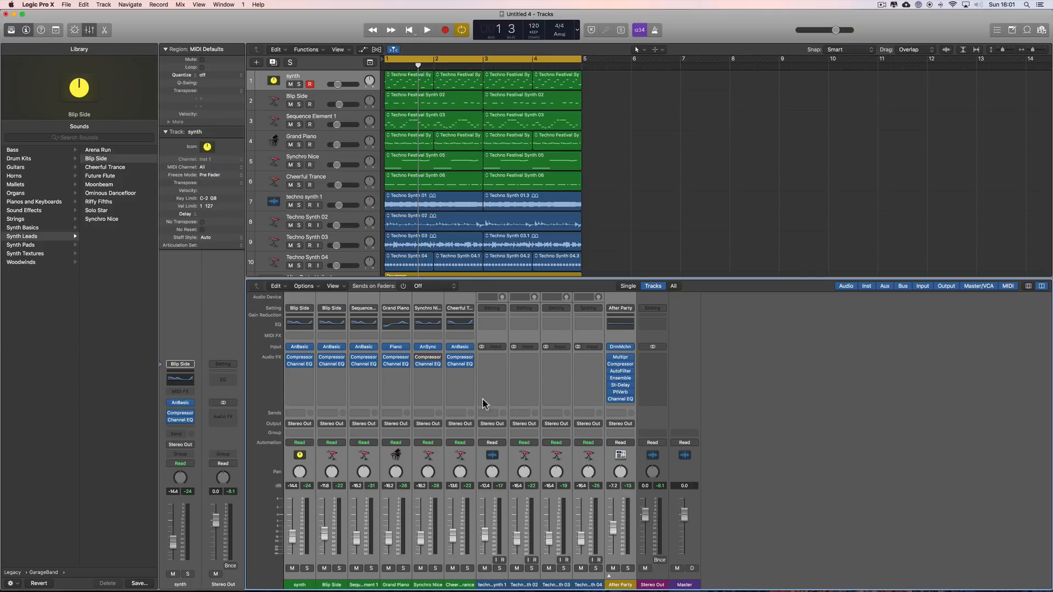
{"action": "left_click", "coordinate": [310, 424]}
{"action": "left_click", "coordinate": [310, 453]}
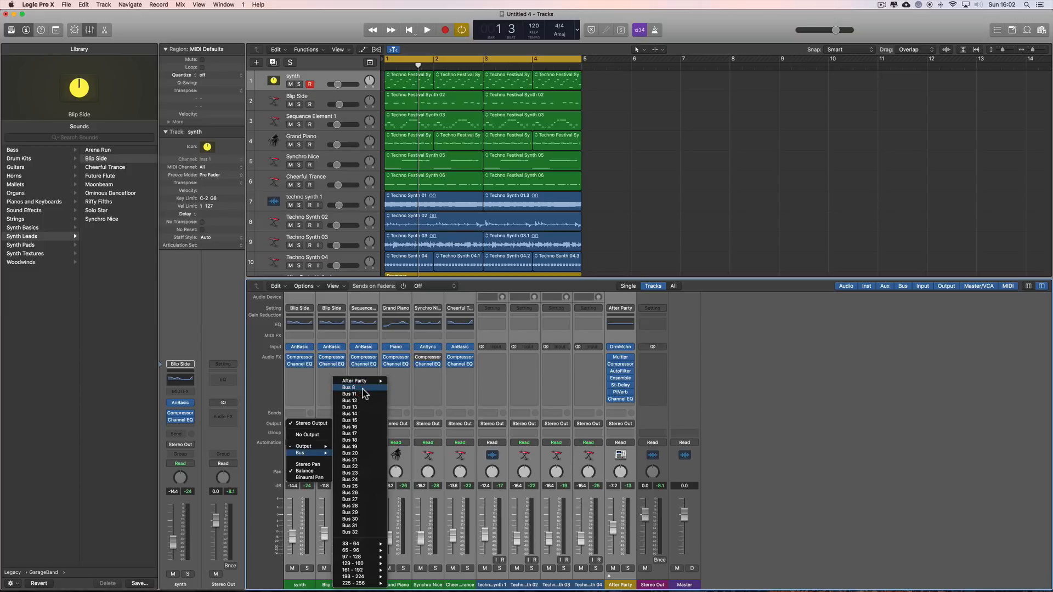
{"action": "left_click", "coordinate": [778, 436]}
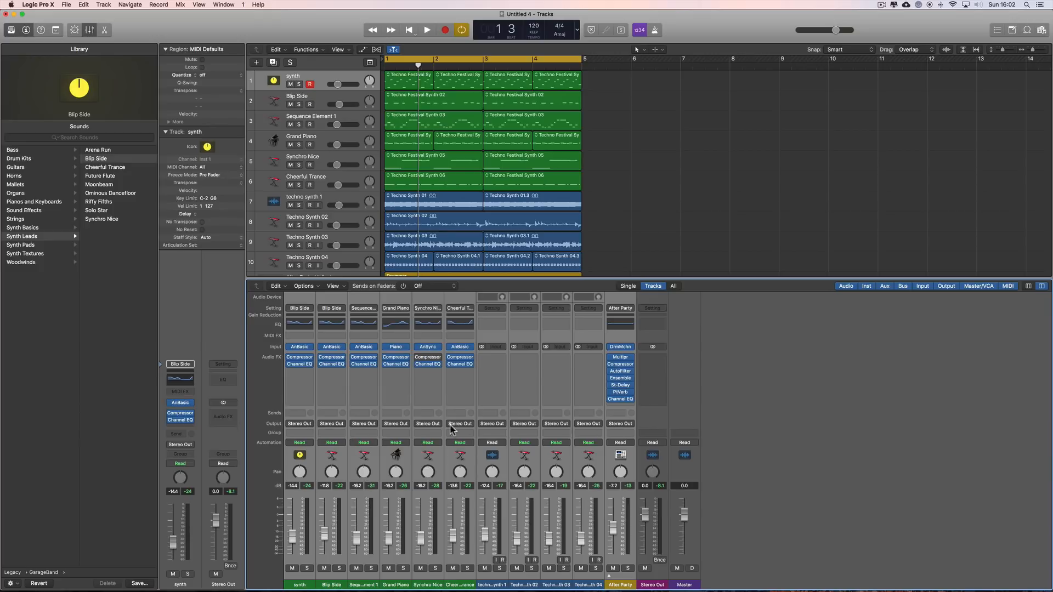
{"action": "left_click", "coordinate": [305, 424]}
{"action": "mouse_move", "coordinate": [311, 454]}
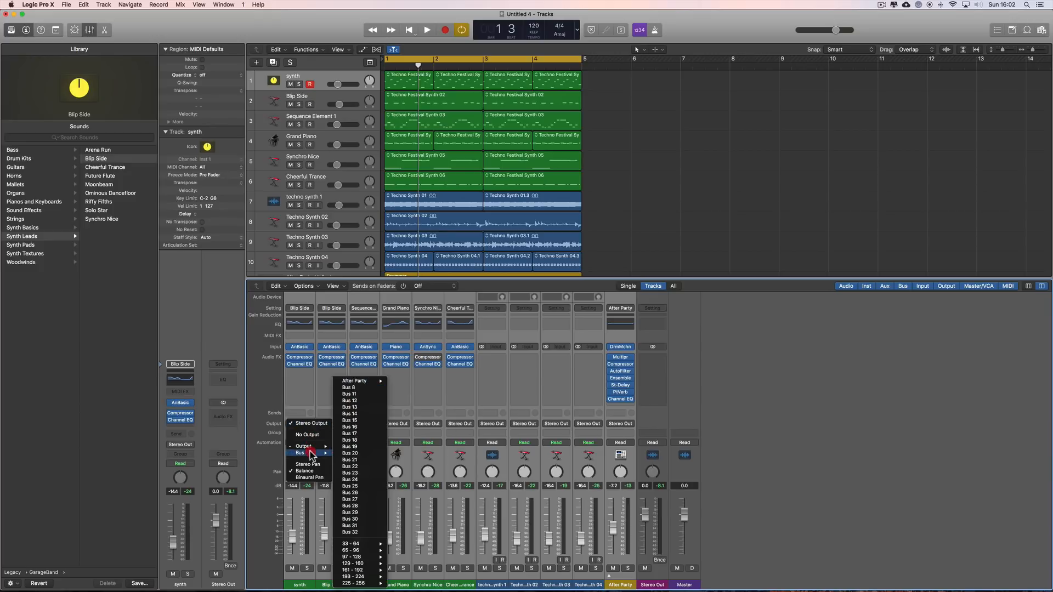
{"action": "left_click", "coordinate": [364, 388]}
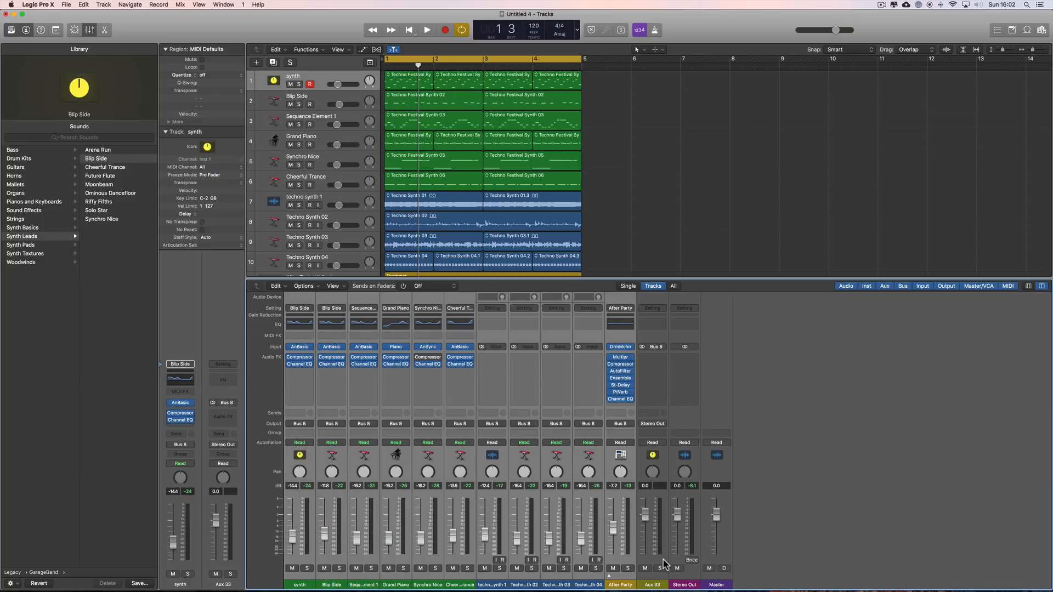
Test the new Bus 8 aux channel during playback by lowering its fader to about -37 dB, and reset it to 0.0 dB
{"action": "left_click", "coordinate": [665, 563]}
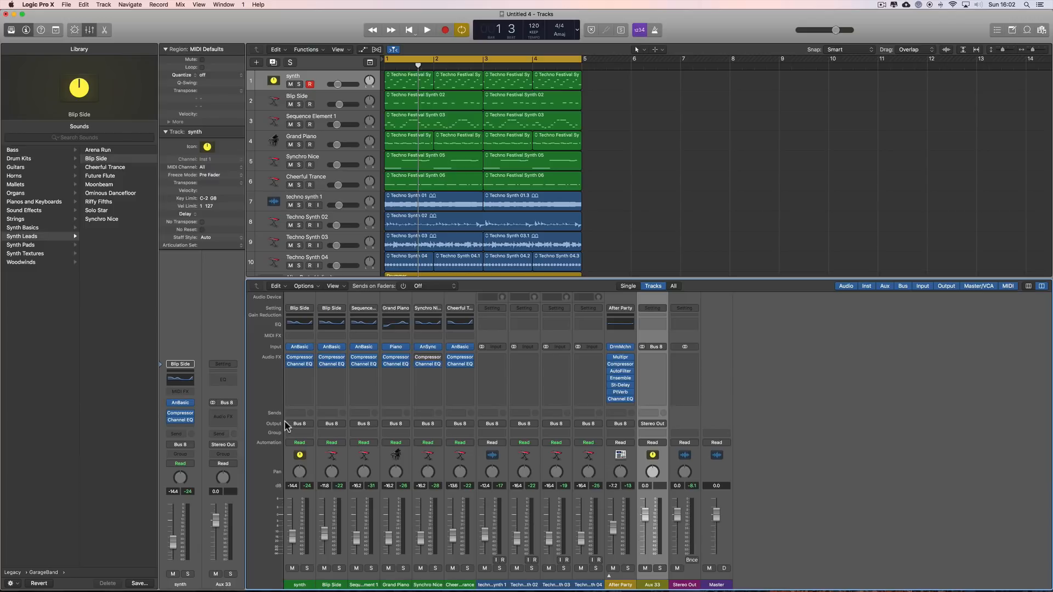
{"action": "left_click_drag", "start_coordinate": [646, 515], "coordinate": [647, 548]}
{"action": "key", "text": "space"}
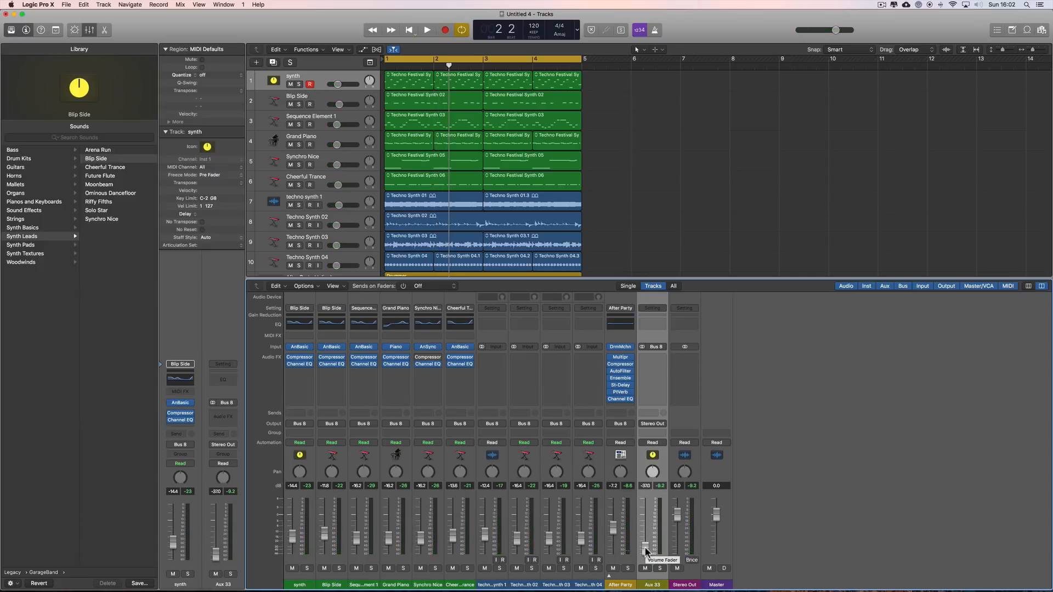
{"action": "left_click_drag", "start_coordinate": [646, 548], "coordinate": [644, 515]}
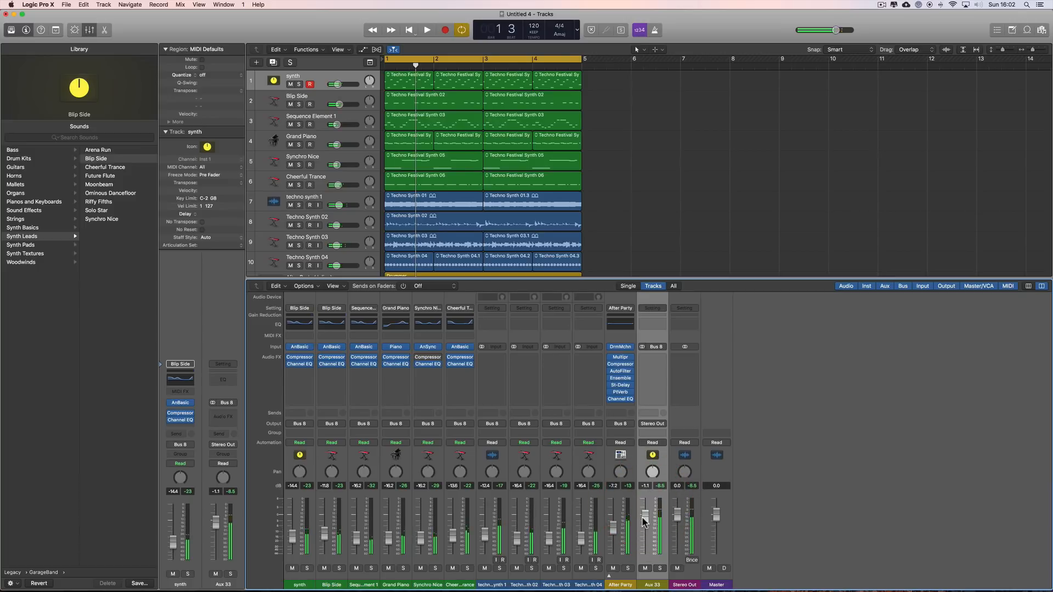
{"action": "left_click", "coordinate": [643, 518], "text": "alt"}
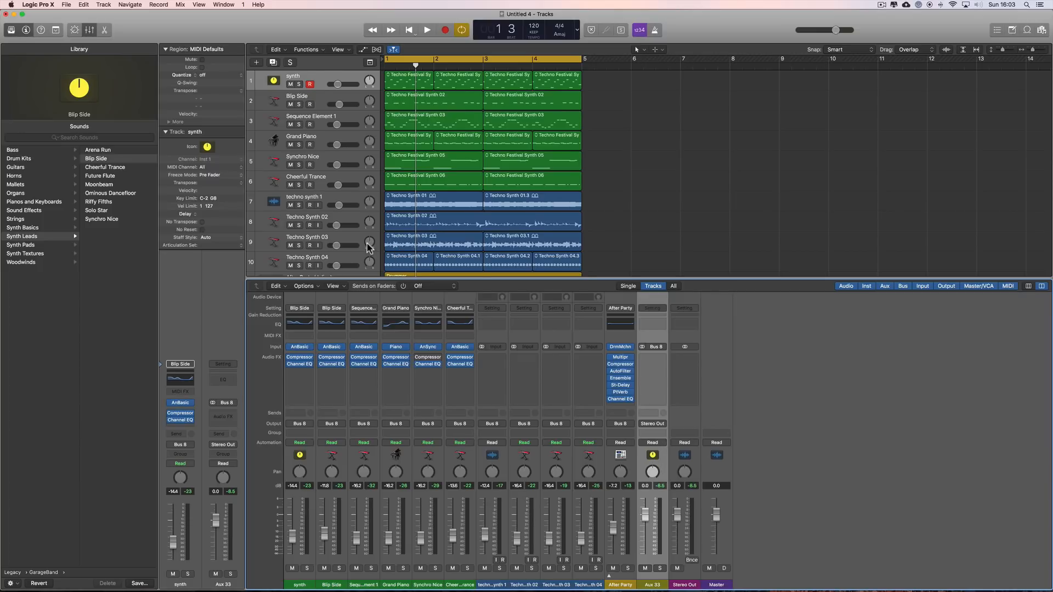
Create an arrangement track for the Bus 8 aux channel below the After Party track and hide the mixer
{"action": "scroll", "coordinate": [357, 252], "scroll_direction": "down", "scroll_amount": 3}
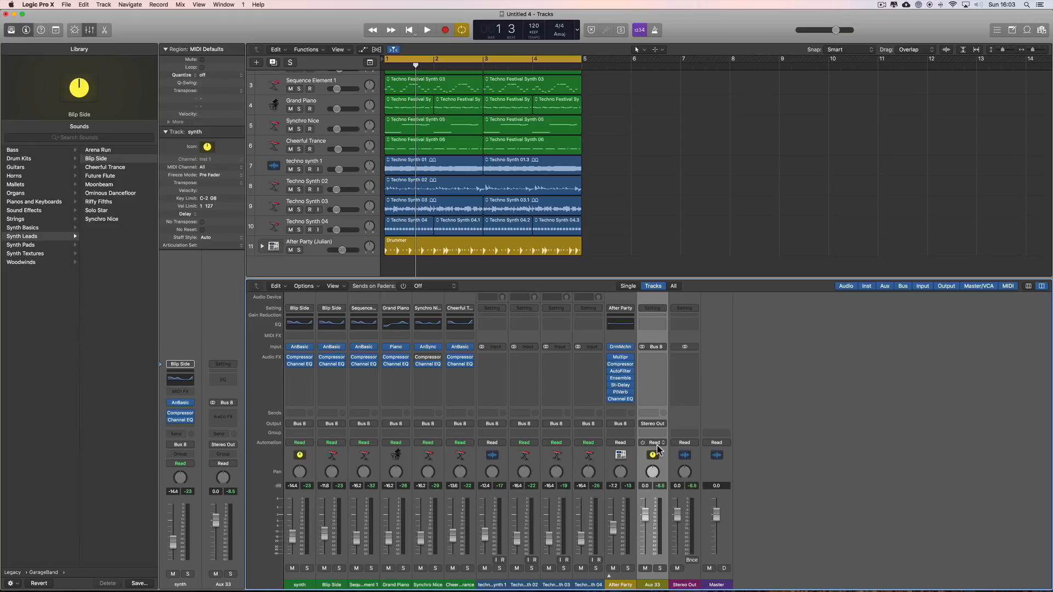
{"action": "left_click", "coordinate": [322, 246]}
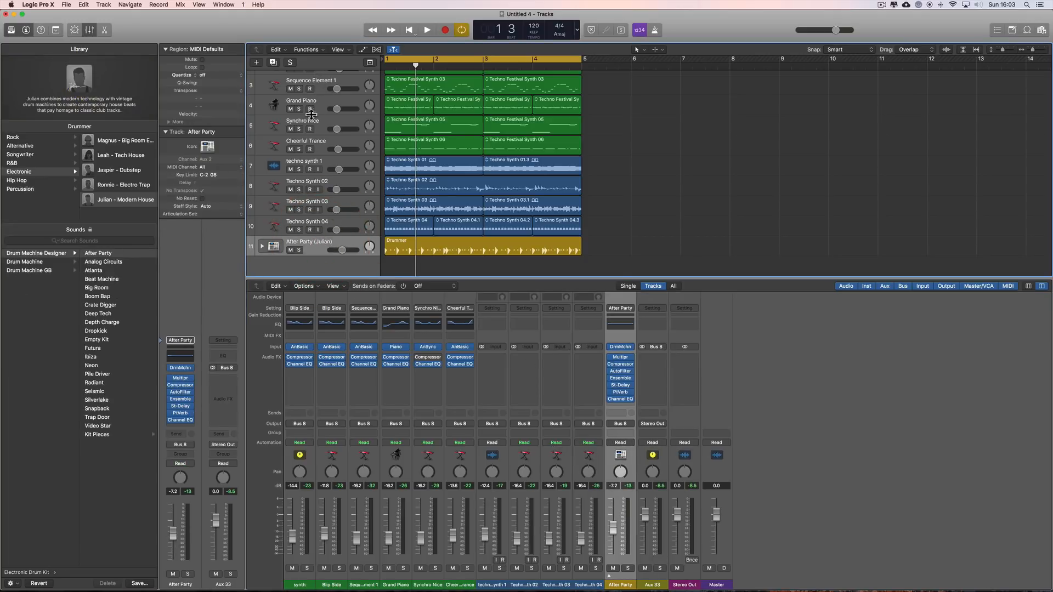
{"action": "left_click", "coordinate": [664, 459]}
{"action": "right_click", "coordinate": [669, 462]}
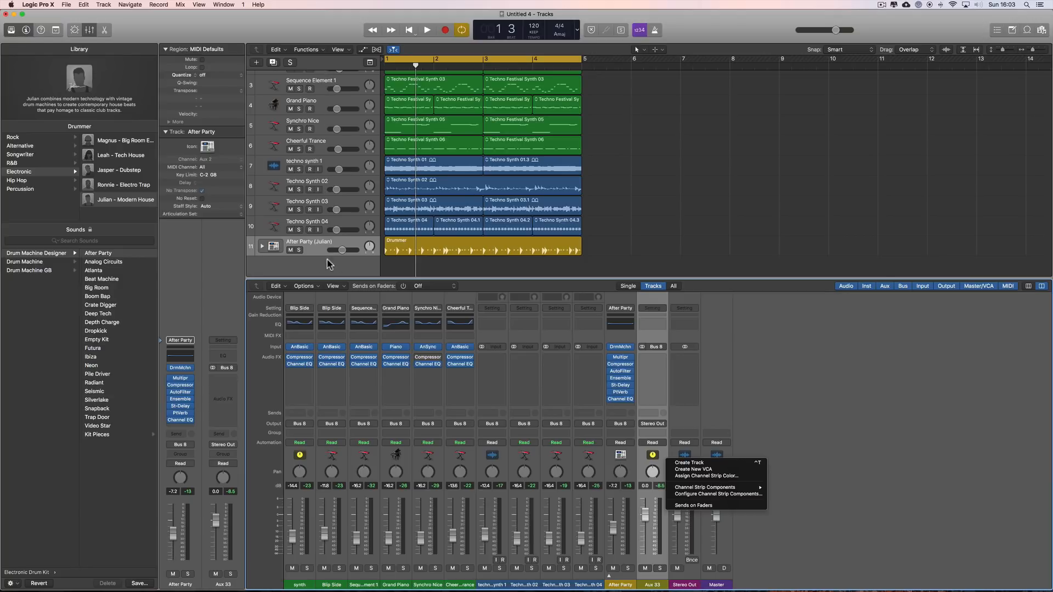
{"action": "left_click", "coordinate": [687, 463]}
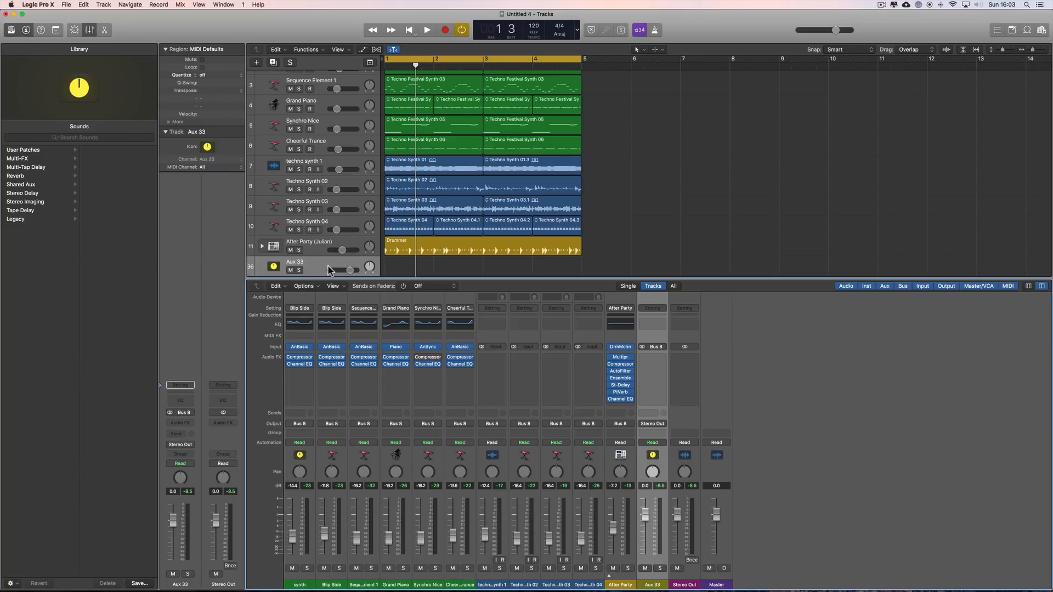
{"action": "left_click", "coordinate": [316, 267]}
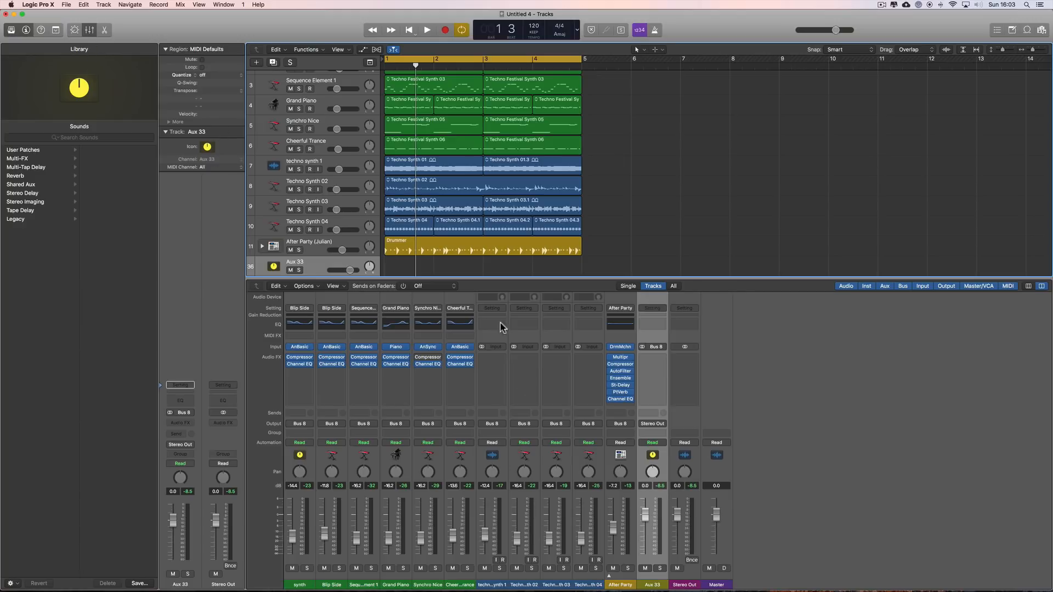
{"action": "left_click", "coordinate": [90, 29]}
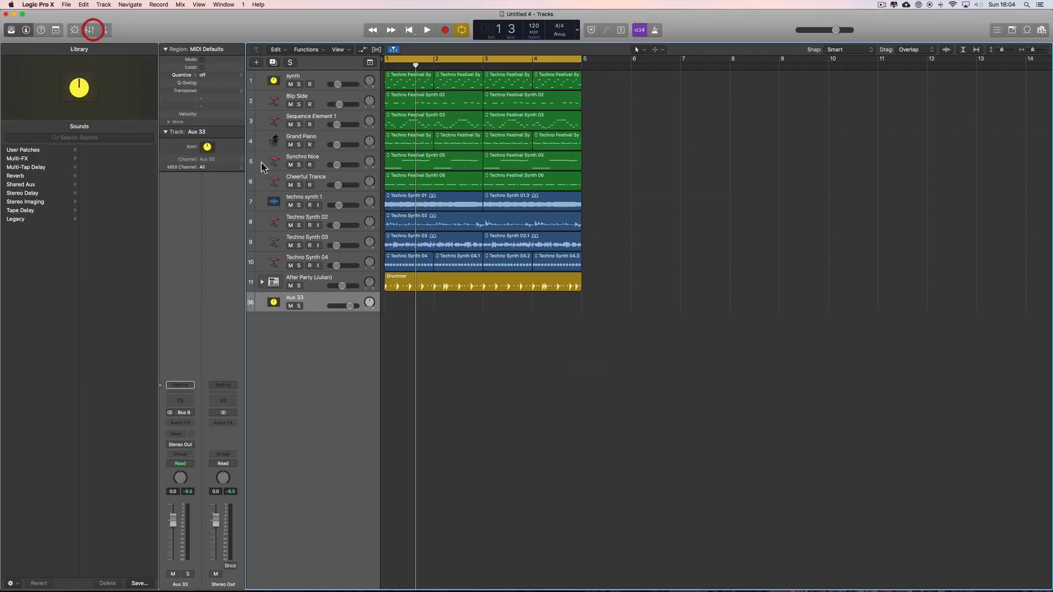
Try the aux track's volume at about -4.9 dB during playback, and reset it to 0.0 dB
{"action": "left_click_drag", "start_coordinate": [347, 307], "coordinate": [294, 356]}
{"action": "key", "text": "space"}
{"action": "key", "text": "space"}
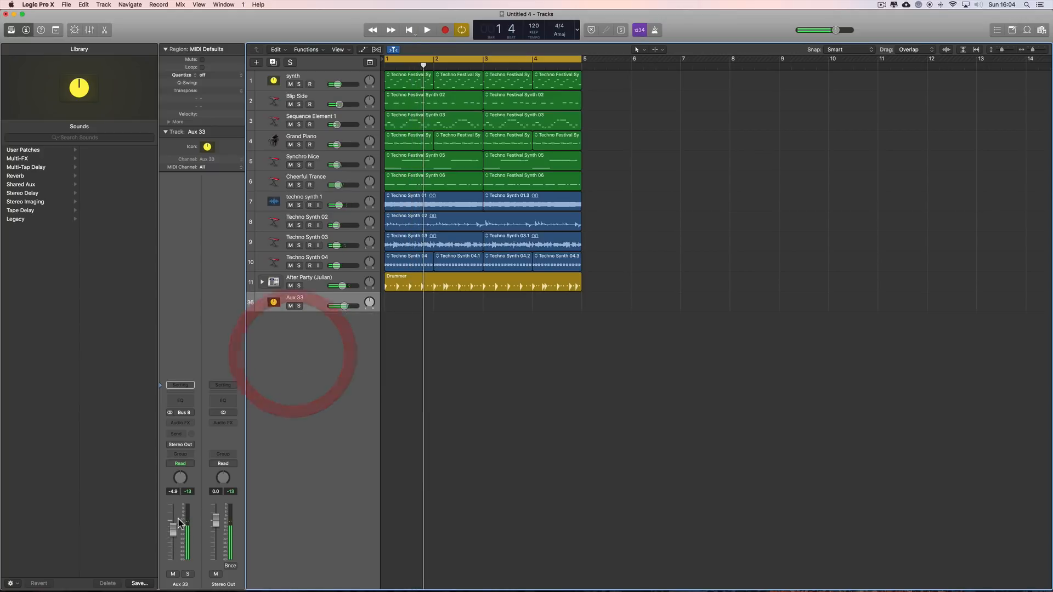
{"action": "key", "text": "space"}
{"action": "mouse_move", "coordinate": [174, 530]}
{"action": "left_mouse_down"}
{"action": "mouse_move", "coordinate": [174, 498]}
{"action": "mouse_move", "coordinate": [177, 531]}
{"action": "left_mouse_up"}
{"action": "key", "text": "space"}
{"action": "left_click", "coordinate": [177, 531], "text": "alt"}
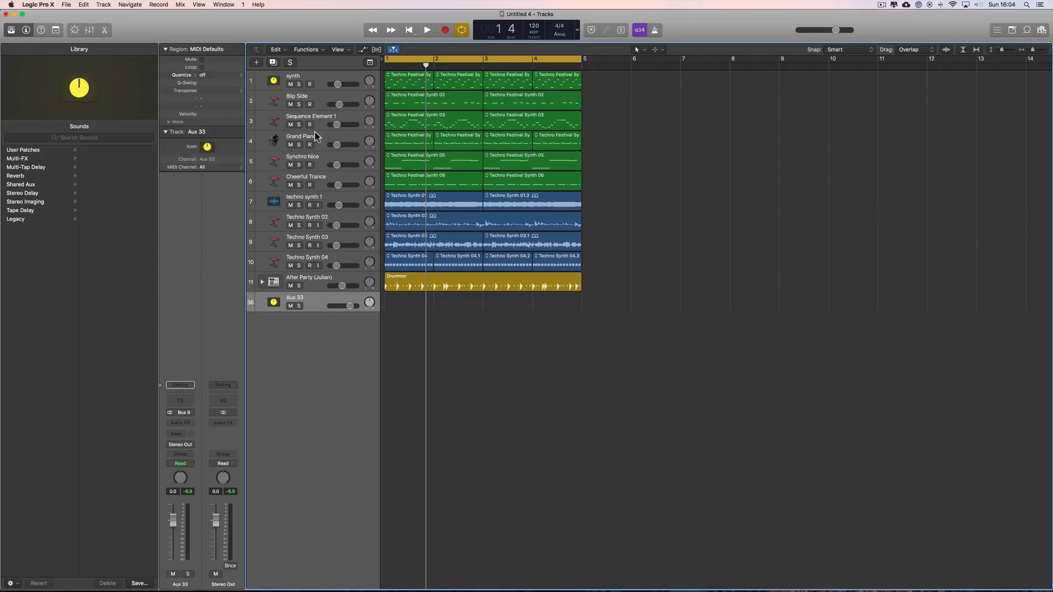
Add a Channel EQ to the aux track and switch off its six bands from 75 Hz to 7500 Hz
{"action": "left_click", "coordinate": [182, 403]}
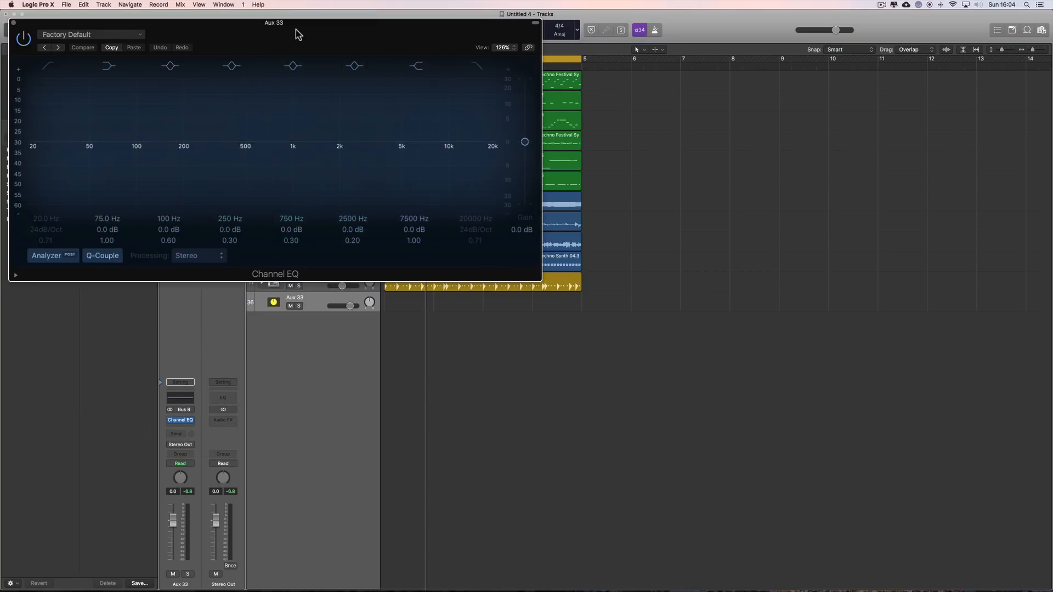
{"action": "left_click_drag", "start_coordinate": [296, 24], "coordinate": [677, 183]}
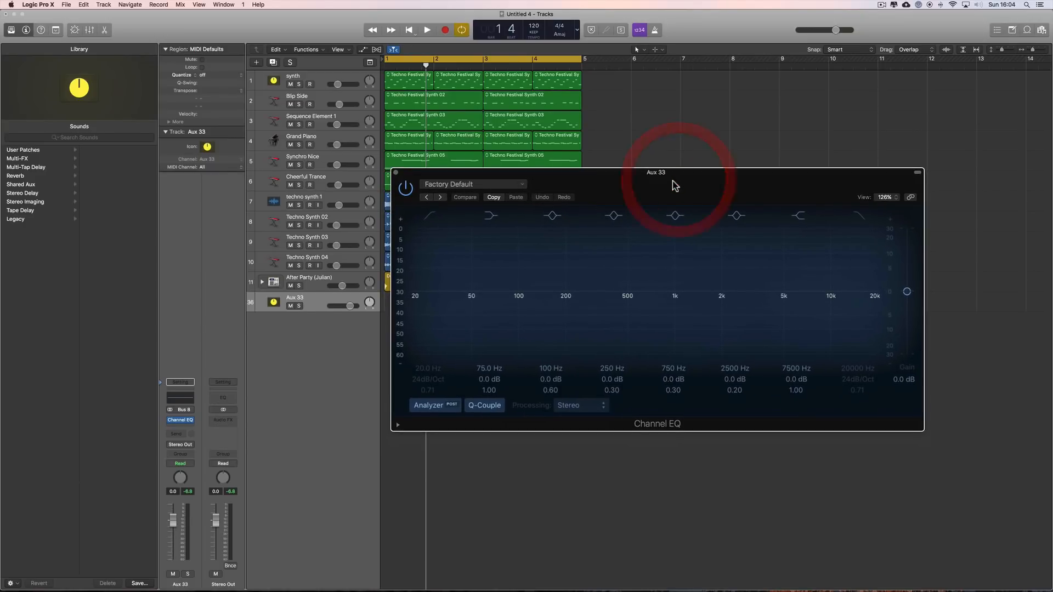
{"action": "left_click", "coordinate": [494, 217]}
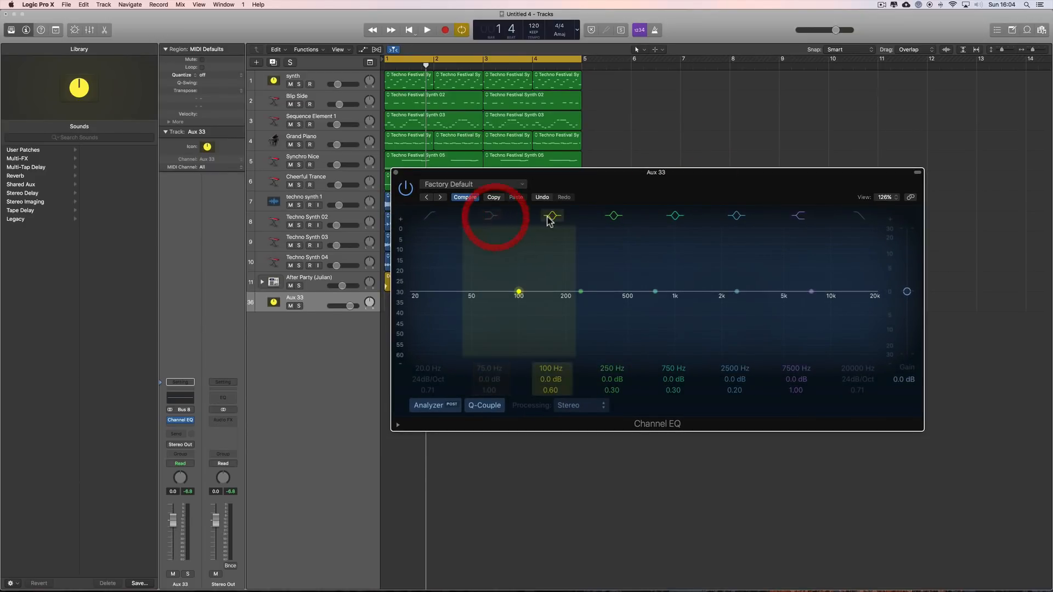
{"action": "left_click", "coordinate": [548, 216]}
{"action": "left_click", "coordinate": [614, 217]}
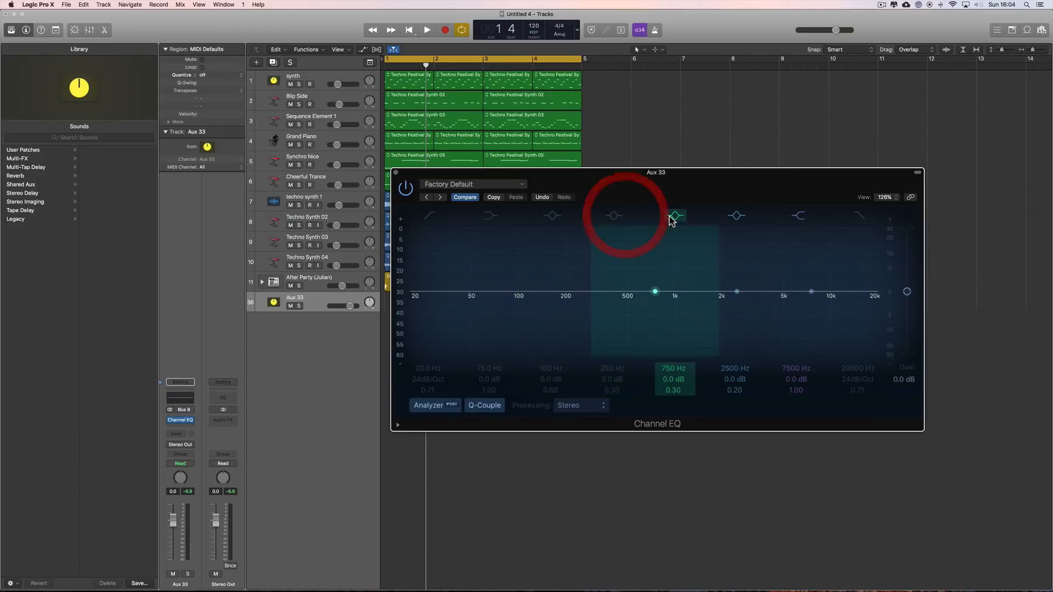
{"action": "left_click", "coordinate": [674, 217]}
{"action": "left_click", "coordinate": [736, 217]}
{"action": "left_click", "coordinate": [799, 216]}
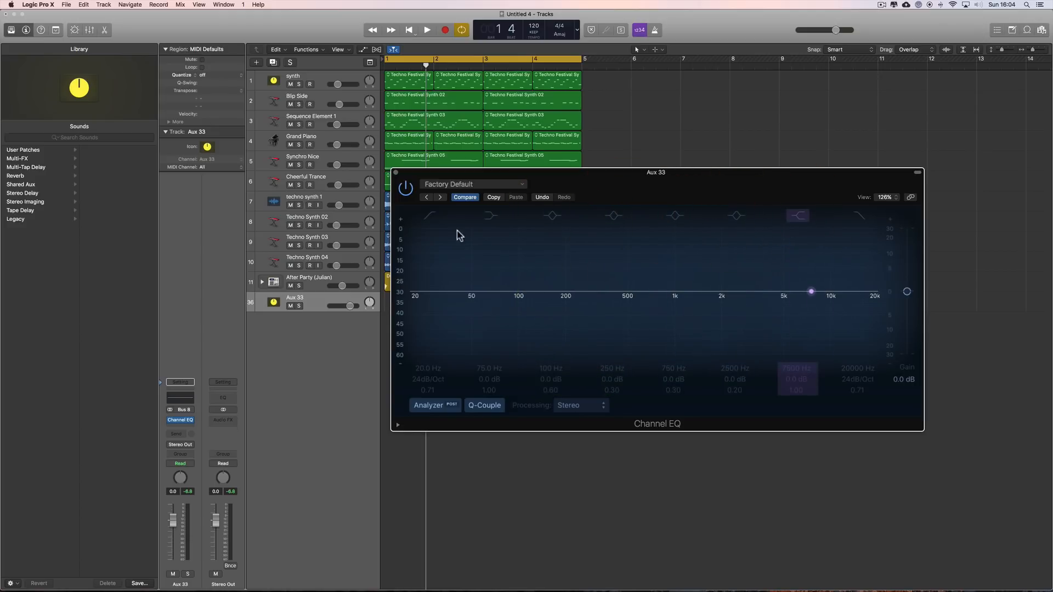
Switch on the EQ's low-cut and high-cut bands and set their frequencies to about 205 Hz and 445 Hz
{"action": "left_click", "coordinate": [431, 215]}
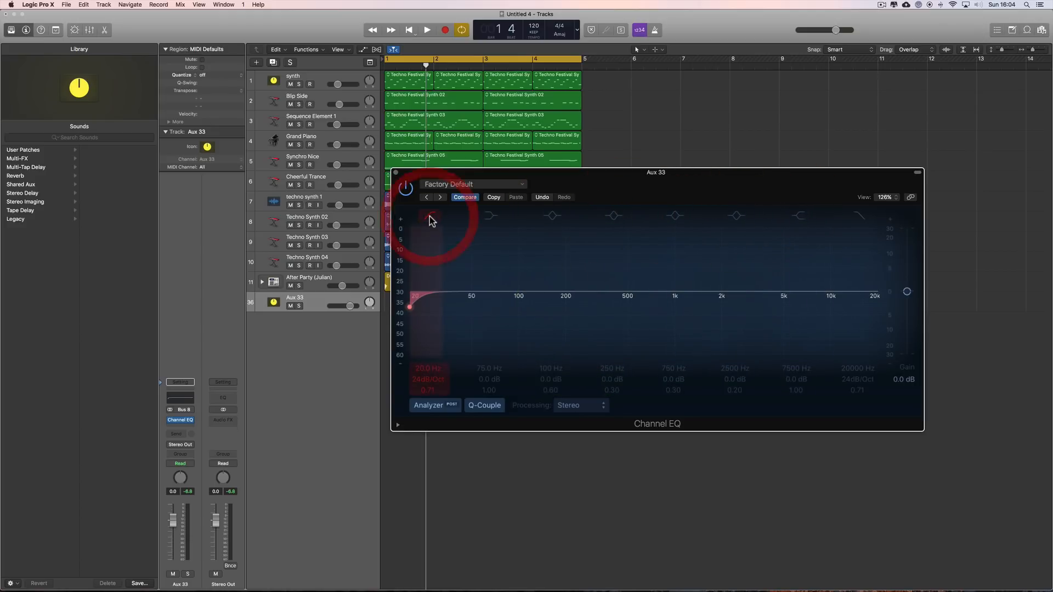
{"action": "left_click", "coordinate": [859, 216]}
{"action": "left_click_drag", "start_coordinate": [428, 368], "coordinate": [428, 314]}
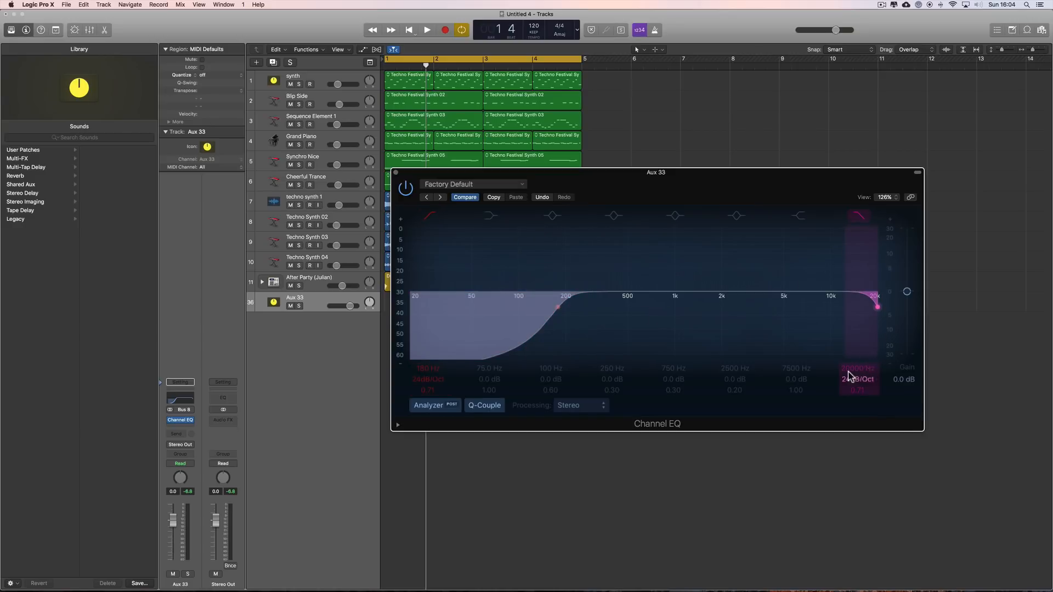
{"action": "left_click_drag", "start_coordinate": [857, 368], "coordinate": [857, 384]}
{"action": "left_click_drag", "start_coordinate": [860, 291], "coordinate": [784, 291]}
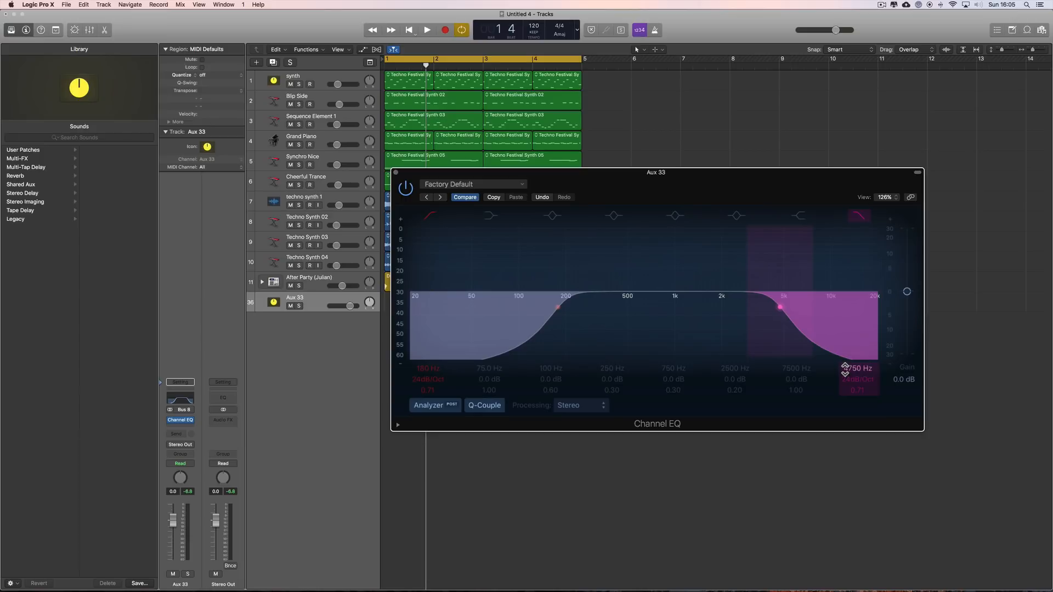
{"action": "left_click_drag", "start_coordinate": [845, 370], "coordinate": [846, 412]}
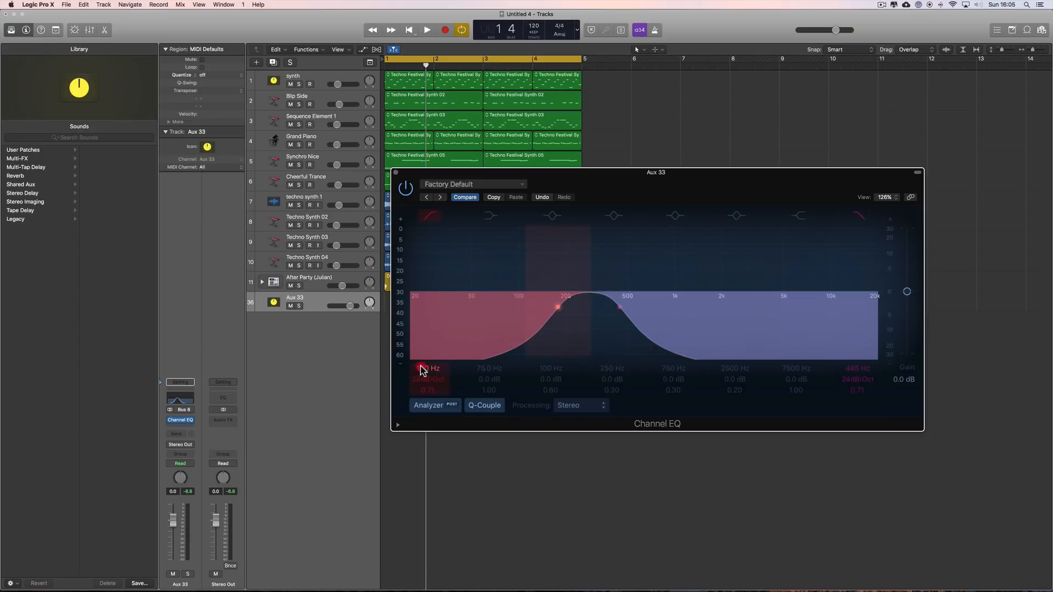
{"action": "left_click_drag", "start_coordinate": [423, 371], "coordinate": [422, 364]}
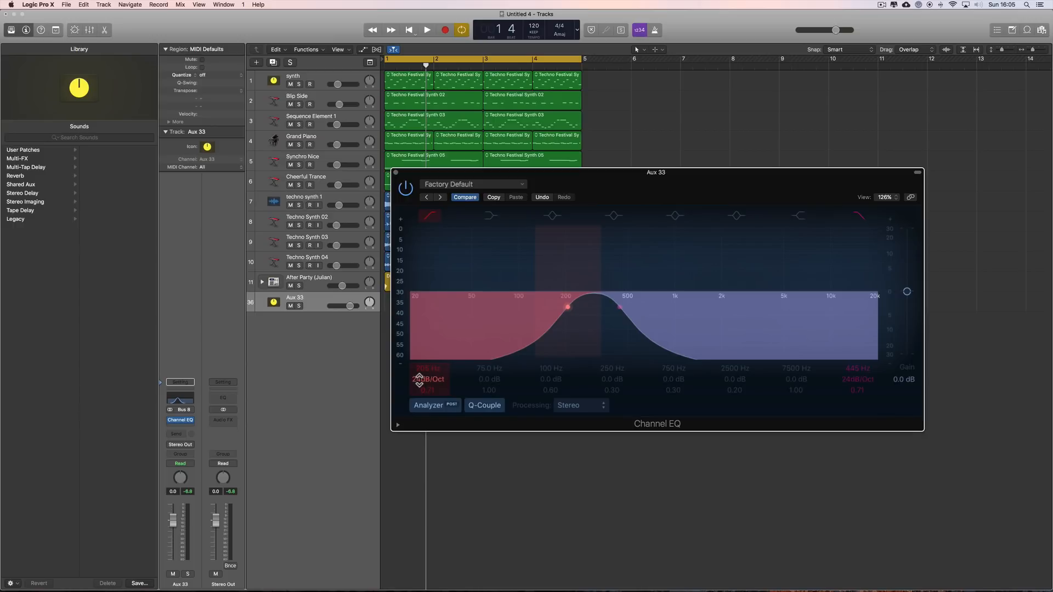
Compare 24 and 48 dB/Oct slopes on both cut bands, with the low cut moved to about 265 Hz, and leave both at 48 dB/Oct
{"action": "left_click_drag", "start_coordinate": [429, 379], "coordinate": [430, 369]}
{"action": "left_click_drag", "start_coordinate": [830, 385], "coordinate": [830, 376]}
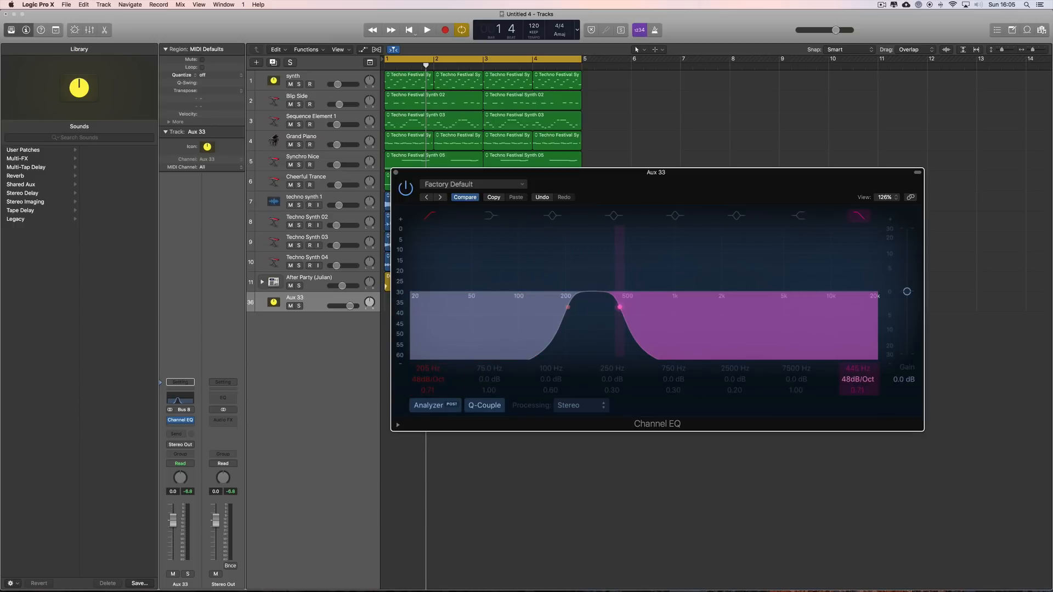
{"action": "left_click_drag", "start_coordinate": [428, 368], "coordinate": [428, 388]}
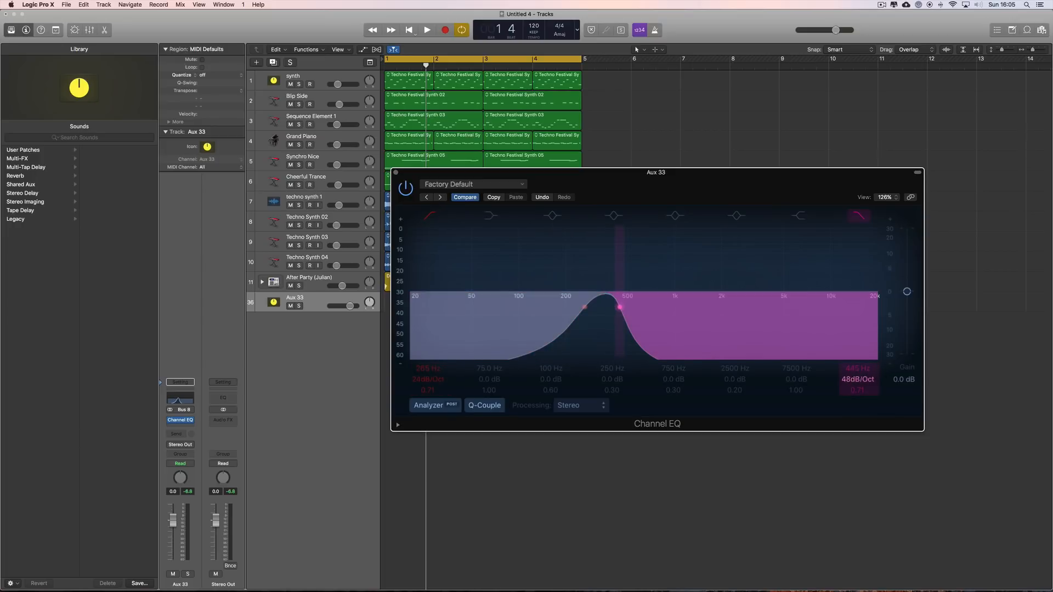
{"action": "left_click_drag", "start_coordinate": [858, 379], "coordinate": [858, 385]}
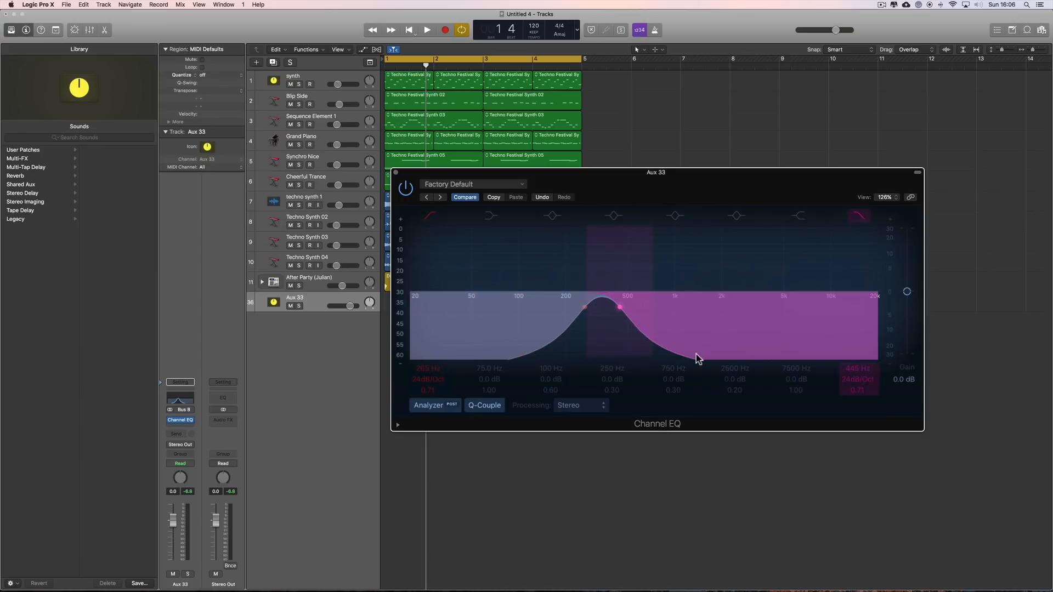
{"action": "left_click_drag", "start_coordinate": [429, 379], "coordinate": [429, 368]}
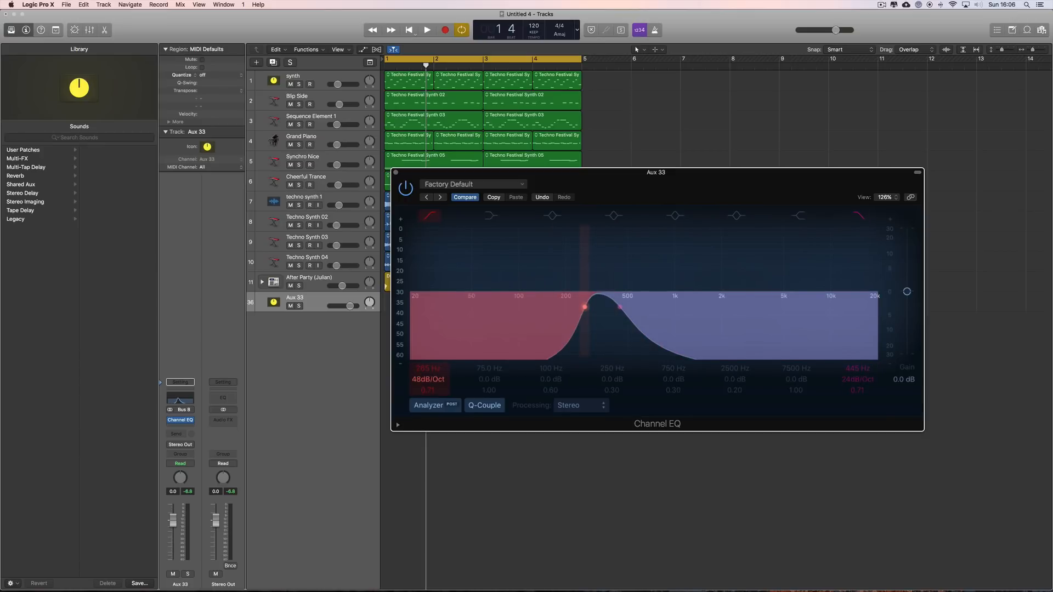
{"action": "left_click_drag", "start_coordinate": [858, 379], "coordinate": [858, 368]}
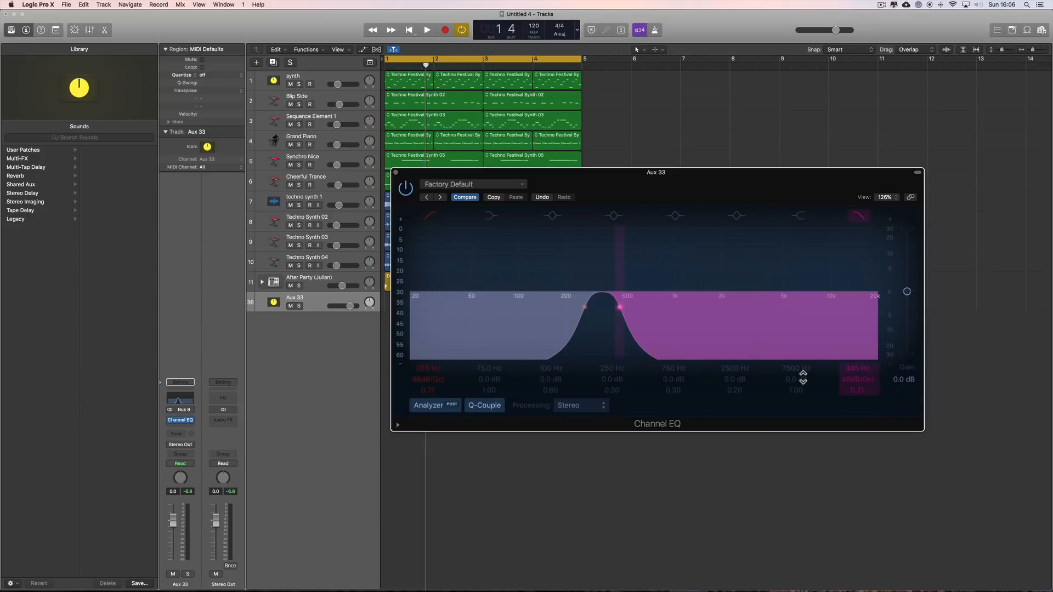
Shift the EQ's passband upward by setting the low cut to 365 Hz and the high cut to 550 Hz
{"action": "mouse_move", "coordinate": [428, 368]}
{"action": "left_mouse_down"}
{"action": "mouse_move", "coordinate": [427, 385]}
{"action": "mouse_move", "coordinate": [438, 367]}
{"action": "left_mouse_up"}
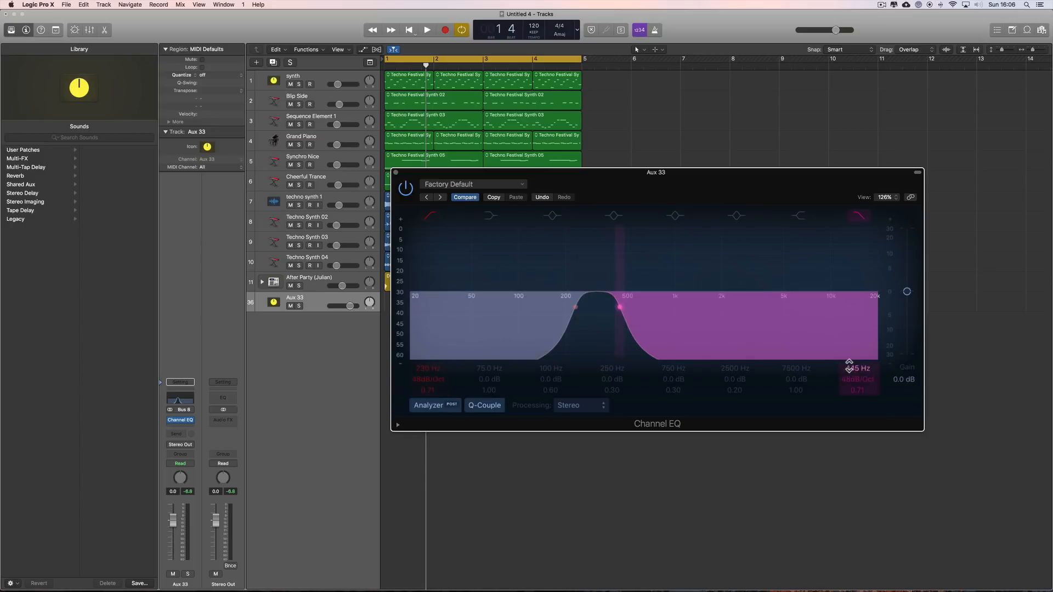
{"action": "left_click_drag", "start_coordinate": [849, 365], "coordinate": [848, 358]}
{"action": "left_click_drag", "start_coordinate": [430, 369], "coordinate": [431, 355]}
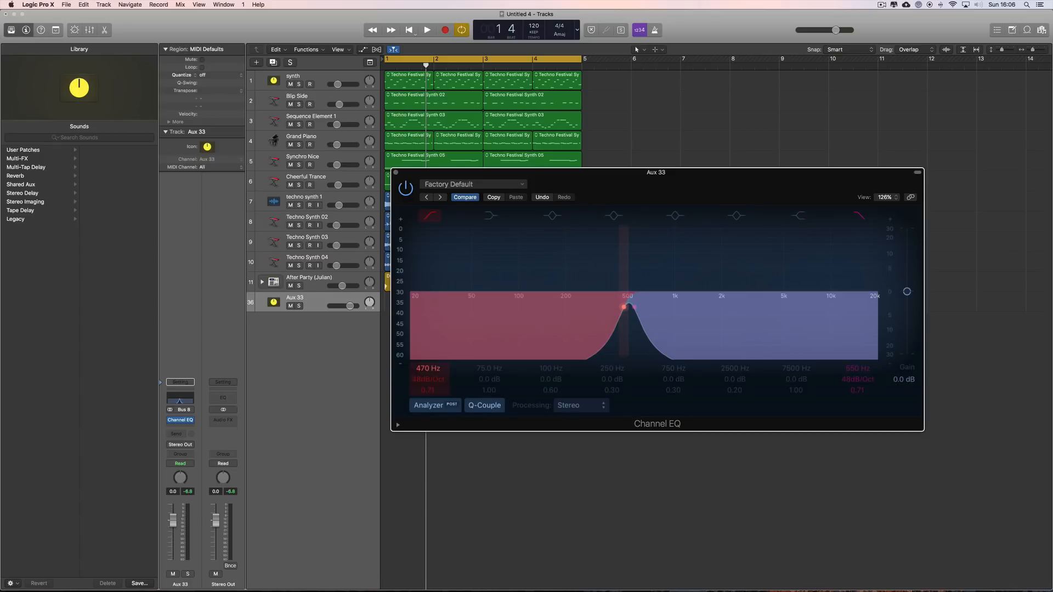
{"action": "left_click_drag", "start_coordinate": [430, 354], "coordinate": [430, 372]}
{"action": "left_click_drag", "start_coordinate": [415, 366], "coordinate": [415, 407]}
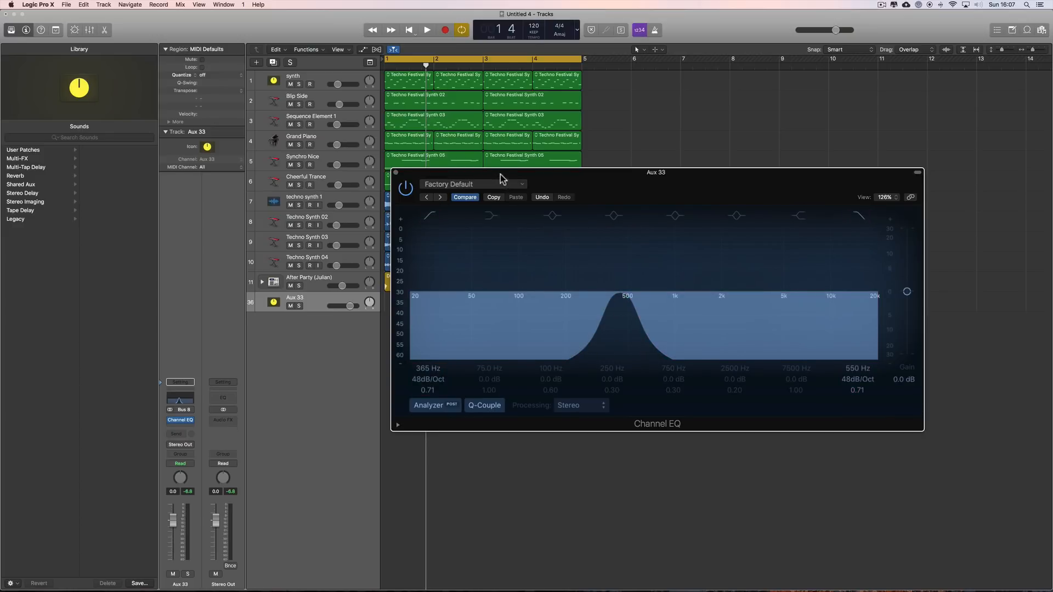
Show the Smart Controls and insert a stereo Sample Delay after the Channel EQ on the aux track
{"action": "left_click_drag", "start_coordinate": [498, 174], "coordinate": [517, 172]}
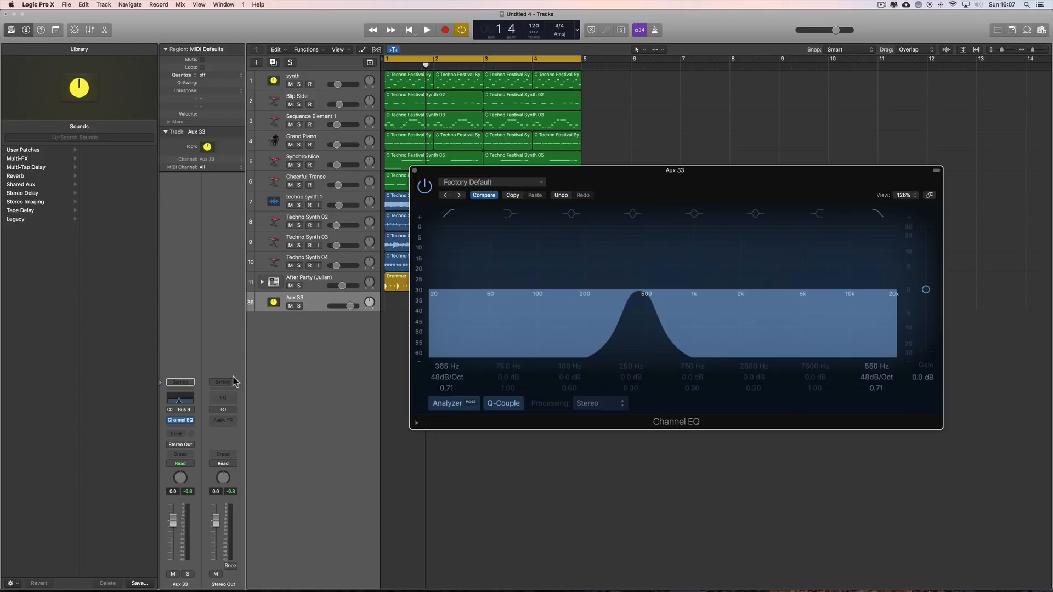
{"action": "left_click", "coordinate": [74, 31]}
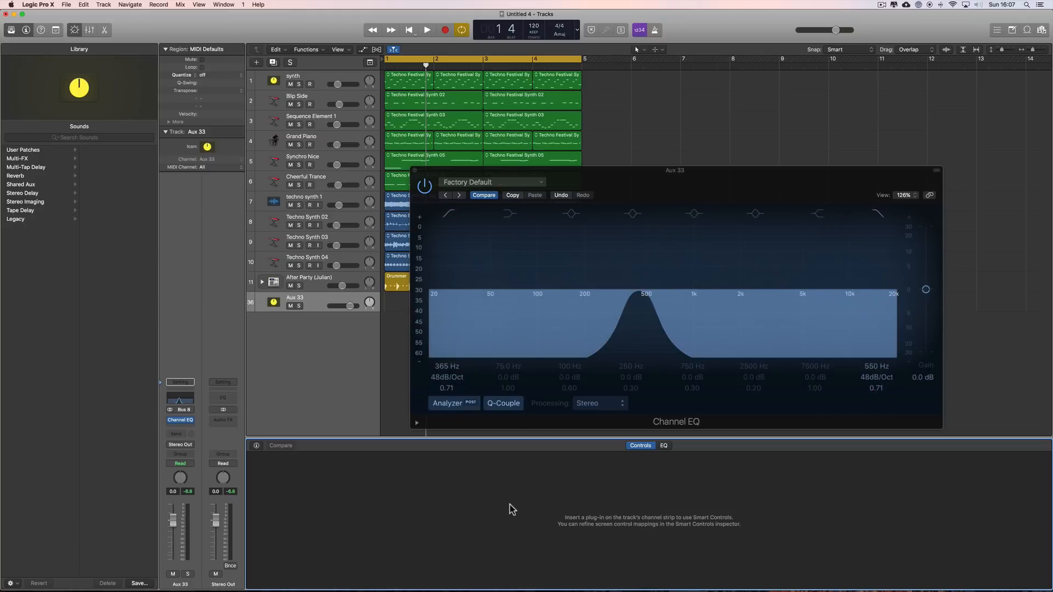
{"action": "left_click", "coordinate": [183, 429]}
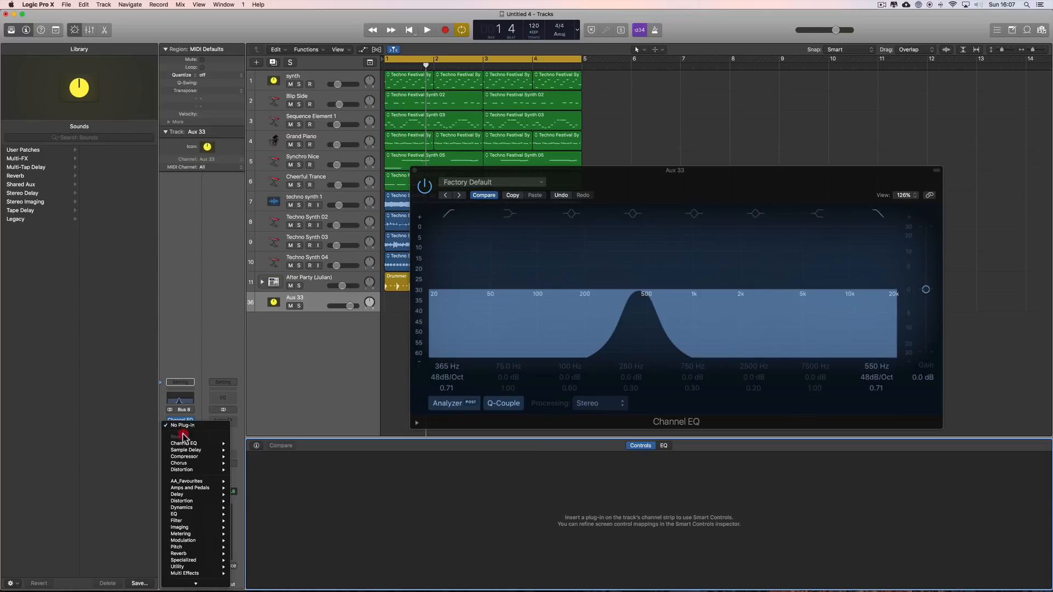
{"action": "mouse_move", "coordinate": [187, 453]}
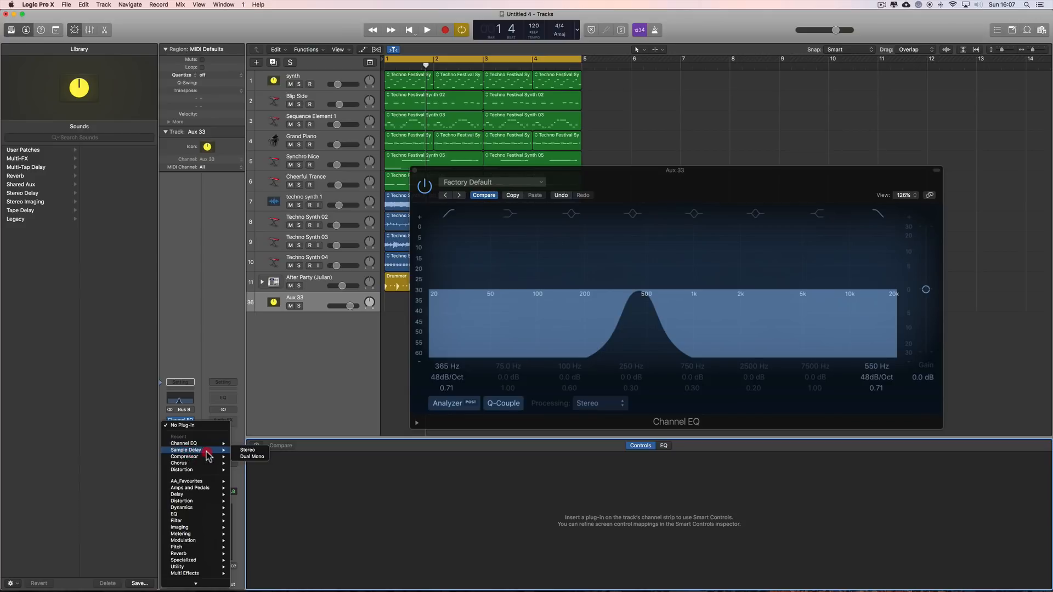
{"action": "left_click", "coordinate": [254, 452]}
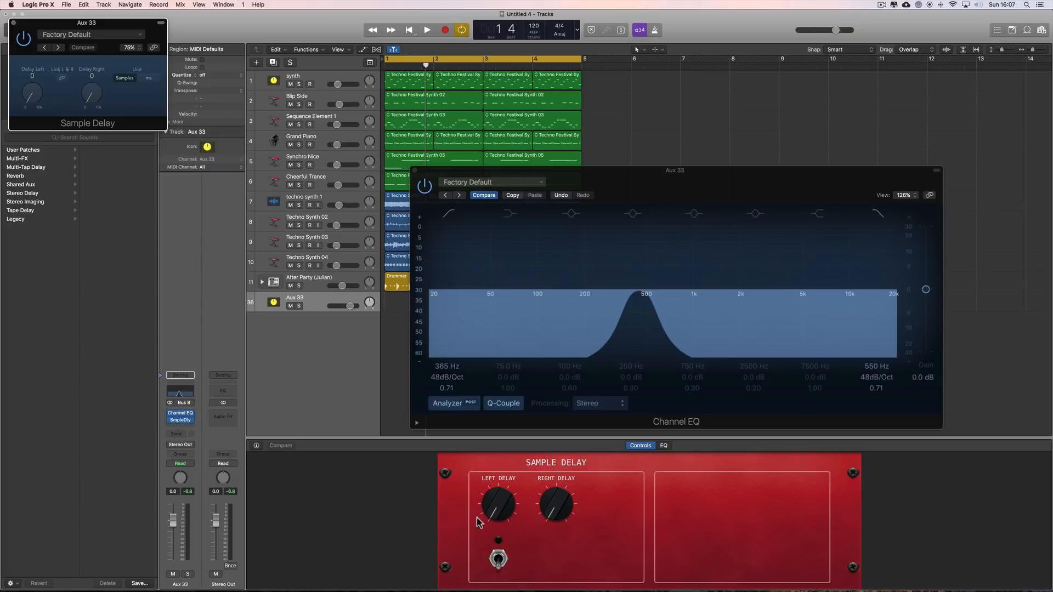
Link the Sample Delay's left and right delays with the Smart Controls switch and close the plug-in's window
{"action": "left_click_drag", "start_coordinate": [115, 36], "coordinate": [458, 349]}
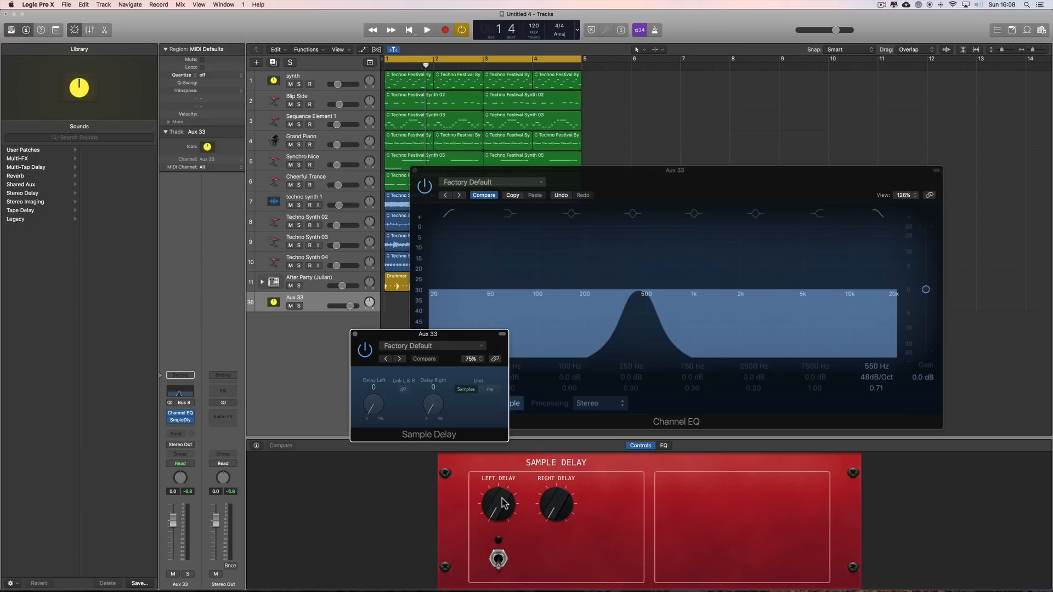
{"action": "left_click", "coordinate": [499, 560]}
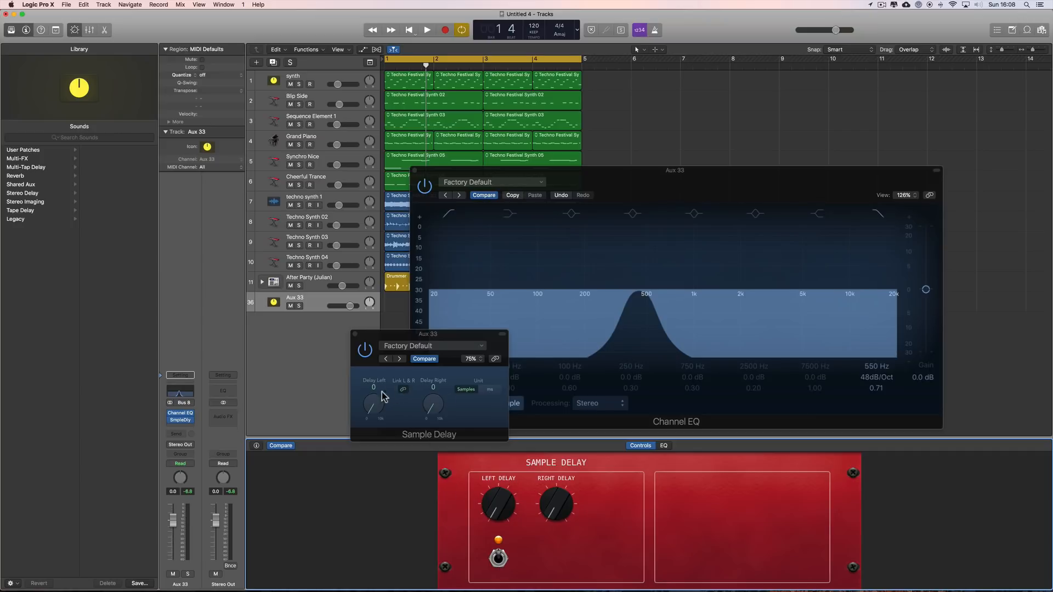
{"action": "left_click", "coordinate": [355, 334]}
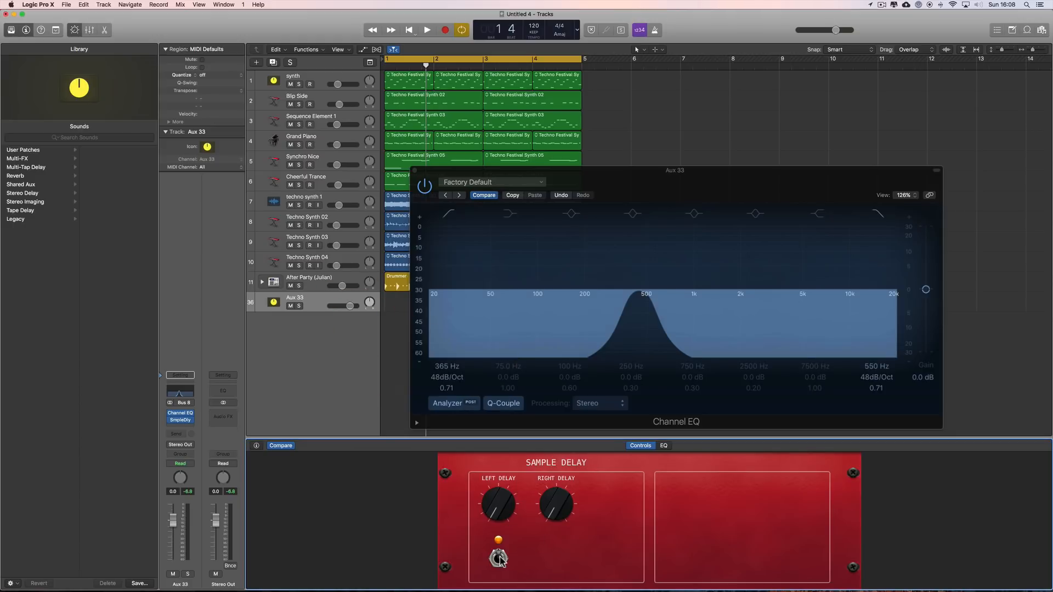
Show the Smart Controls inspector, turn the Right Delay knob up to about 9938 samples, and delete that knob's mapping
{"action": "left_click", "coordinate": [256, 447]}
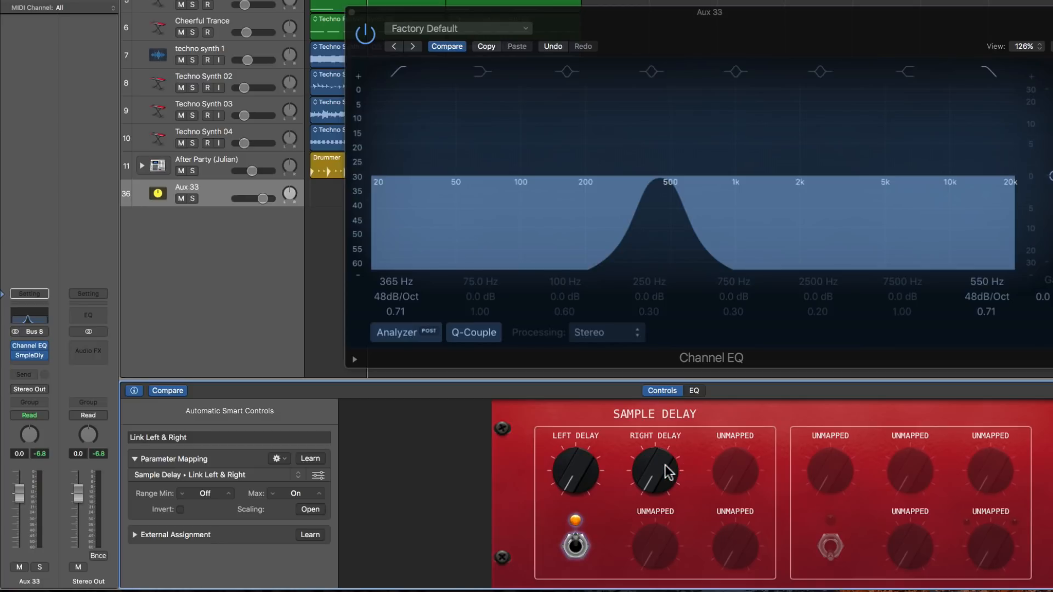
{"action": "left_click", "coordinate": [656, 466]}
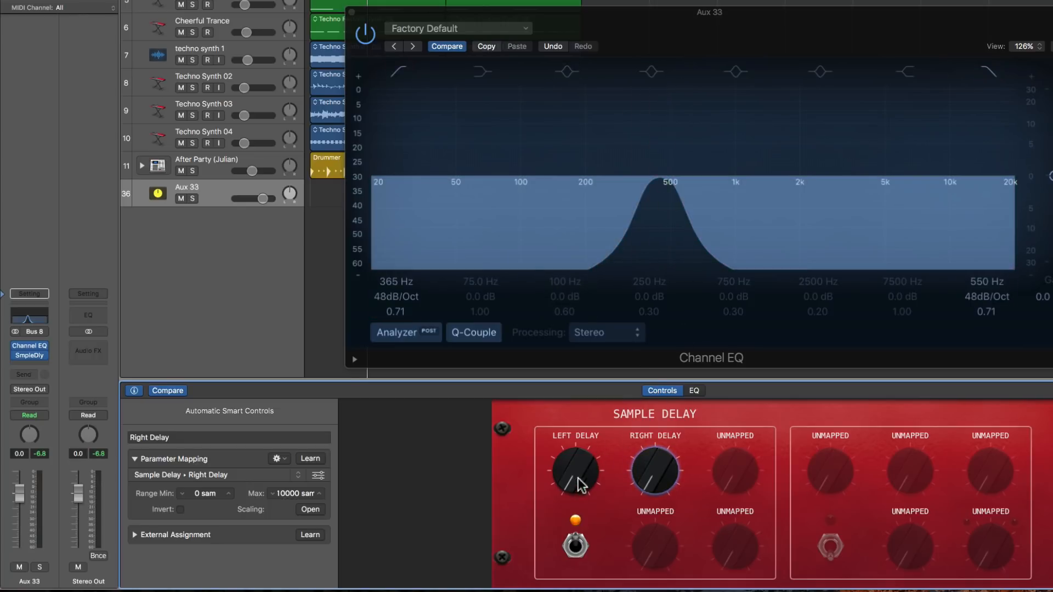
{"action": "left_click_drag", "start_coordinate": [664, 471], "coordinate": [660, 482]}
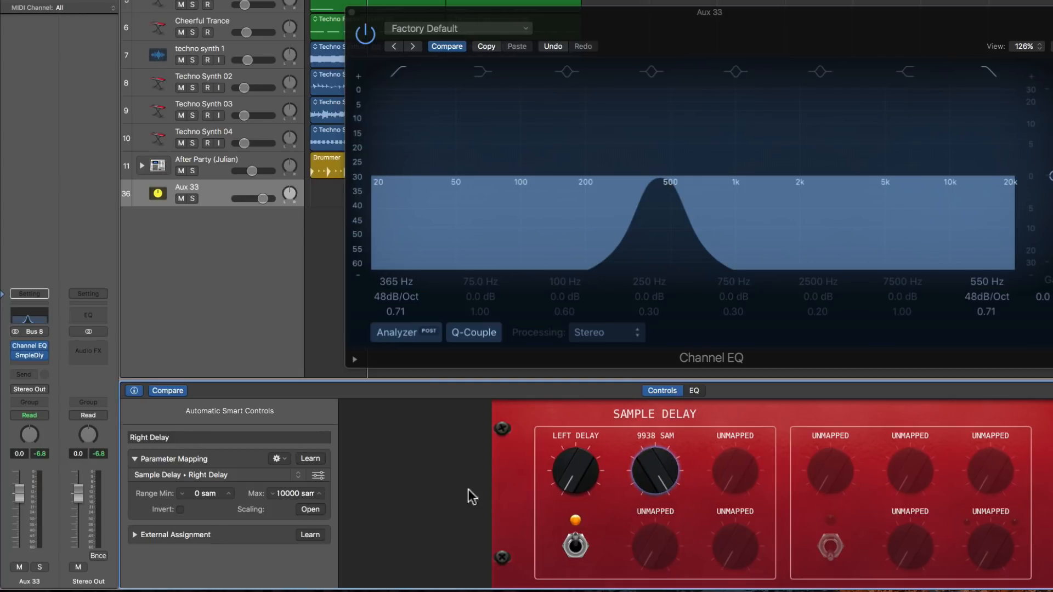
{"action": "left_click", "coordinate": [279, 459]}
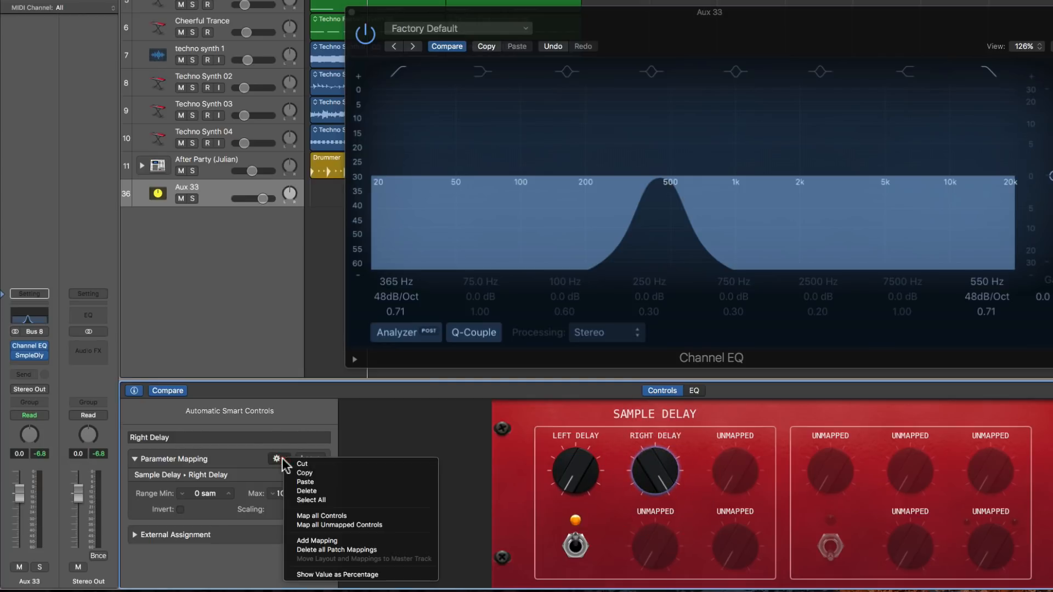
{"action": "left_click", "coordinate": [311, 491]}
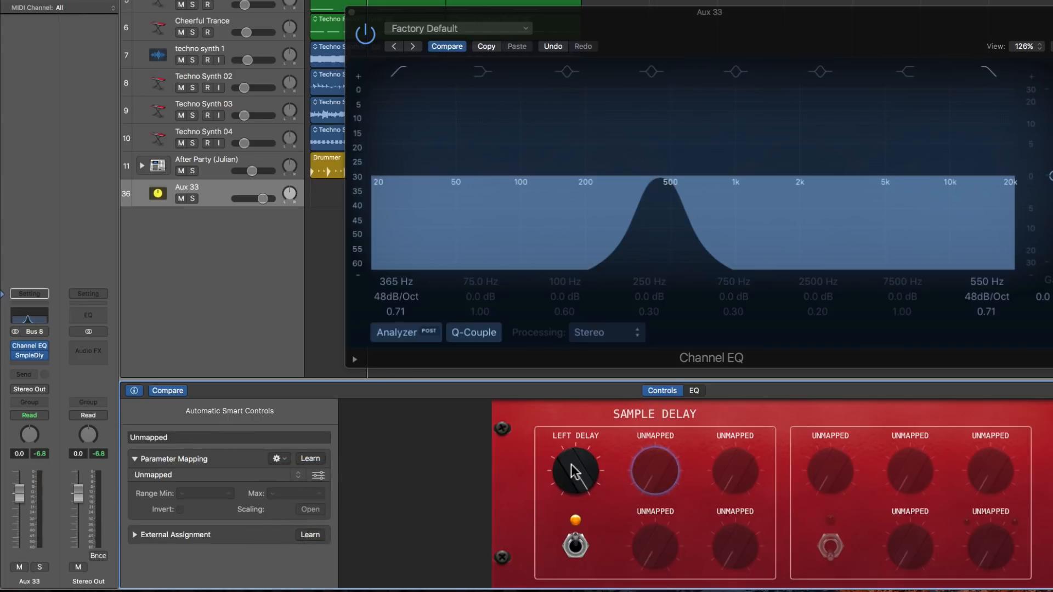
Delete the Link Left & Right mapping from the switch below the Left Delay knob
{"action": "left_click", "coordinate": [575, 547]}
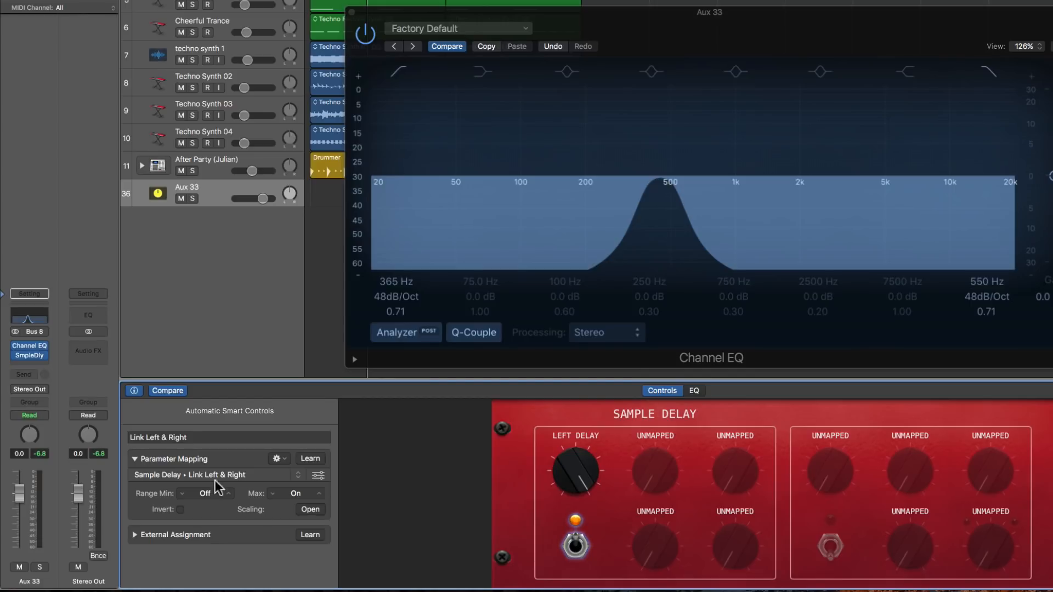
{"action": "left_click", "coordinate": [181, 476]}
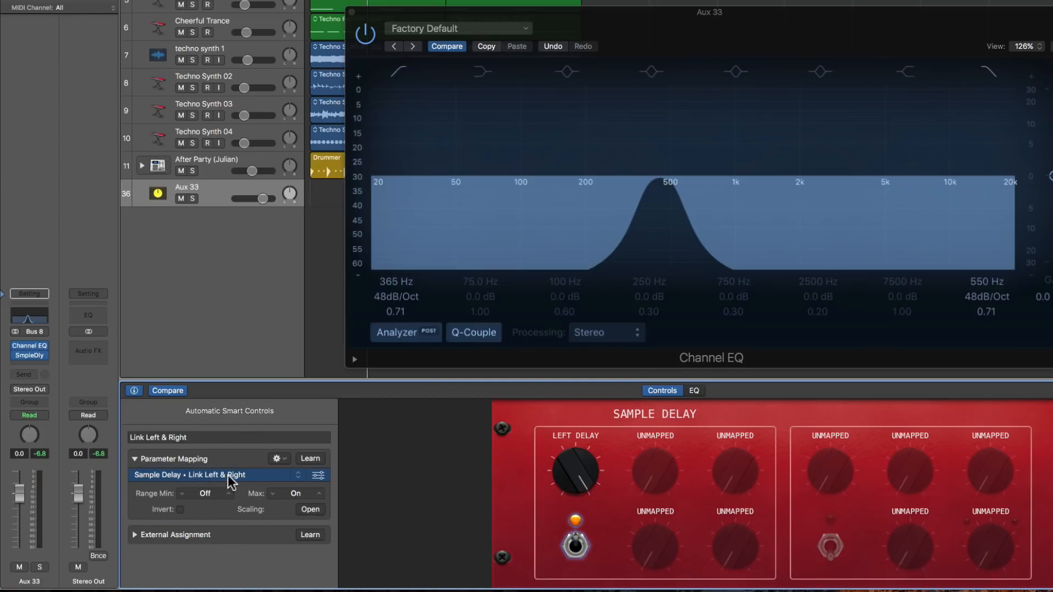
{"action": "left_click", "coordinate": [285, 461]}
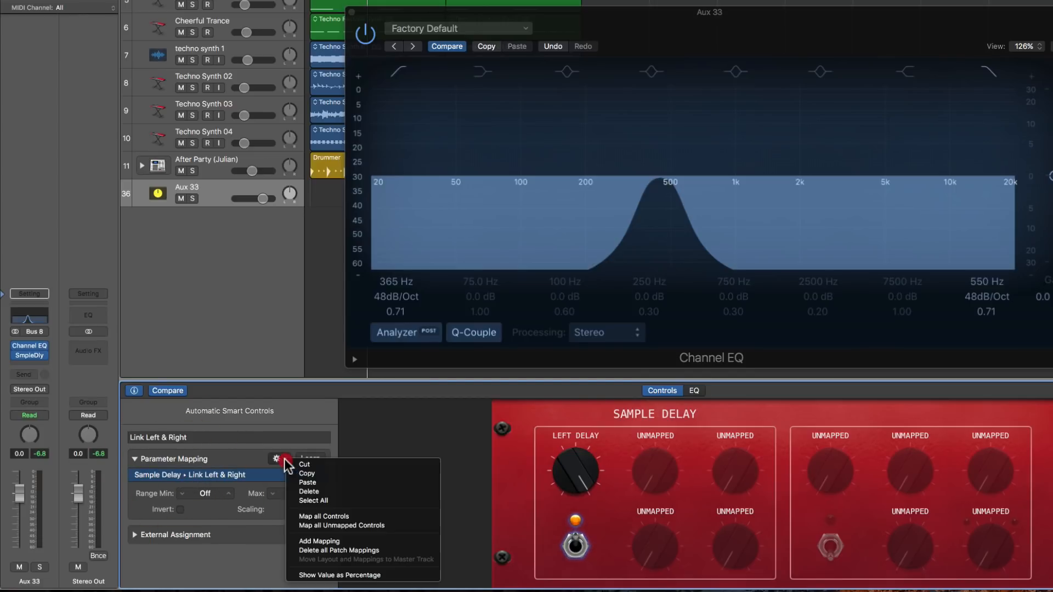
{"action": "left_click", "coordinate": [315, 491]}
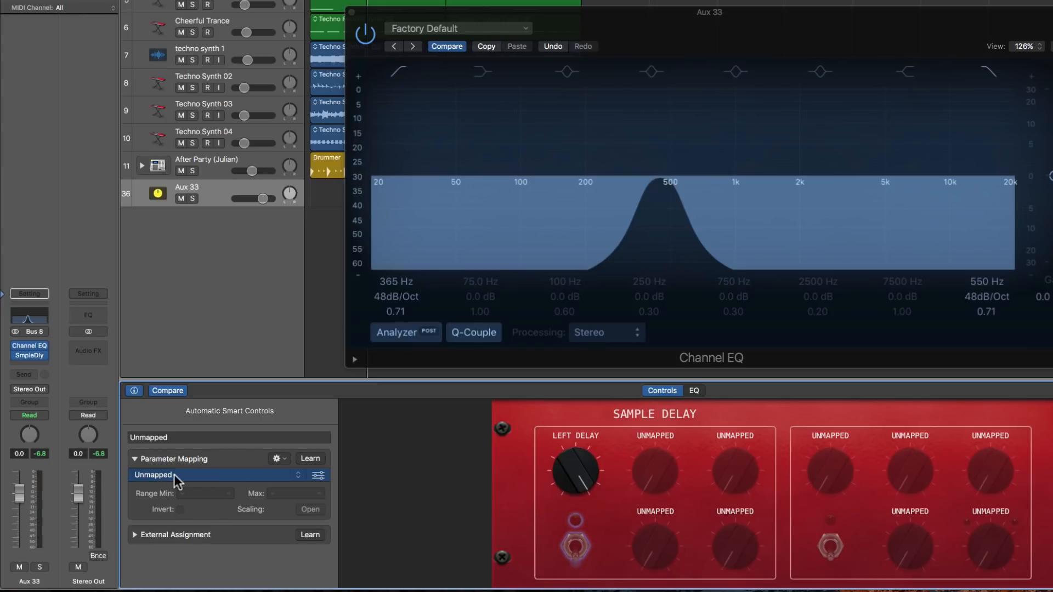
Map the emptied switch to Insert 1 Bypass (Channel EQ) and test it by bypassing the EQ and re-enabling it
{"action": "left_click", "coordinate": [300, 482]}
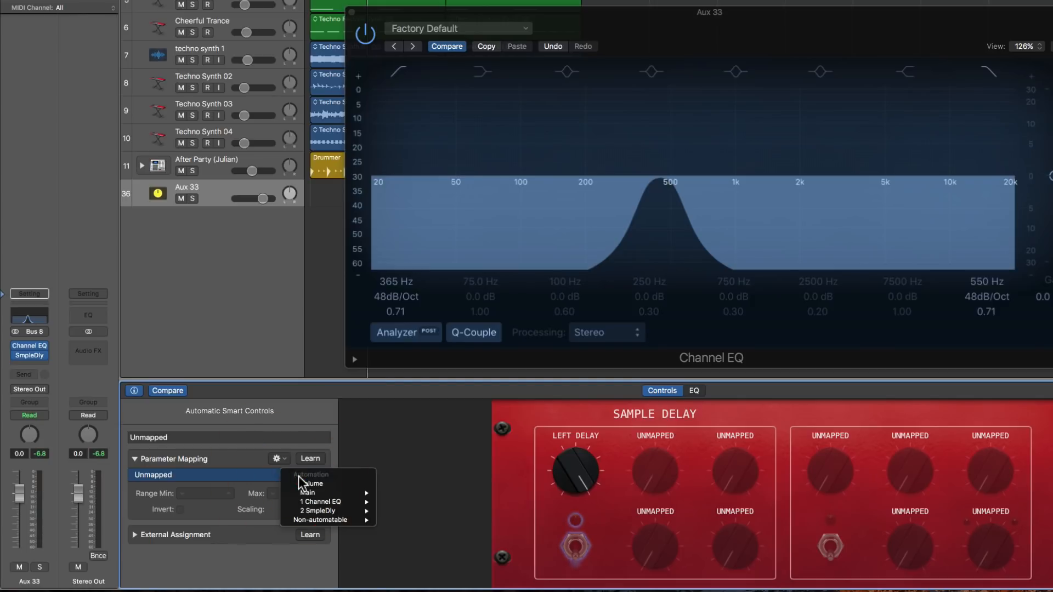
{"action": "mouse_move", "coordinate": [307, 501]}
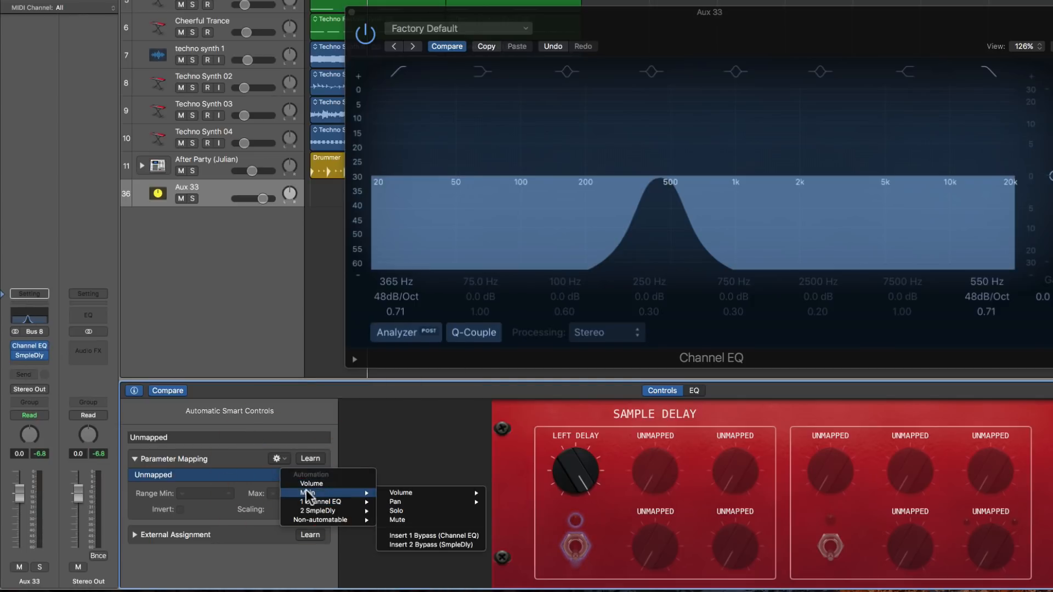
{"action": "left_click", "coordinate": [443, 537]}
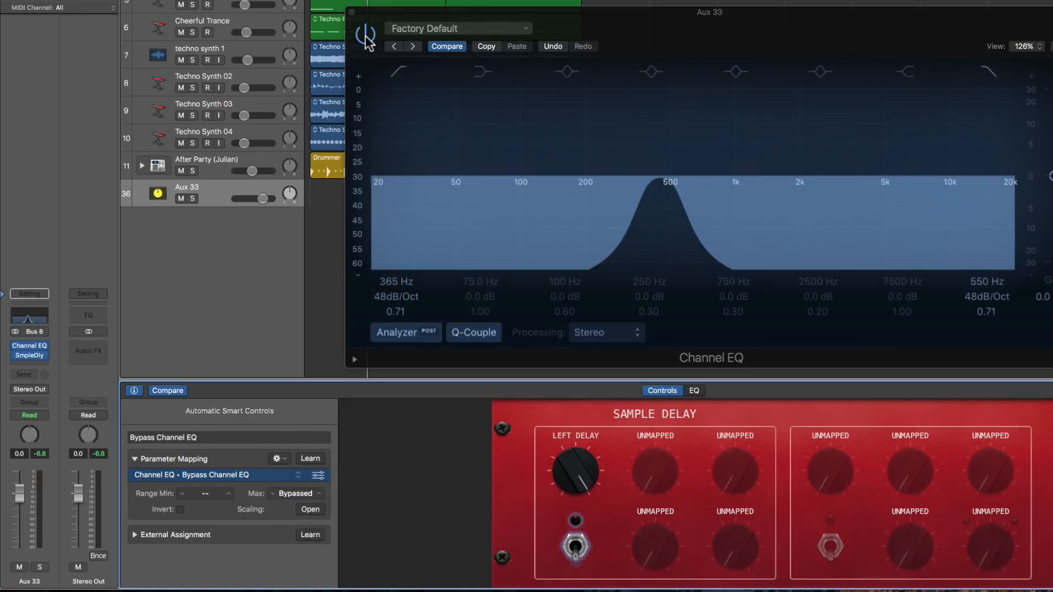
{"action": "left_click", "coordinate": [576, 549]}
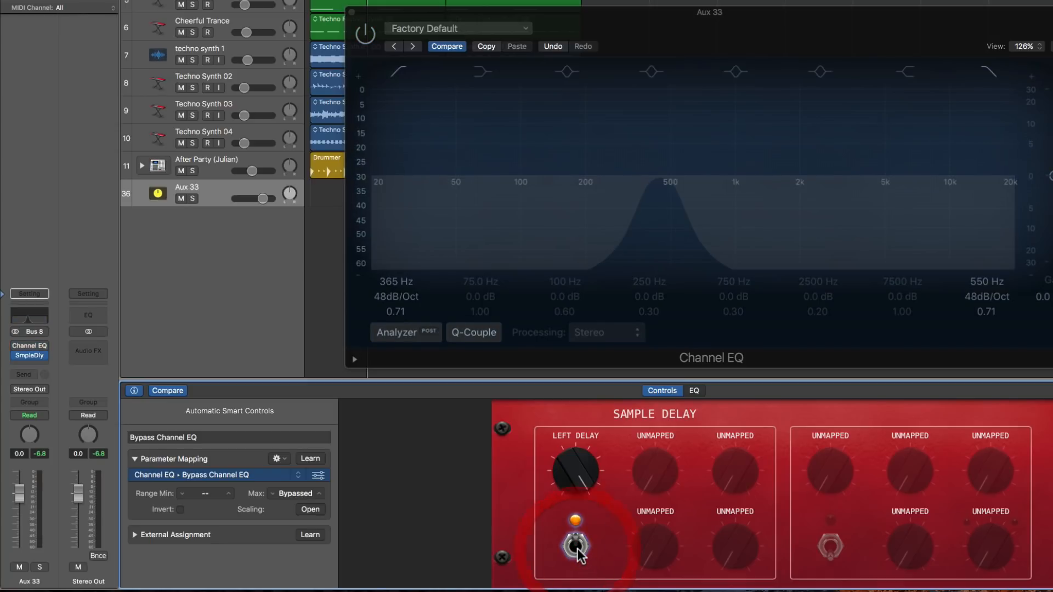
{"action": "left_click", "coordinate": [577, 549]}
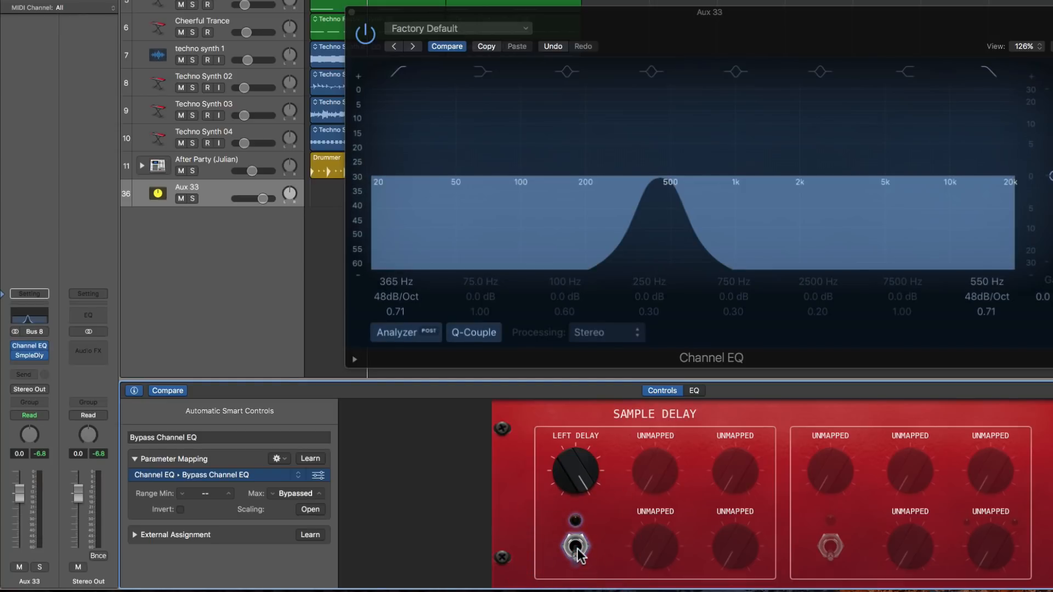
Invert the Bypass Channel EQ mapping on the switch, hide the inspector, and test switching the EQ off and on
{"action": "left_click", "coordinate": [576, 548]}
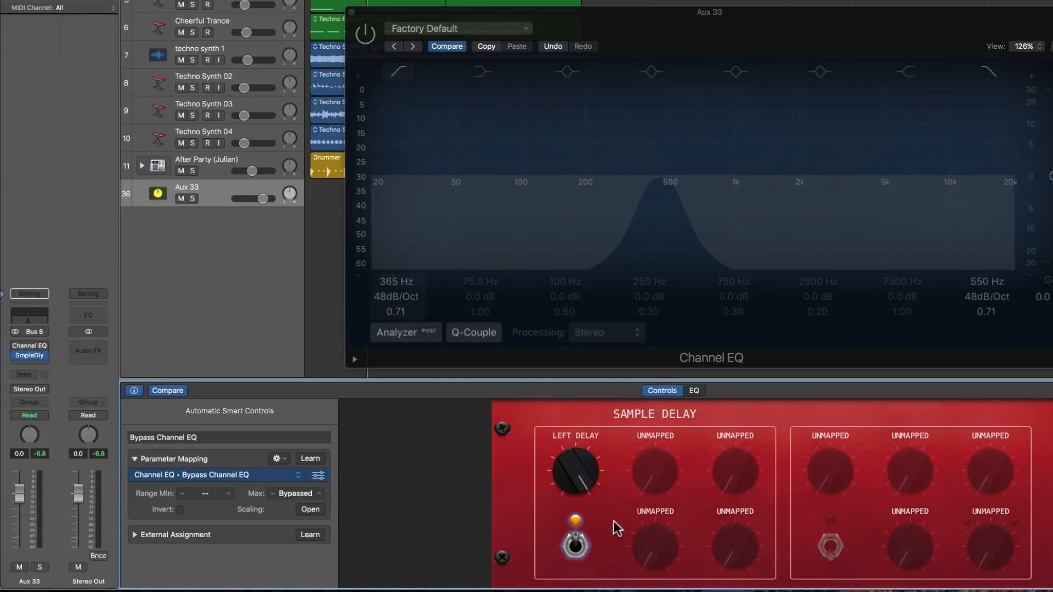
{"action": "left_click", "coordinate": [576, 549]}
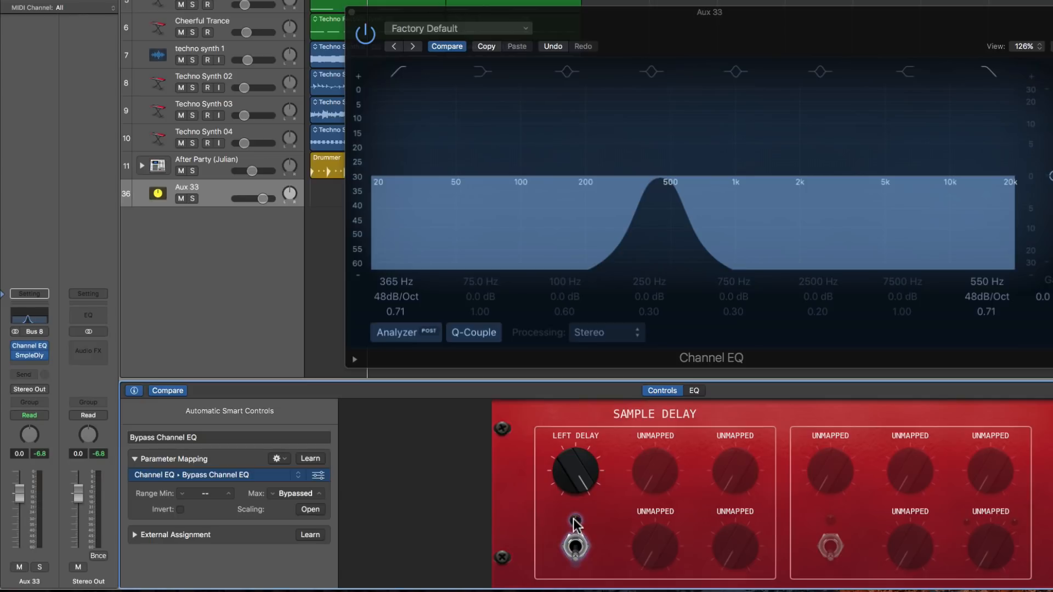
{"action": "left_click", "coordinate": [577, 547]}
{"action": "left_click", "coordinate": [576, 549]}
{"action": "left_click", "coordinate": [180, 511]}
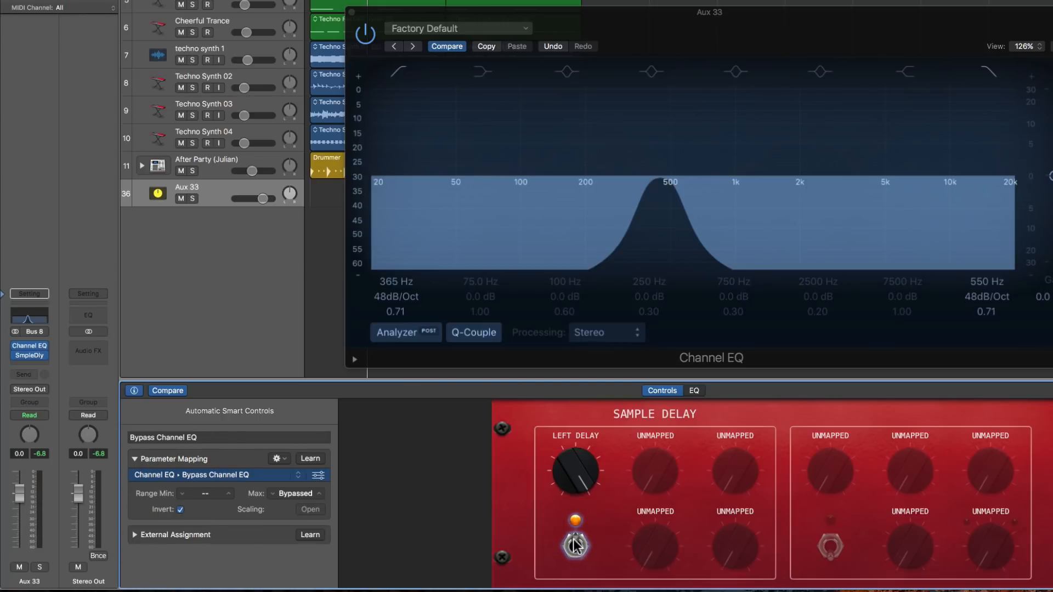
{"action": "left_click", "coordinate": [134, 392]}
{"action": "left_click", "coordinate": [470, 548]}
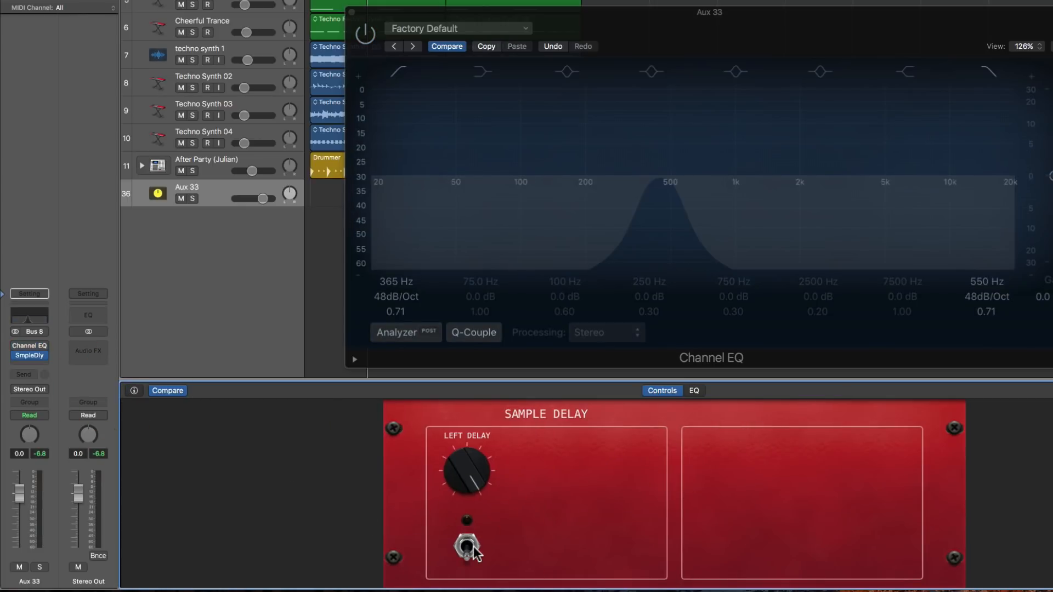
{"action": "left_click", "coordinate": [467, 547]}
Show the Smart Controls inspector and delete the Sample Delay mapping from the Left Delay knob
{"action": "left_click", "coordinate": [134, 391]}
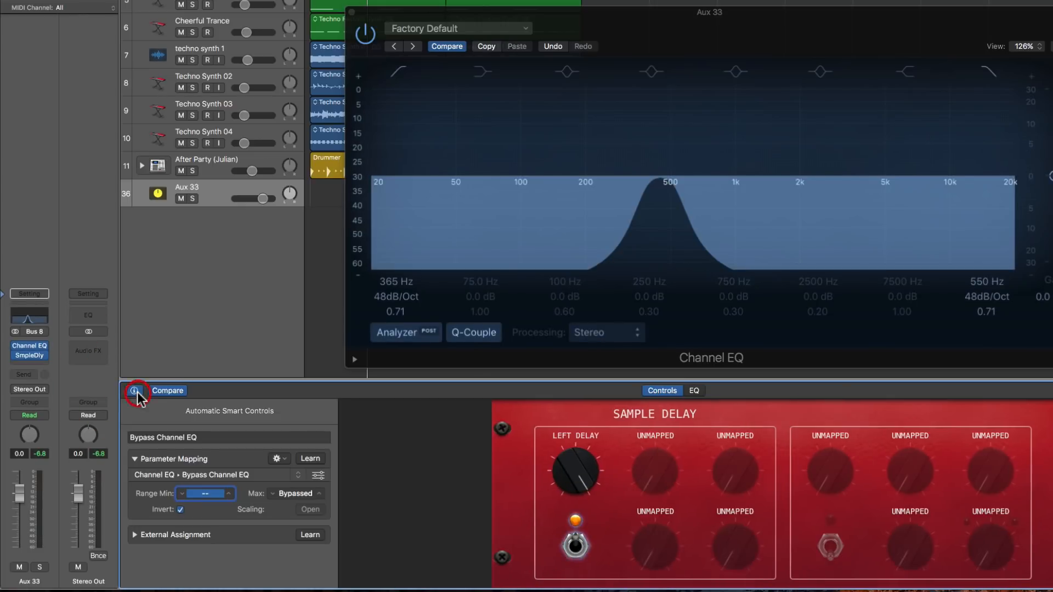
{"action": "left_click", "coordinate": [575, 473]}
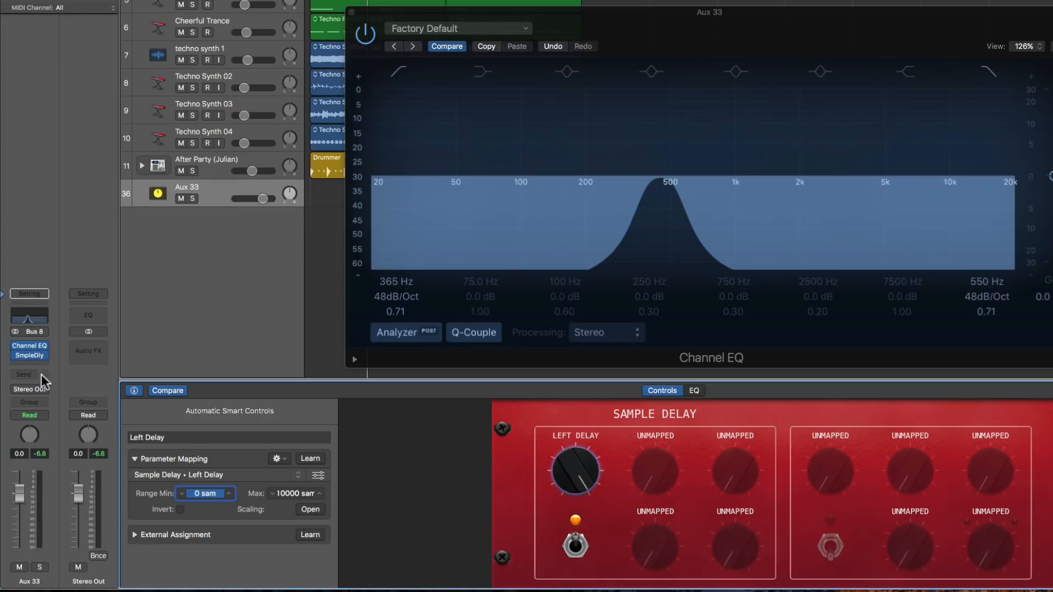
{"action": "mouse_move", "coordinate": [31, 357]}
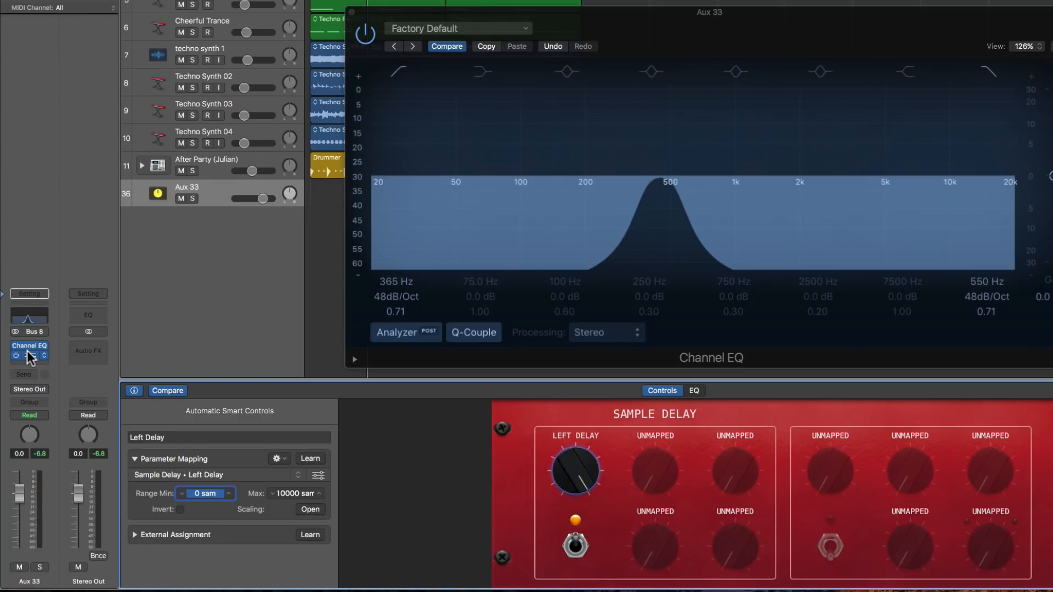
{"action": "left_click", "coordinate": [204, 475]}
{"action": "left_click", "coordinate": [278, 459]}
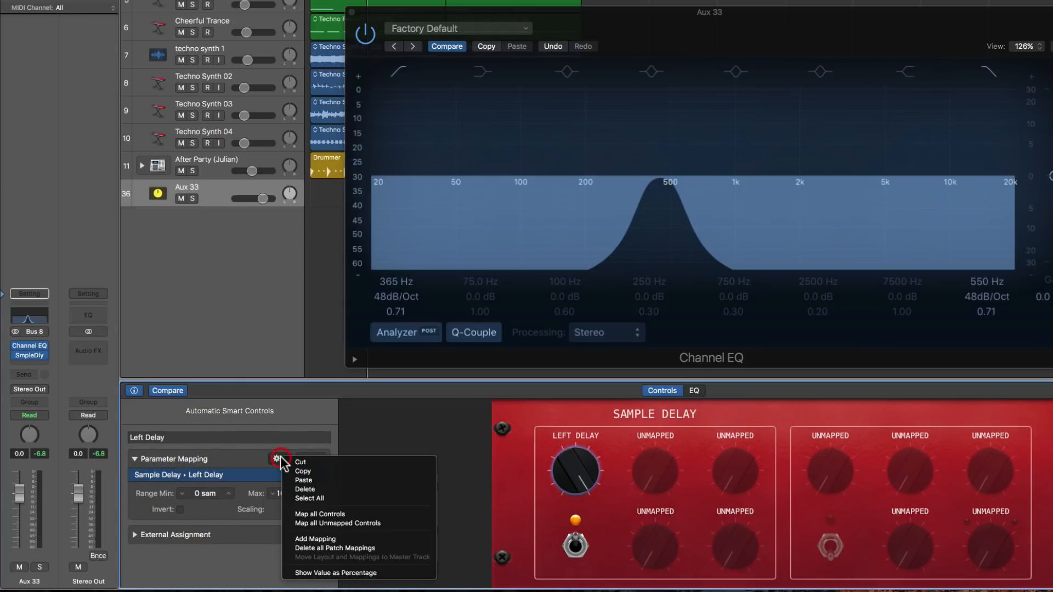
{"action": "left_click", "coordinate": [305, 489]}
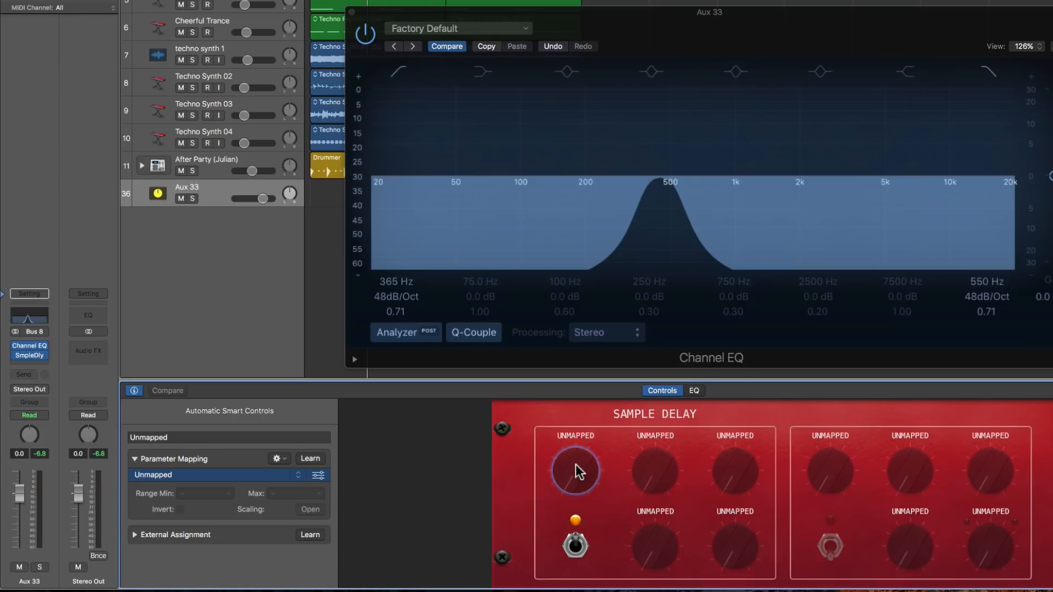
Map the emptied knob above the bypass switch to the Channel EQ's Low Cut Frequency
{"action": "left_click", "coordinate": [300, 477]}
{"action": "mouse_move", "coordinate": [318, 502]}
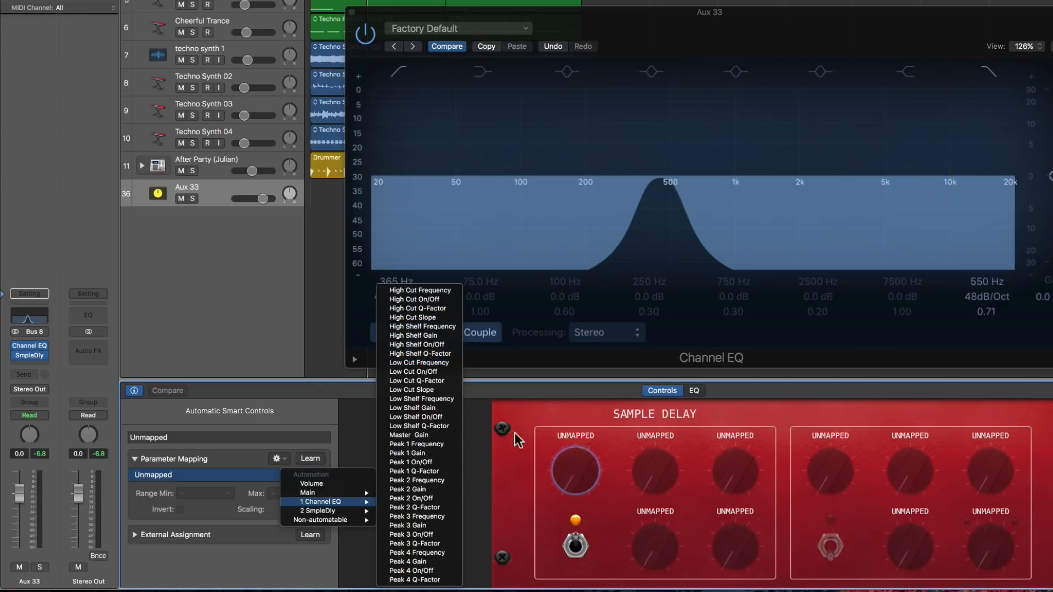
{"action": "left_click", "coordinate": [434, 363]}
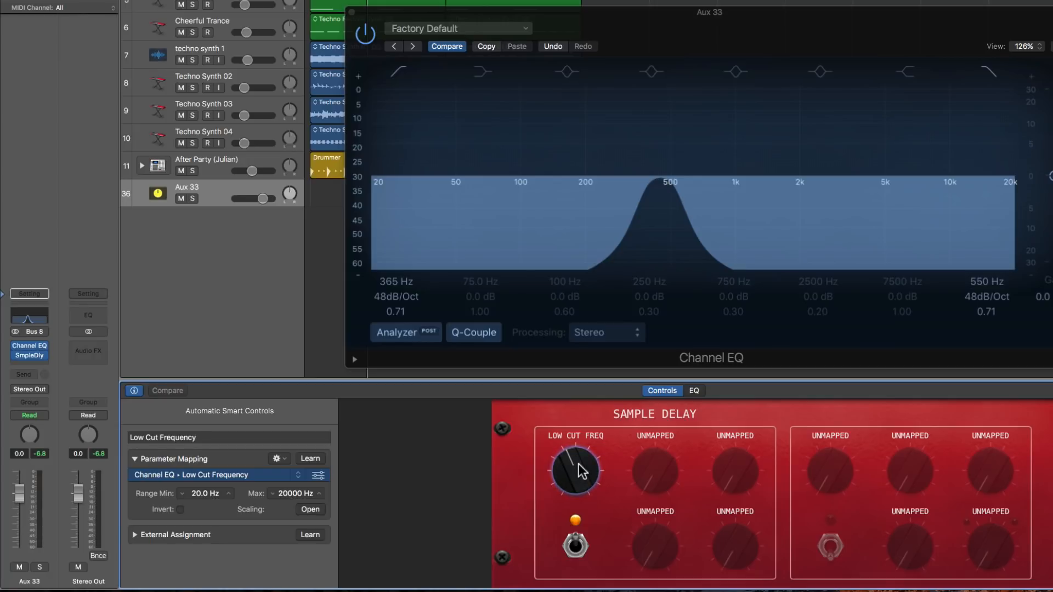
Add a second mapping to the Low Cut Freq knob for the Channel EQ's High Cut Frequency
{"action": "left_click", "coordinate": [283, 459]}
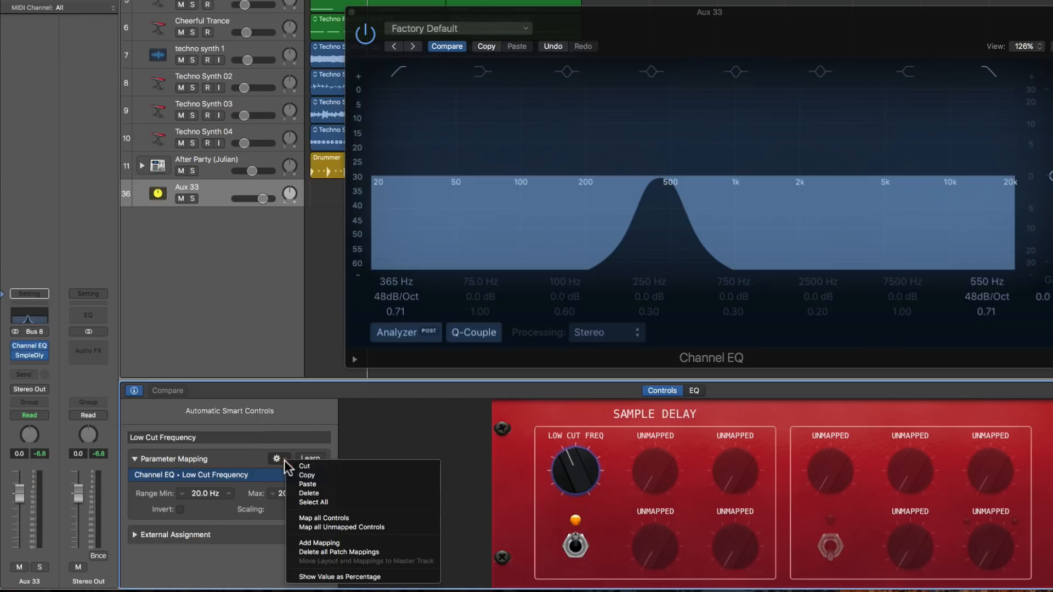
{"action": "left_click", "coordinate": [328, 544]}
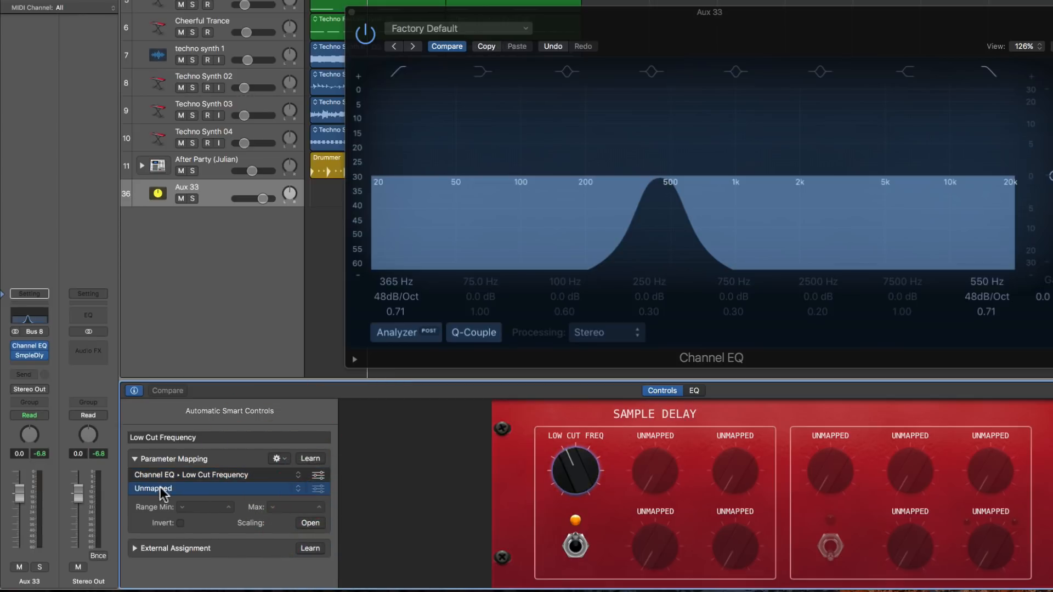
{"action": "left_click", "coordinate": [297, 489]}
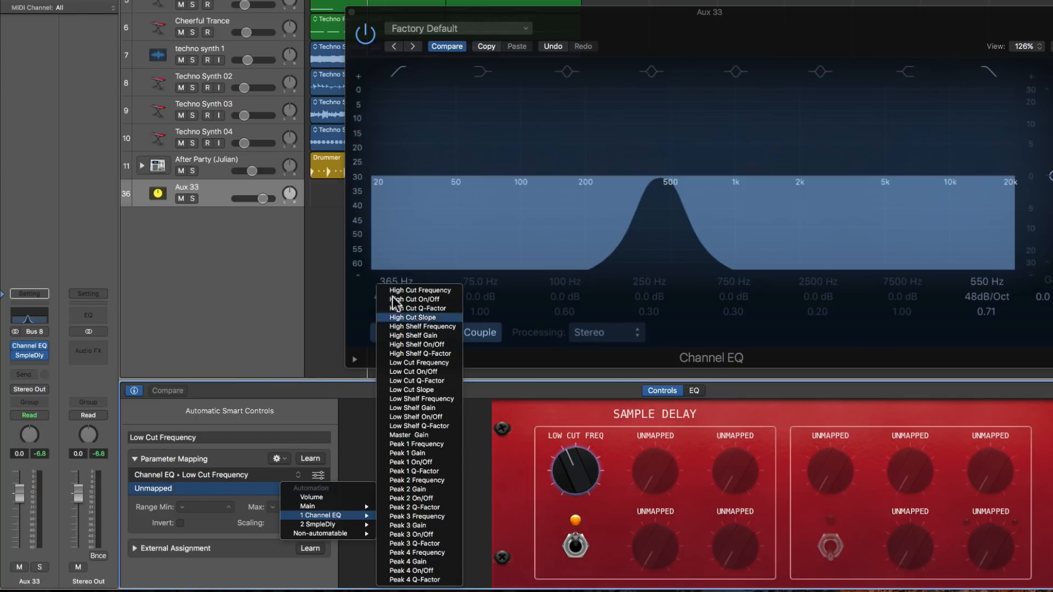
{"action": "left_click", "coordinate": [412, 291]}
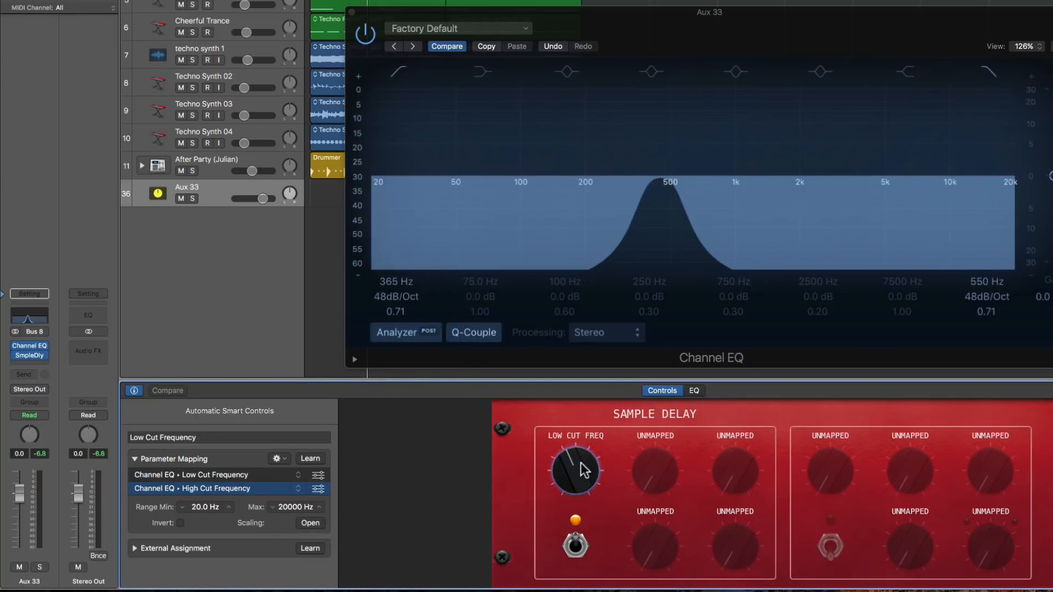
{"action": "left_click", "coordinate": [228, 478]}
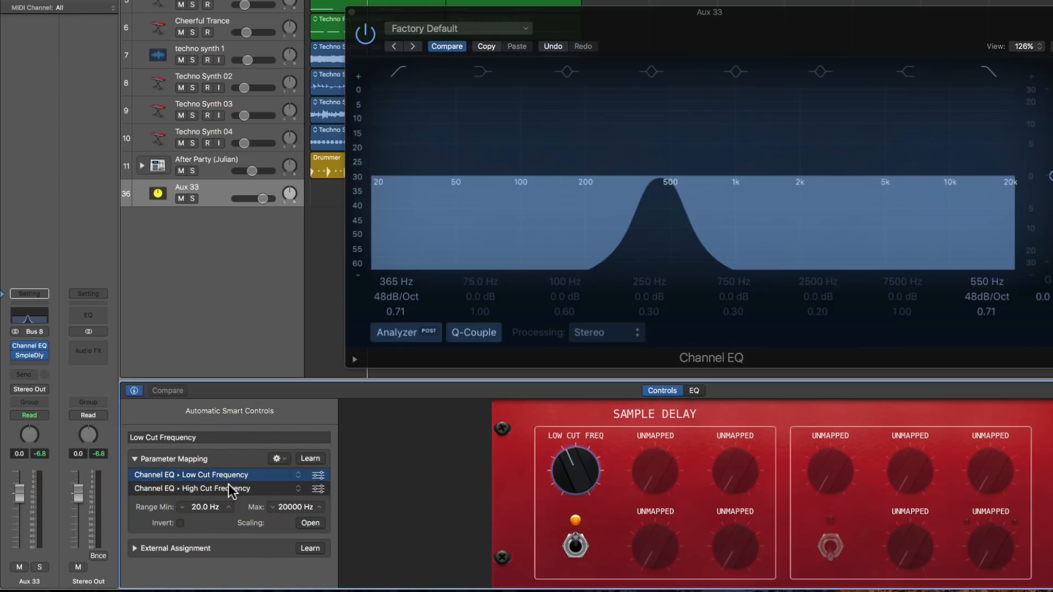
{"action": "left_click", "coordinate": [228, 487]}
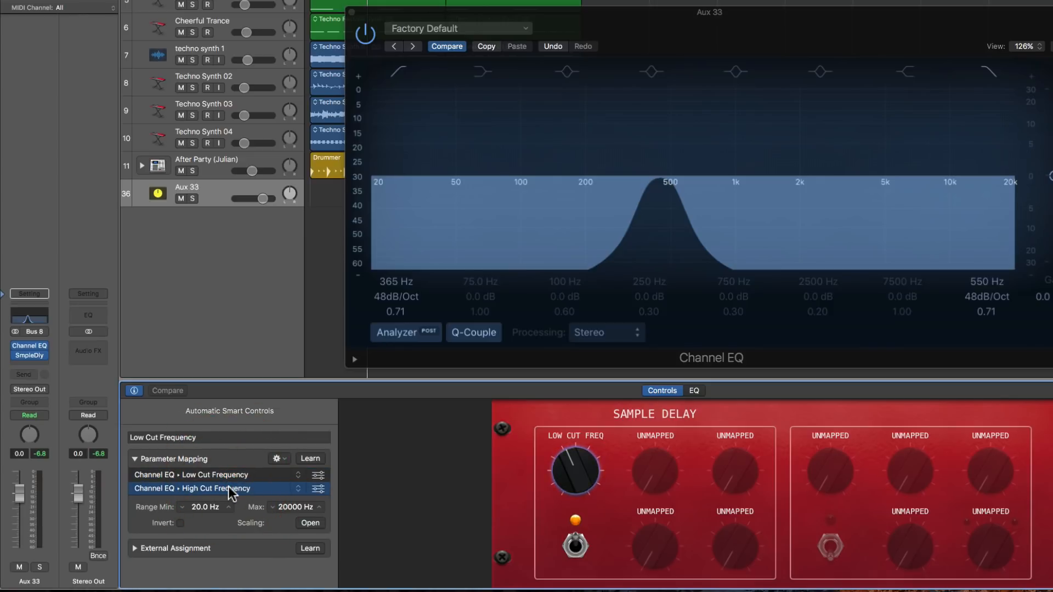
Hide the inspector, sweep both EQ cuts with the Low Cut Freq knob, and slightly lower the EQ's low cut frequency
{"action": "left_click", "coordinate": [140, 394]}
{"action": "left_click_drag", "start_coordinate": [467, 485], "coordinate": [539, 472]}
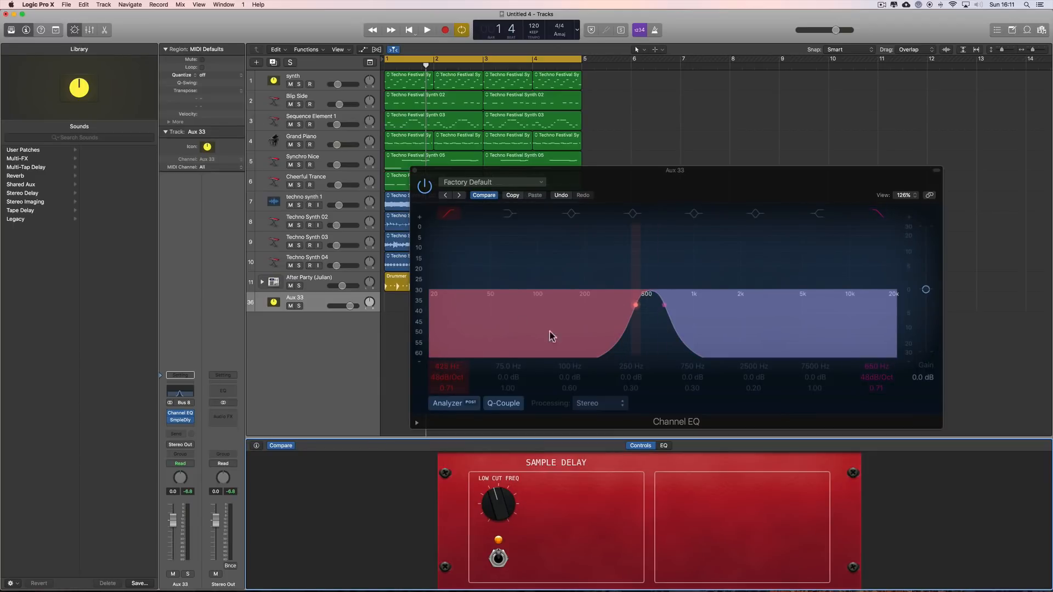
{"action": "mouse_move", "coordinate": [440, 366]}
{"action": "left_mouse_down"}
{"action": "mouse_move", "coordinate": [440, 388]}
{"action": "mouse_move", "coordinate": [440, 370]}
{"action": "left_mouse_up"}
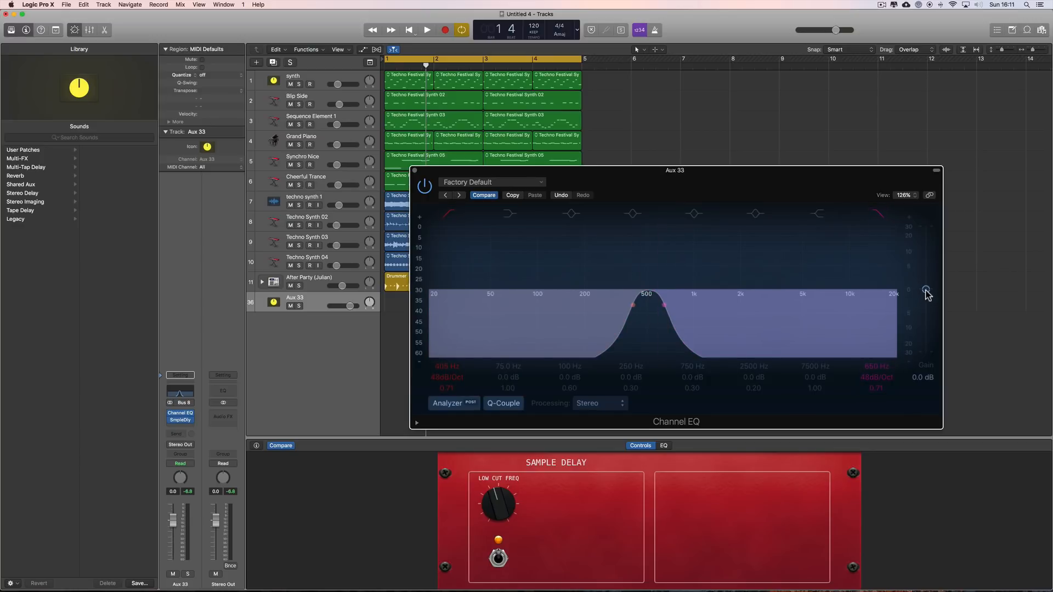
Raise the Channel EQ's gain to +2.5 dB and sweep the Low Cut Freq knob while the project plays
{"action": "left_click_drag", "start_coordinate": [926, 293], "coordinate": [928, 286]}
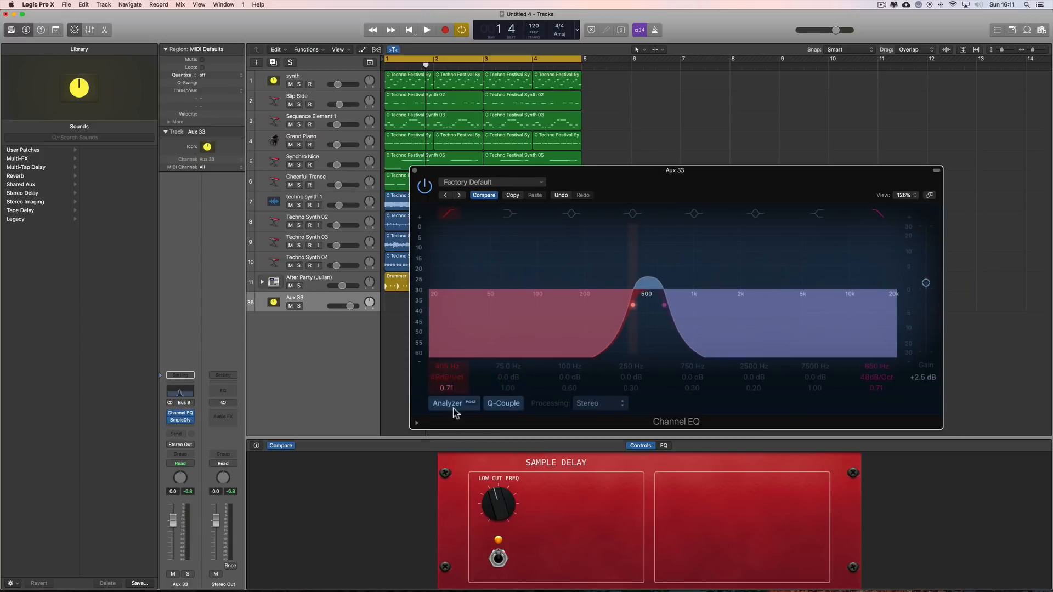
{"action": "left_click_drag", "start_coordinate": [493, 498], "coordinate": [526, 477]}
{"action": "key", "text": "space"}
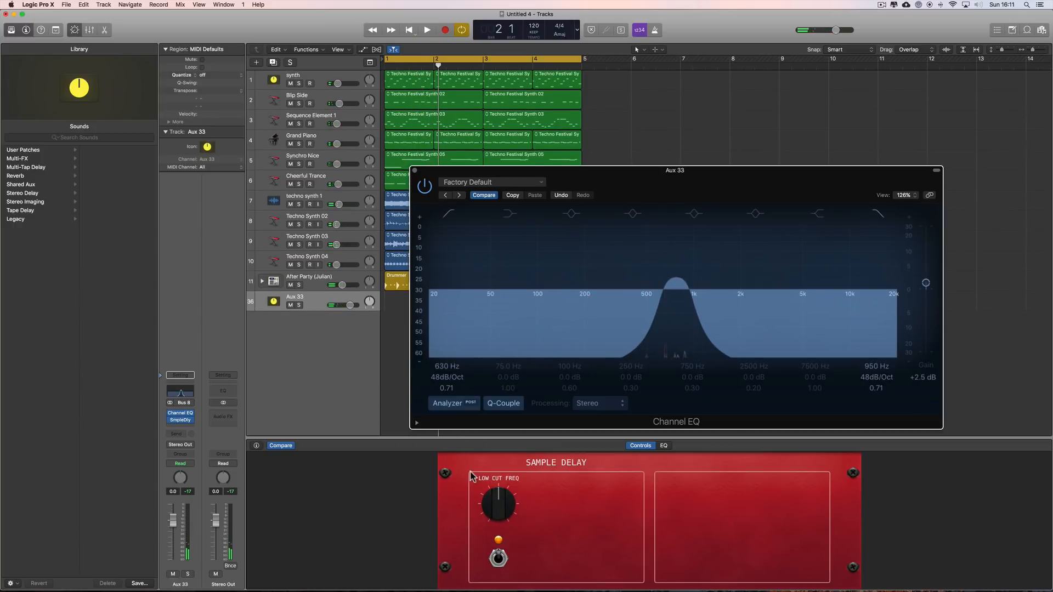
{"action": "mouse_move", "coordinate": [498, 511]}
{"action": "left_mouse_down"}
{"action": "mouse_move", "coordinate": [501, 540]}
{"action": "mouse_move", "coordinate": [508, 515]}
{"action": "left_mouse_up"}
{"action": "key", "text": "space"}
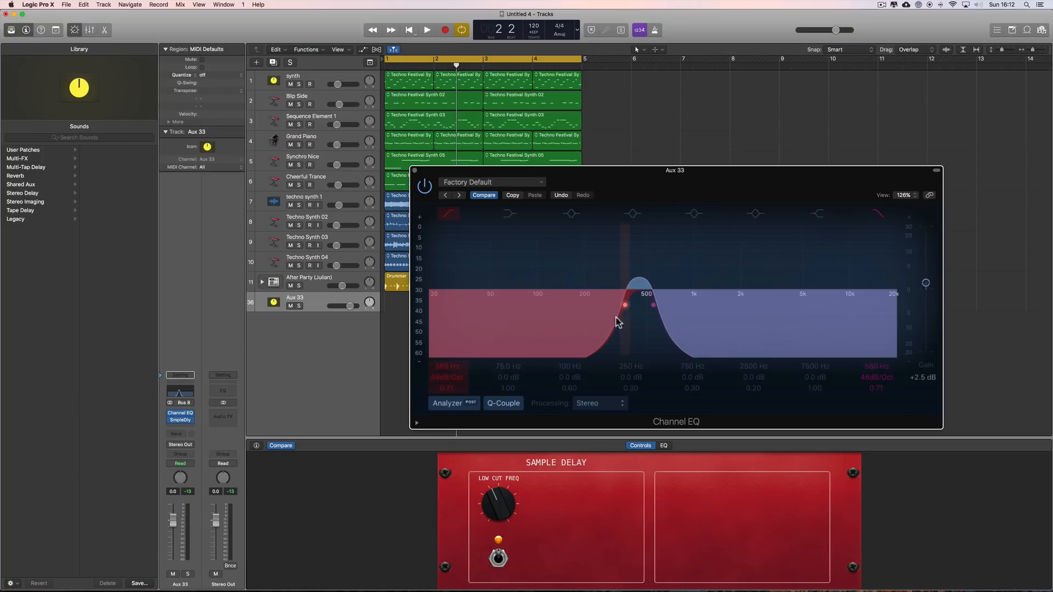
Set the EQ's low cut and high cut slopes to 24 dB/Oct and its gain to +3.5 dB
{"action": "left_click_drag", "start_coordinate": [439, 379], "coordinate": [439, 390]}
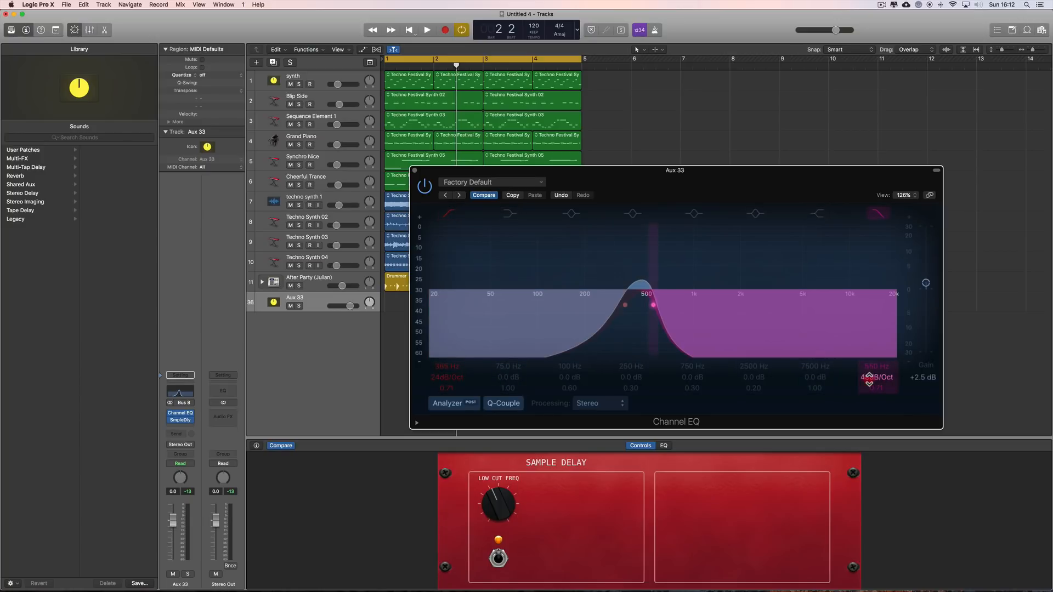
{"action": "left_click_drag", "start_coordinate": [877, 377], "coordinate": [877, 383]}
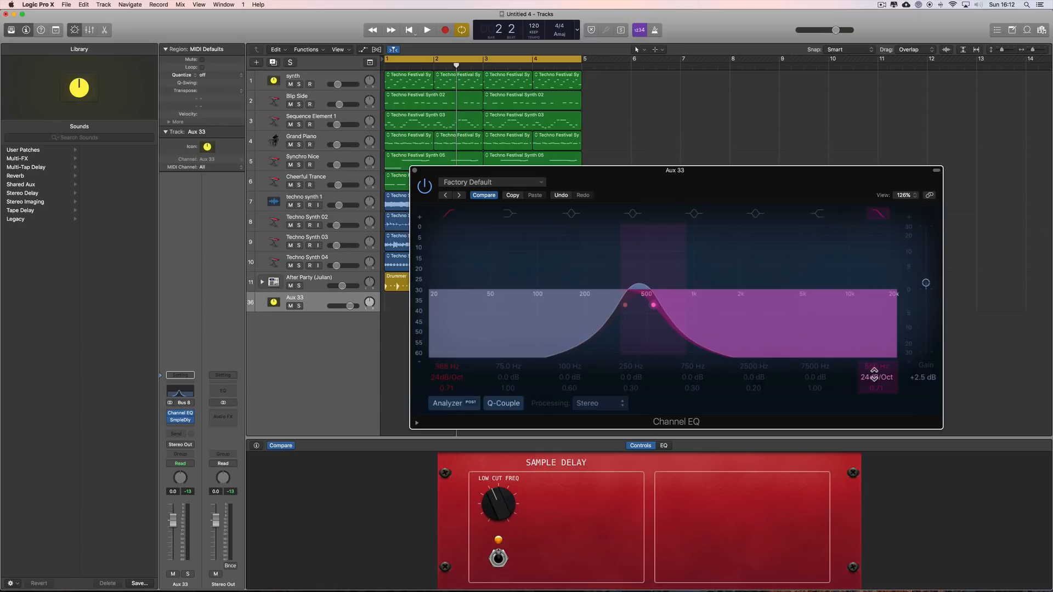
{"action": "left_click_drag", "start_coordinate": [875, 378], "coordinate": [877, 381]}
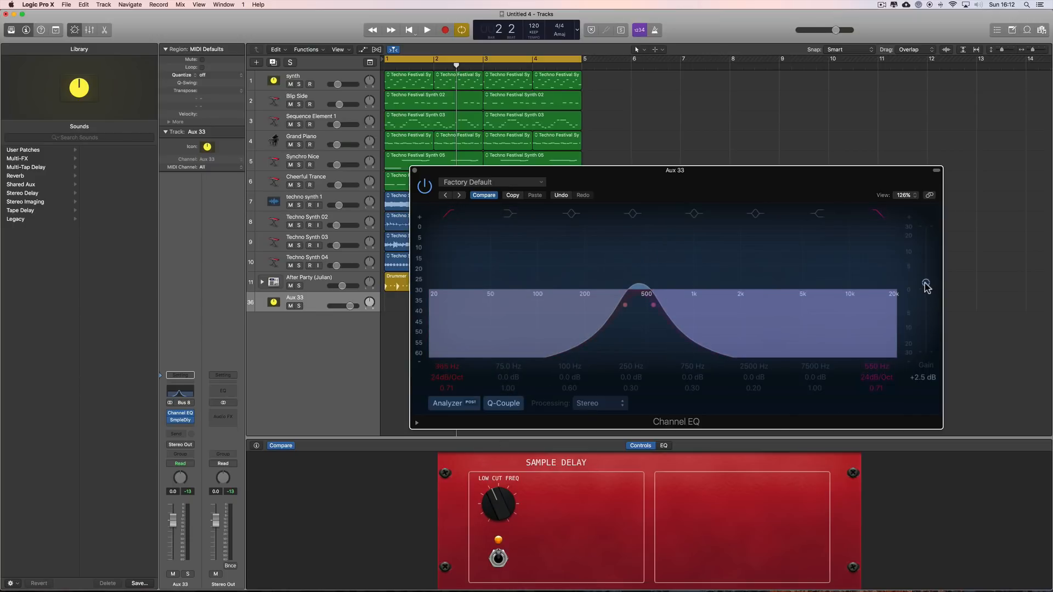
{"action": "left_click_drag", "start_coordinate": [927, 286], "coordinate": [926, 278]}
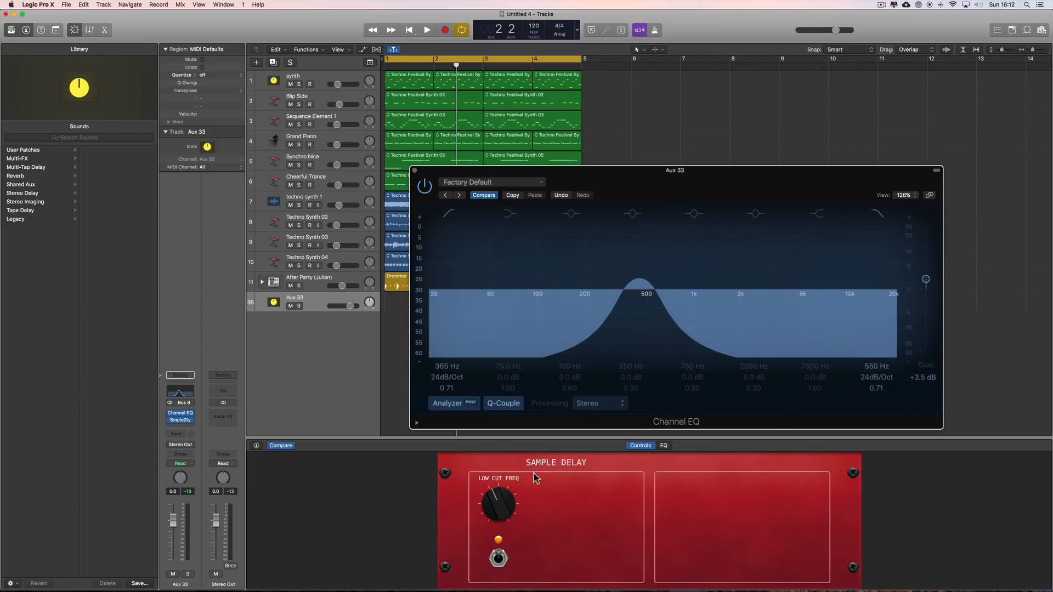
Test the knob during playback, leaving it at 580 Hz, toggle the EQ bypass switch, and close the Channel EQ window
{"action": "key", "text": "space"}
{"action": "left_click_drag", "start_coordinate": [499, 510], "coordinate": [536, 493]}
{"action": "left_click", "coordinate": [498, 558]}
{"action": "key", "text": "space"}
{"action": "left_click", "coordinate": [499, 558]}
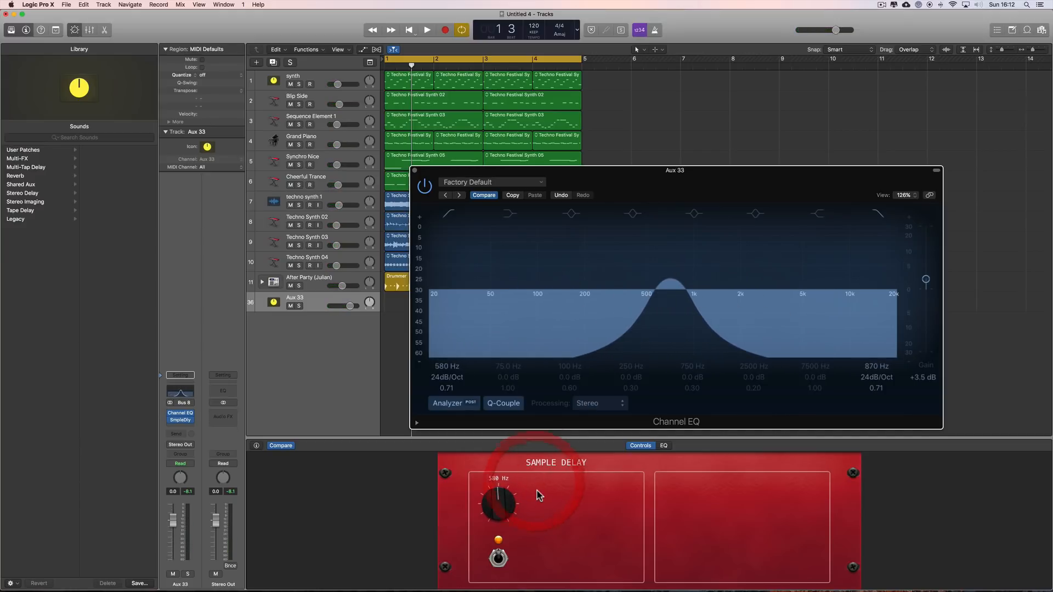
{"action": "left_click", "coordinate": [415, 172]}
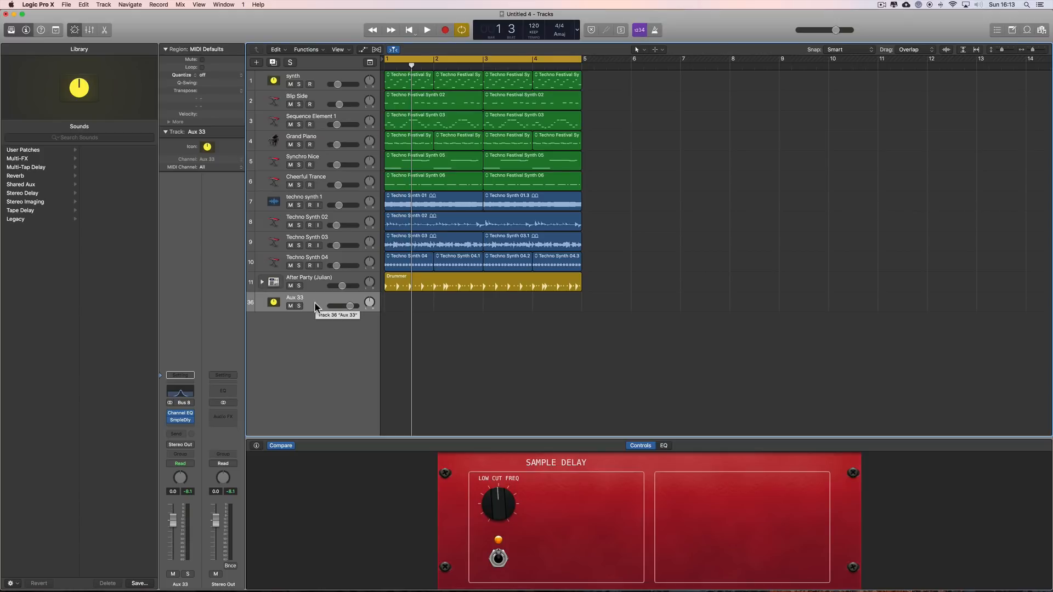
Browse the Library's Reverb, Stereo Delay, Stereo Imaging and User Patches categories for the Aux 33 track
{"action": "scroll", "coordinate": [315, 304], "scroll_direction": "right", "scroll_amount": 1}
{"action": "scroll", "coordinate": [315, 301], "scroll_direction": "left", "scroll_amount": 1}
{"action": "left_click", "coordinate": [23, 176]}
{"action": "left_click", "coordinate": [25, 194]}
{"action": "left_click", "coordinate": [20, 202]}
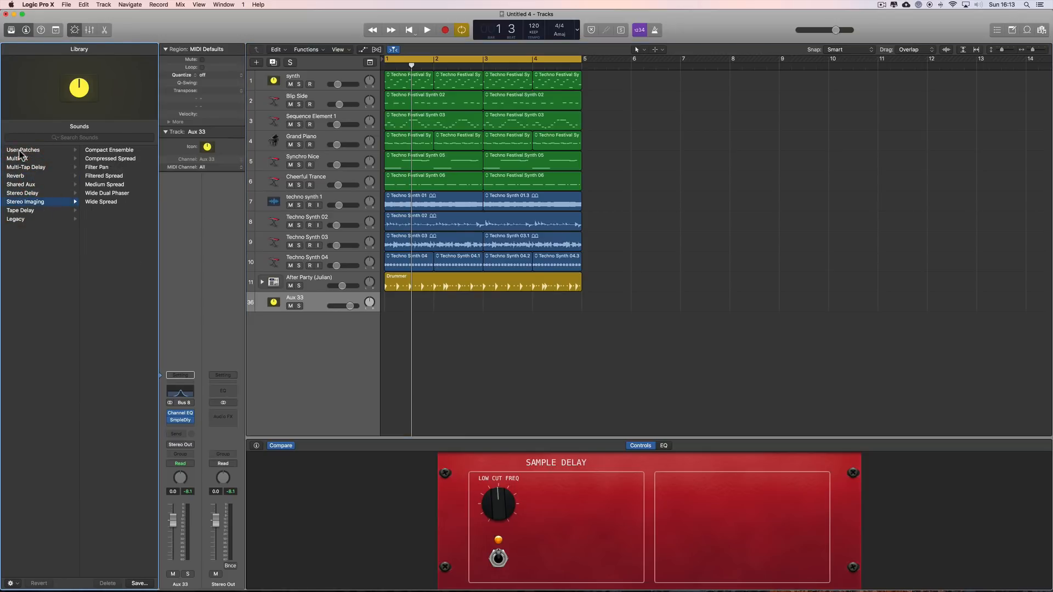
{"action": "left_click", "coordinate": [20, 151]}
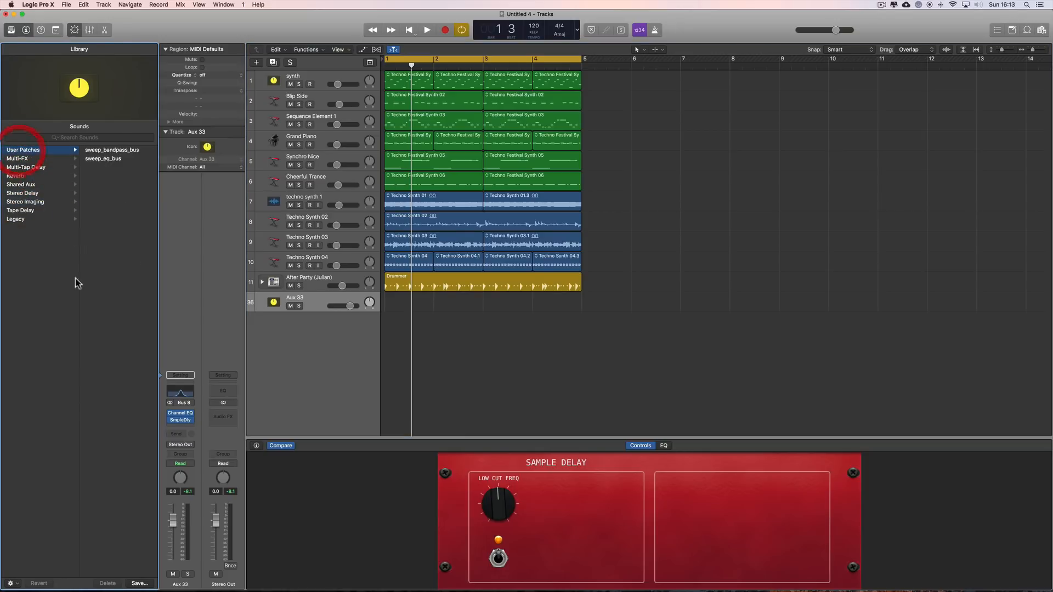
{"action": "left_click", "coordinate": [317, 303]}
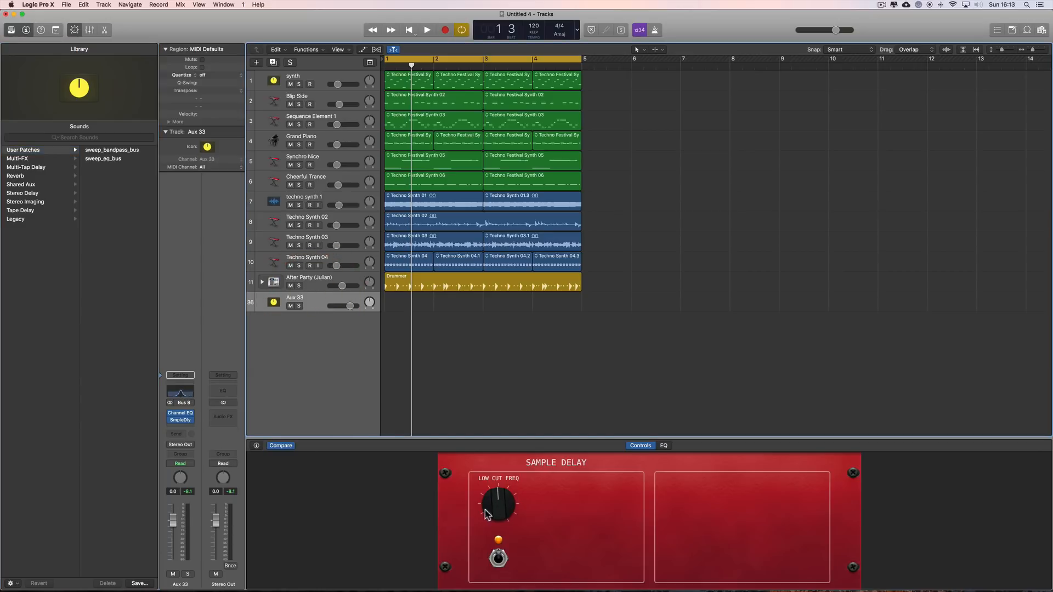
Rename the Low Cut Frequency Smart Control knob as Bandpass Frequency and hide the Smart Controls inspector
{"action": "left_click", "coordinate": [256, 446]}
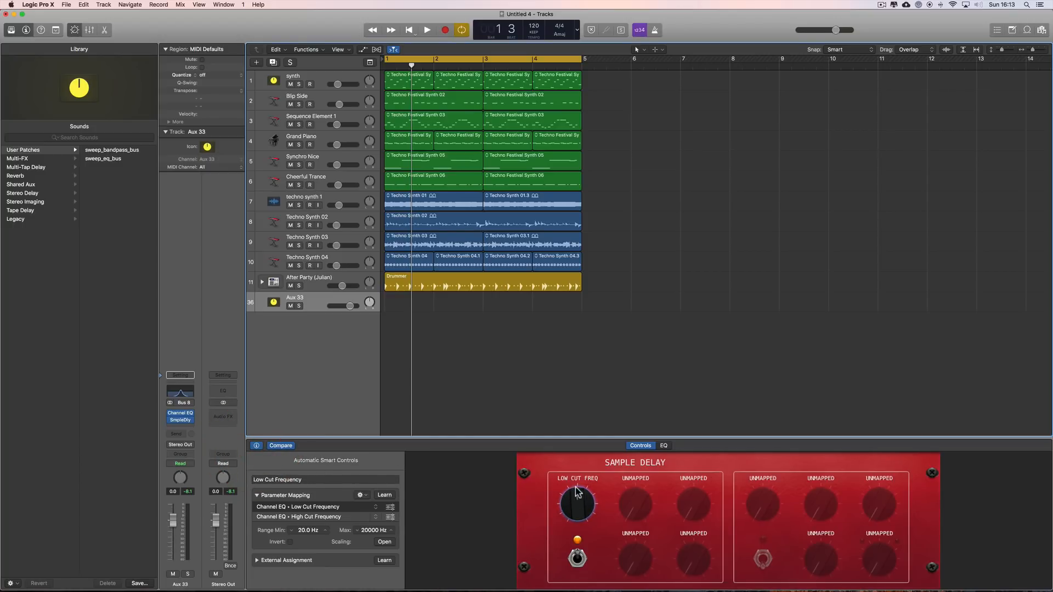
{"action": "left_click", "coordinate": [274, 480]}
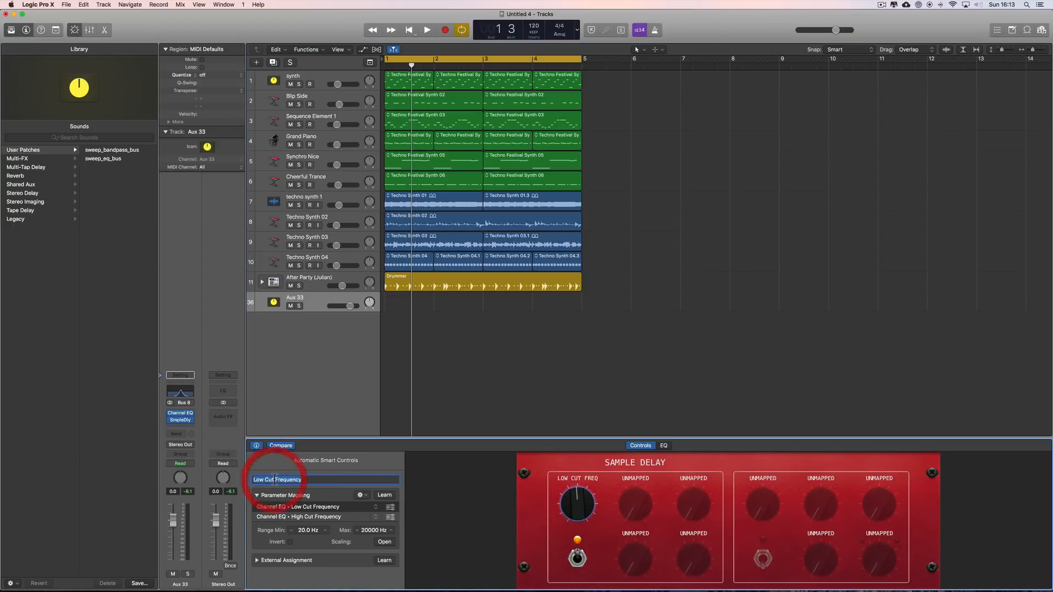
{"action": "left_click_drag", "start_coordinate": [273, 480], "coordinate": [242, 479]}
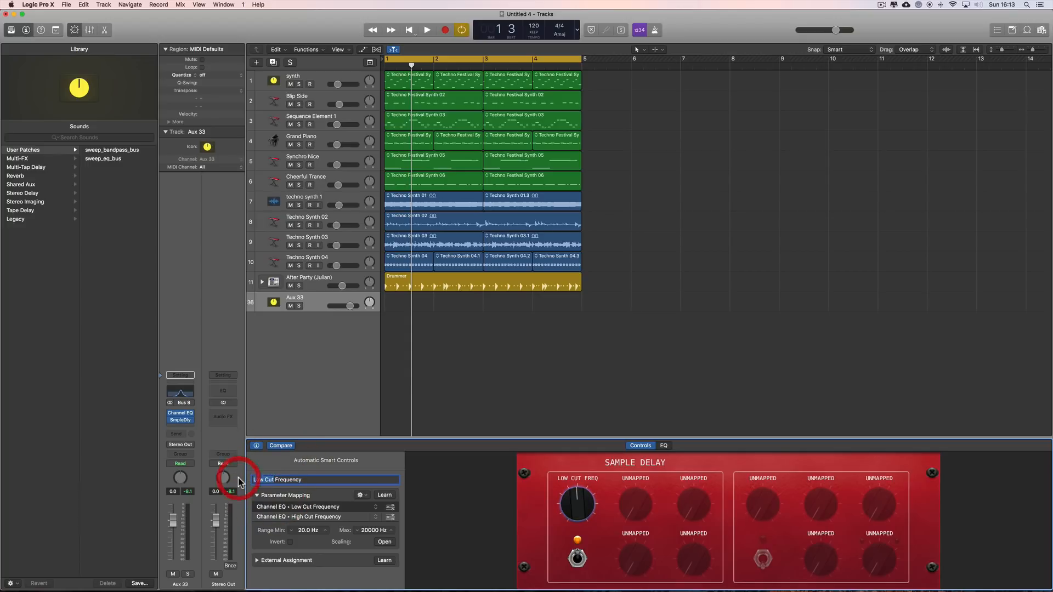
{"action": "type", "text": "B"}
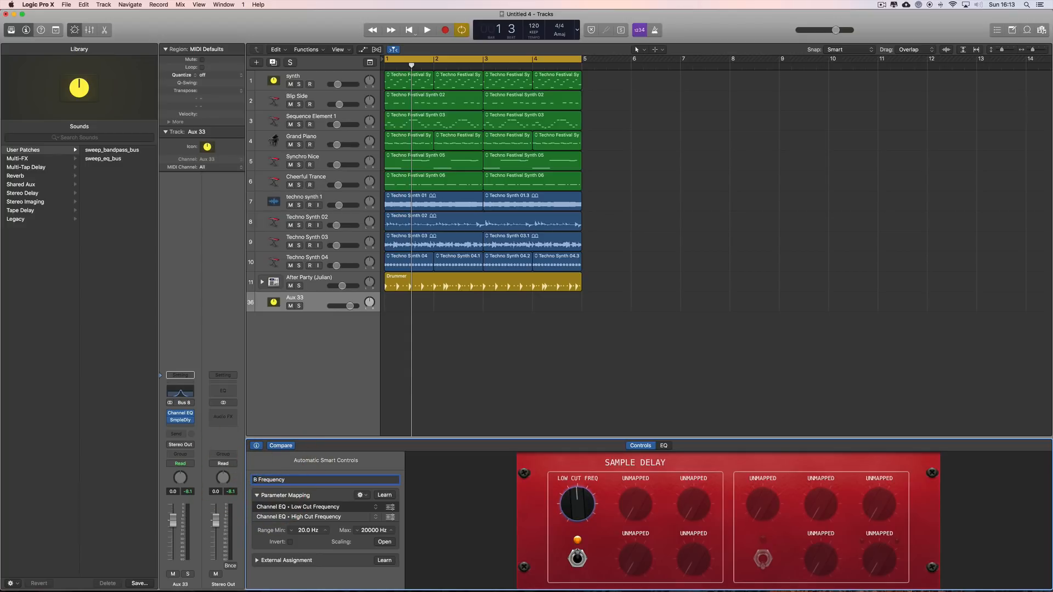
{"action": "type", "text": "andpass"}
{"action": "key", "text": "Return"}
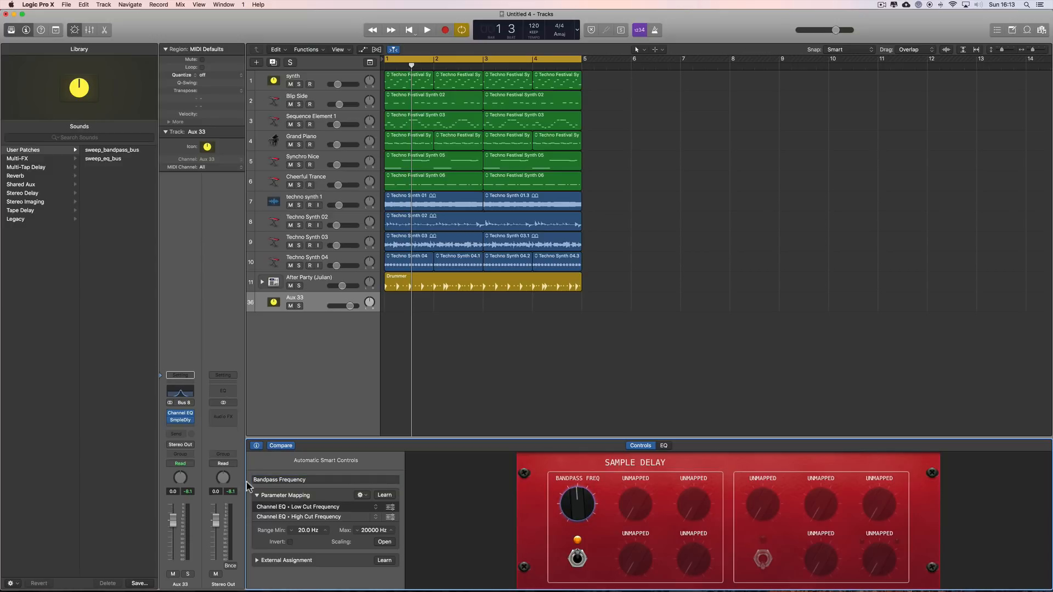
{"action": "left_click", "coordinate": [256, 446]}
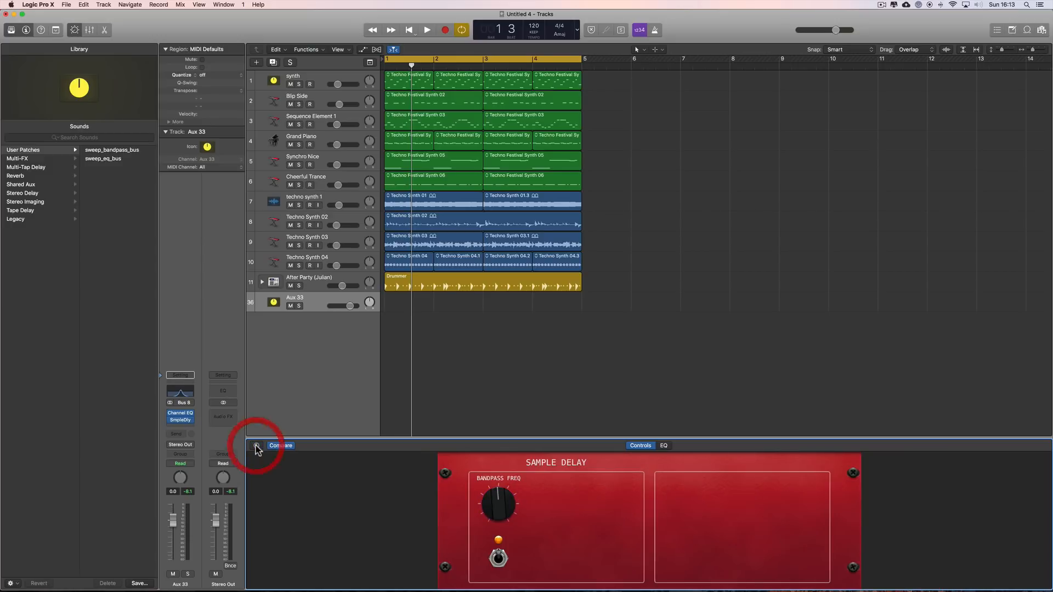
Remove the Sample Delay plug-in from Aux 33 and save the channel as patch sweep_bandpass_bus, replacing the existing file
{"action": "left_click", "coordinate": [191, 420]}
{"action": "left_click", "coordinate": [194, 418]}
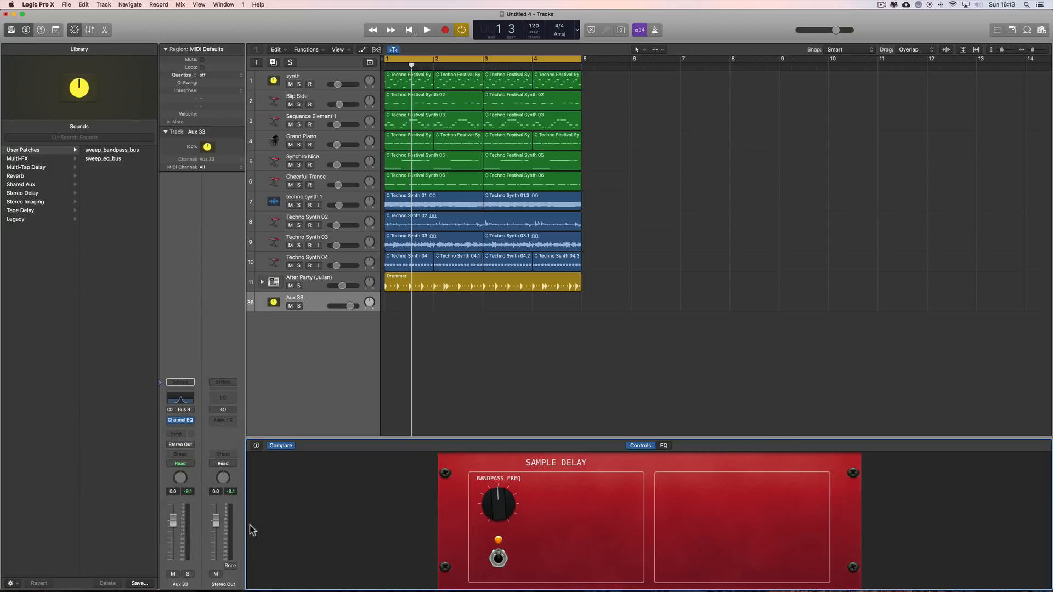
{"action": "left_click", "coordinate": [325, 311]}
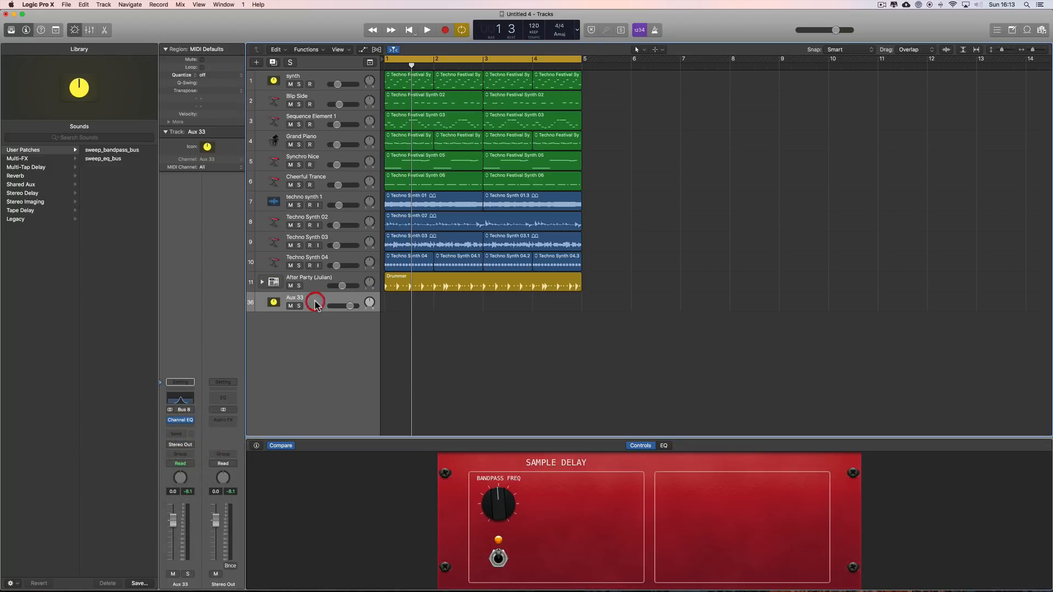
{"action": "left_click", "coordinate": [138, 584]}
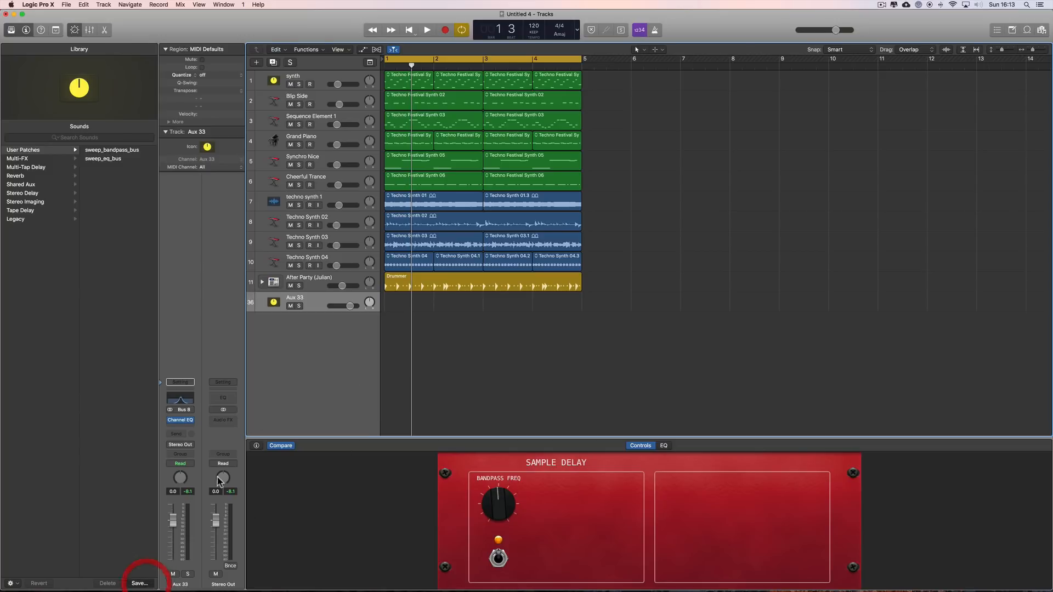
{"action": "left_click", "coordinate": [406, 130]}
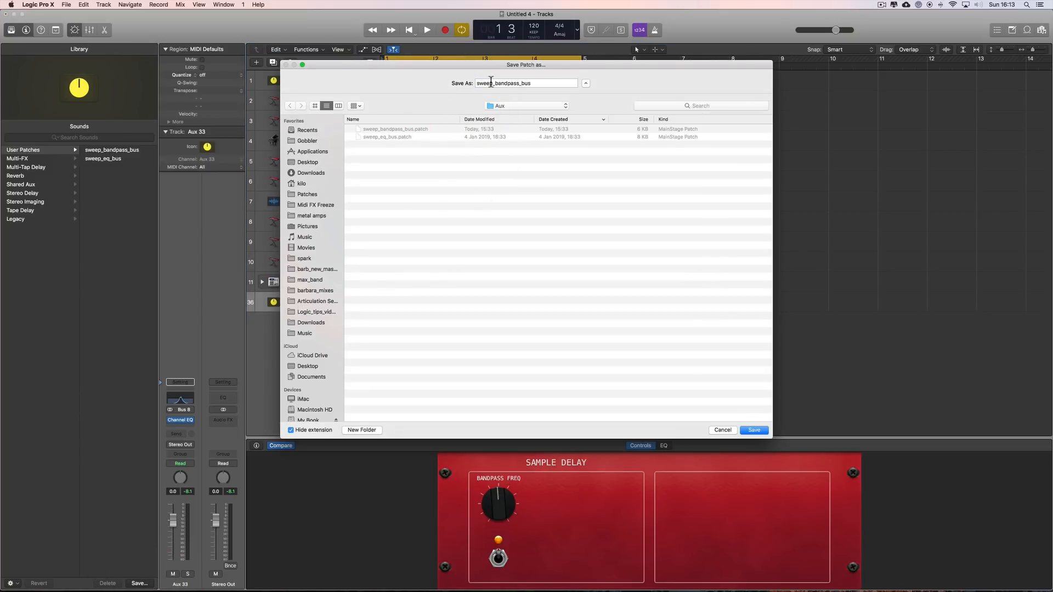
{"action": "left_click", "coordinate": [751, 430]}
{"action": "left_click", "coordinate": [597, 118]}
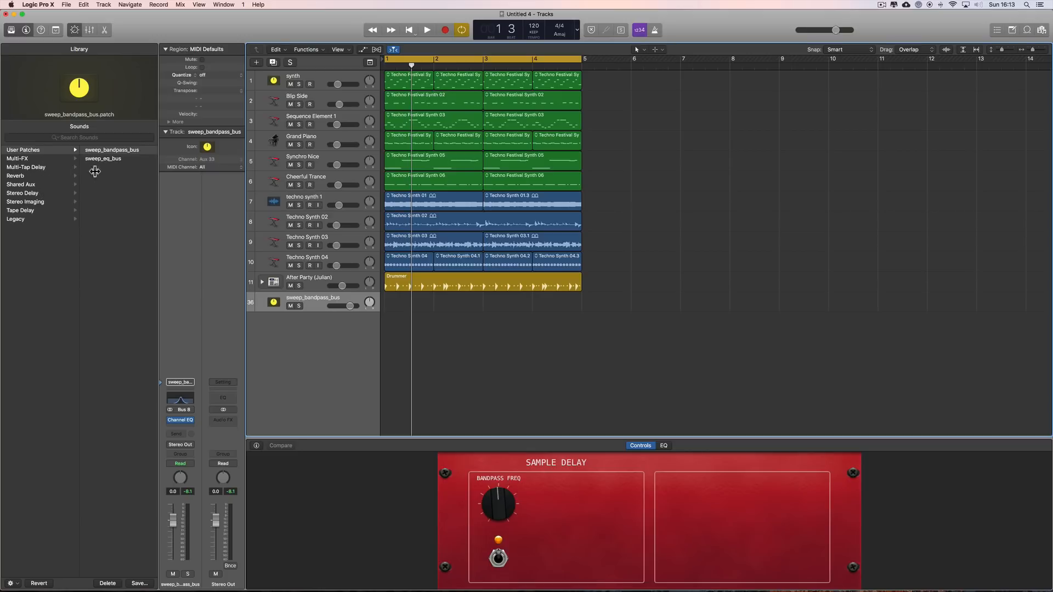
Sweep the bus's Bandpass Freq knob to 3500 Hz during playback with the Channel EQ window open, then close it
{"action": "left_click", "coordinate": [310, 303]}
{"action": "left_click", "coordinate": [182, 402]}
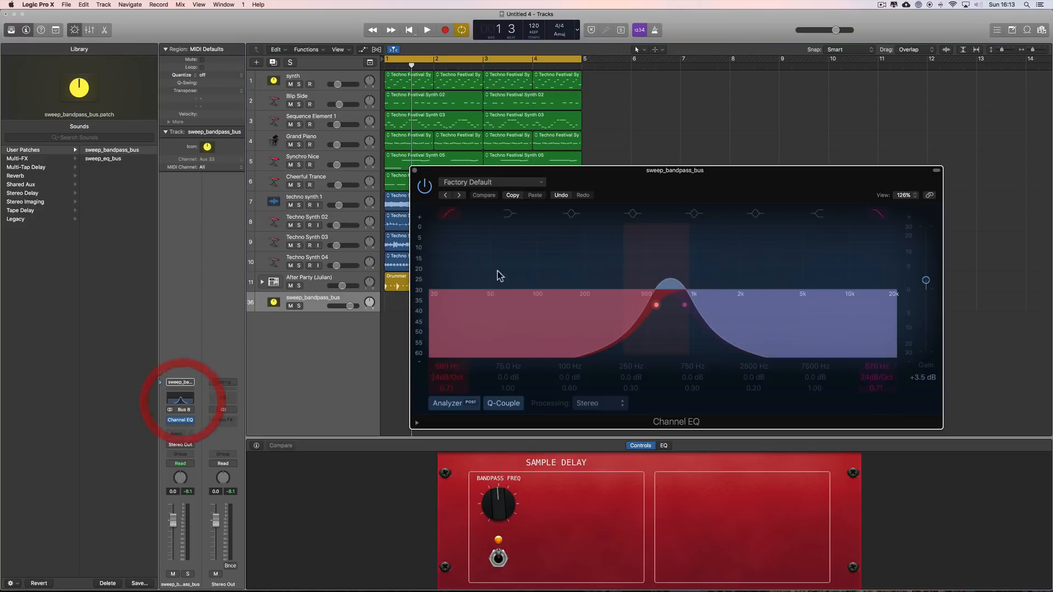
{"action": "left_click_drag", "start_coordinate": [587, 169], "coordinate": [636, 134]}
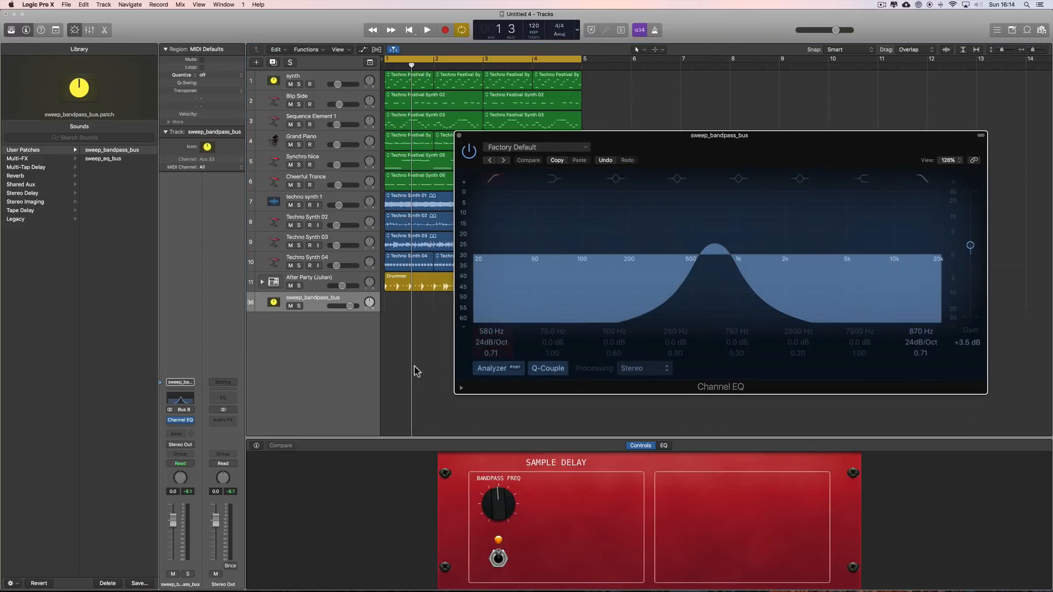
{"action": "key", "text": "space"}
{"action": "left_click_drag", "start_coordinate": [496, 505], "coordinate": [518, 474]}
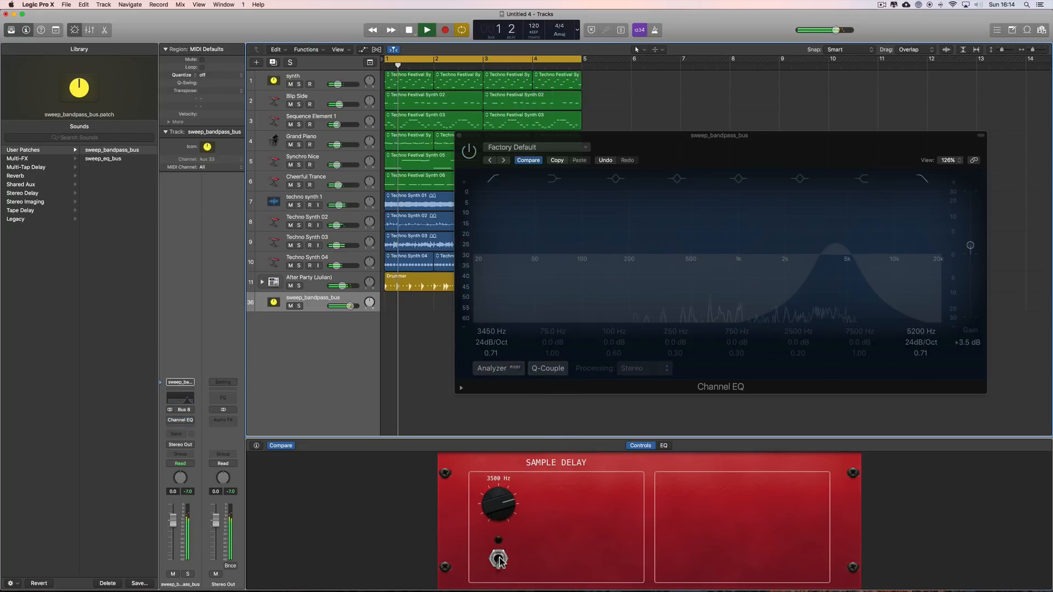
{"action": "key", "text": "space"}
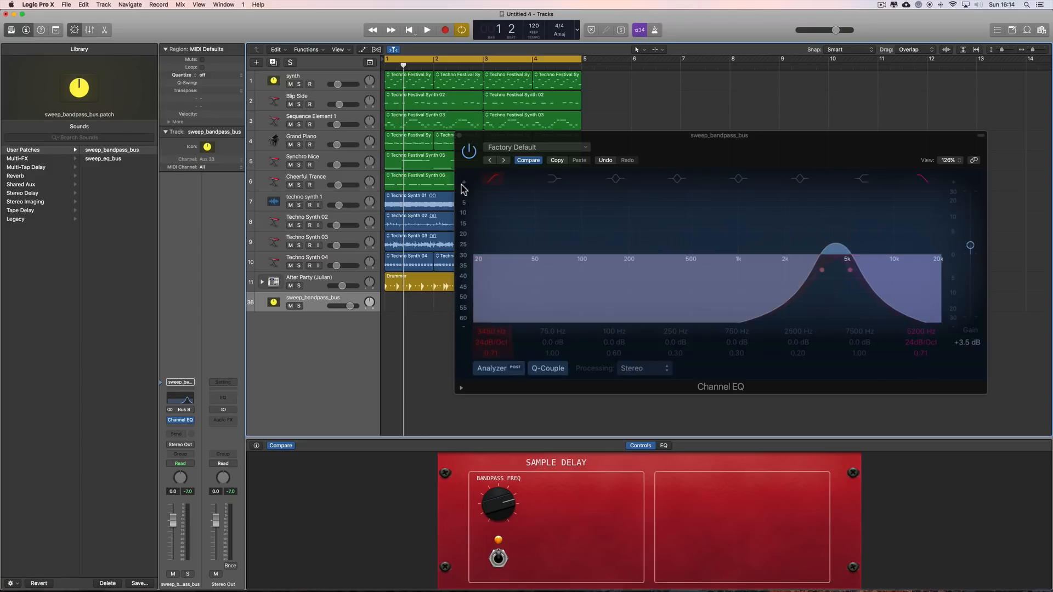
{"action": "left_click", "coordinate": [459, 135]}
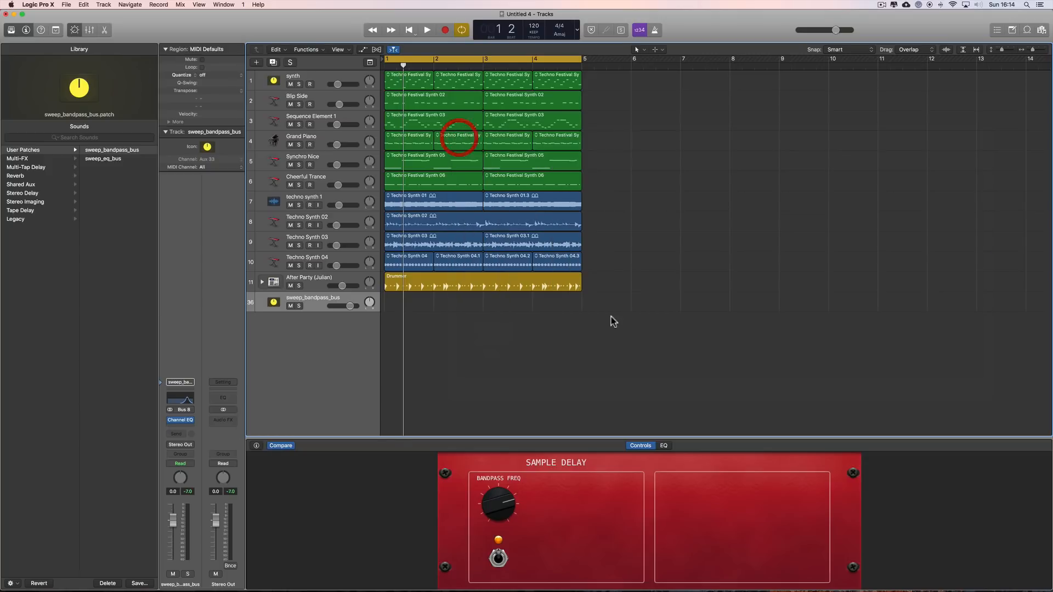
Show the Mixer in place of the Smart Controls and solo the techno synth 1 channel
{"action": "left_click", "coordinate": [72, 31]}
{"action": "left_click", "coordinate": [89, 29]}
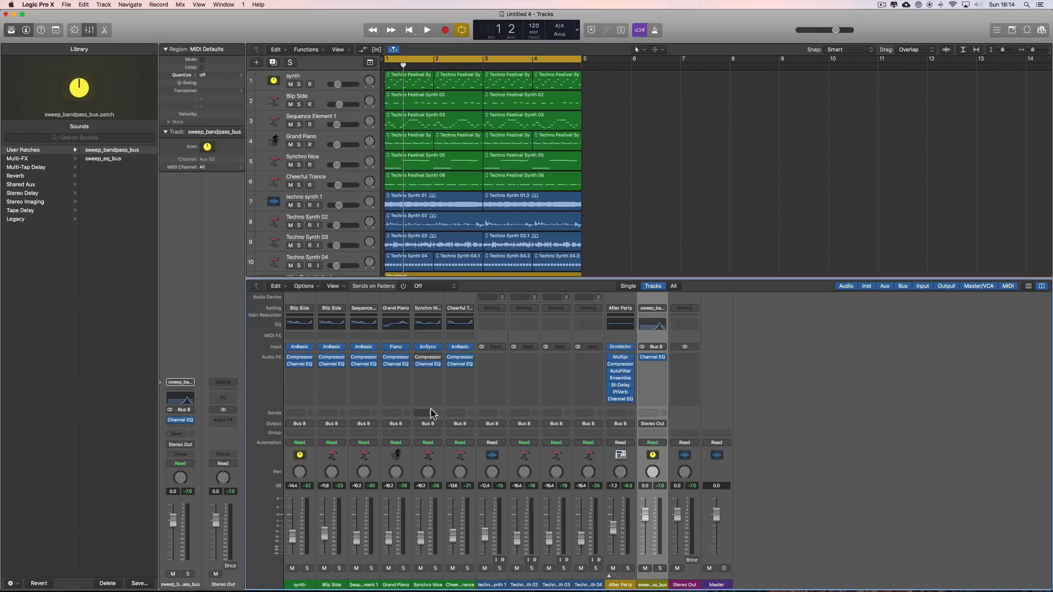
{"action": "left_click", "coordinate": [505, 467]}
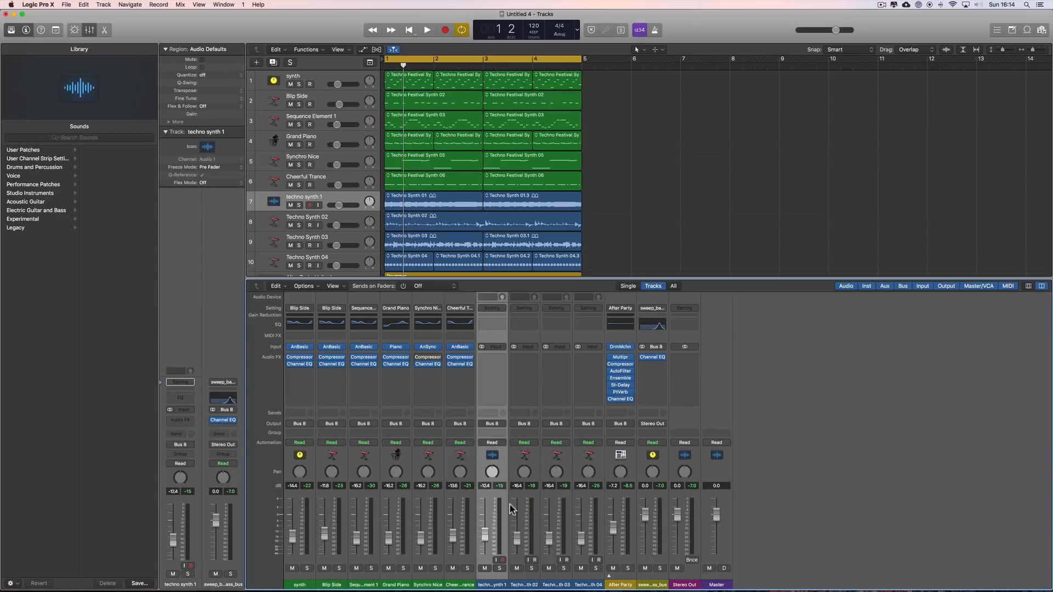
{"action": "left_click", "coordinate": [499, 568]}
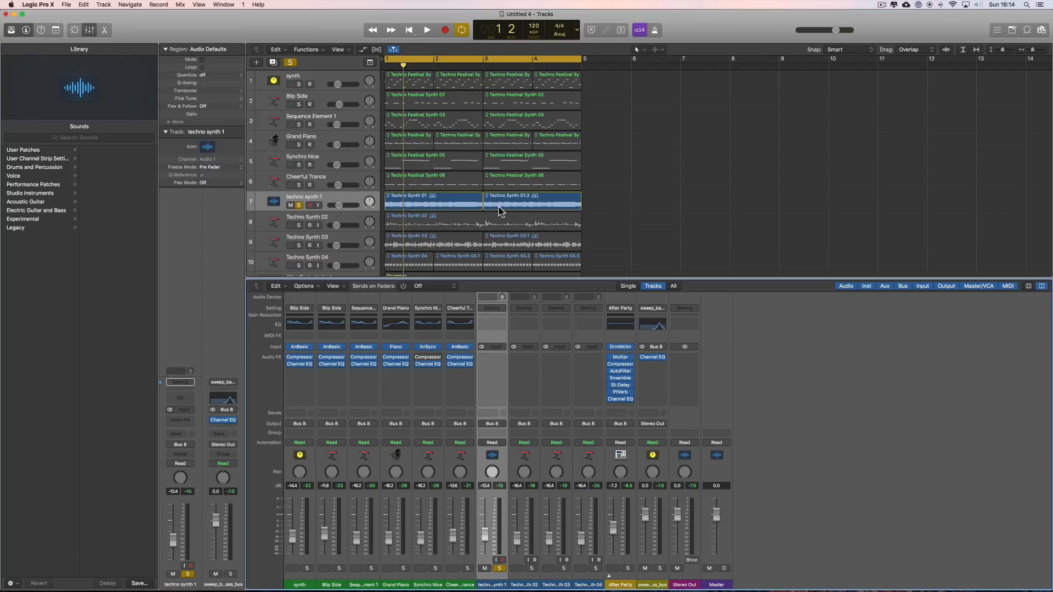
Raise the techno synth 1 volume to -2.9 dB during playback
{"action": "key", "text": "space"}
{"action": "left_click_drag", "start_coordinate": [338, 206], "coordinate": [365, 204]}
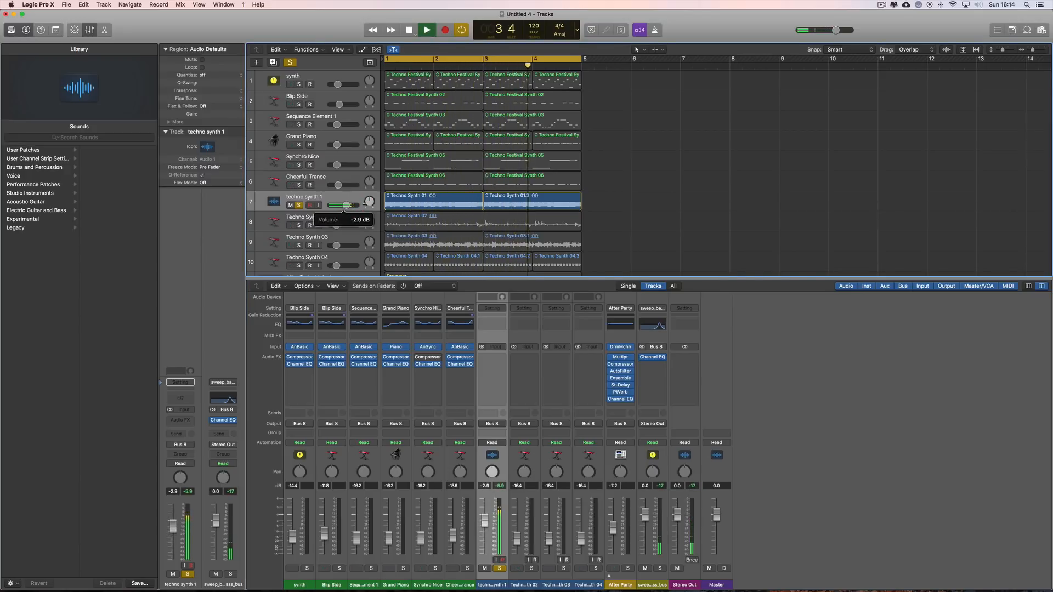
{"action": "left_click", "coordinate": [364, 205]}
{"action": "key", "text": "space"}
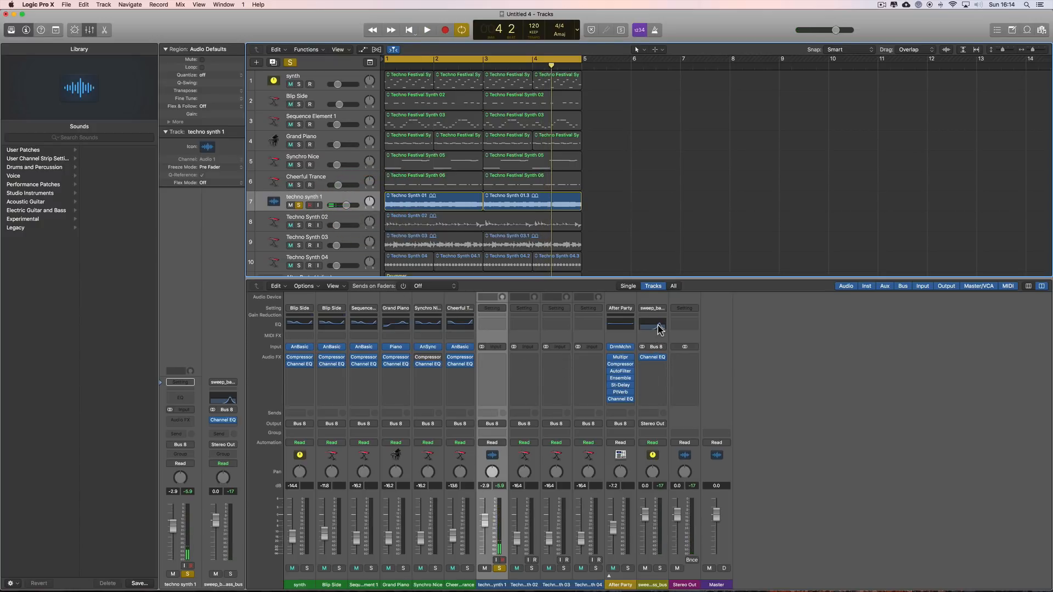
Bypass the Channel EQ on sweep_bandpass_bus, set the bus fader to -0.1 dB and the techno synth 1 fader to -2.5 dB
{"action": "left_click", "coordinate": [643, 357]}
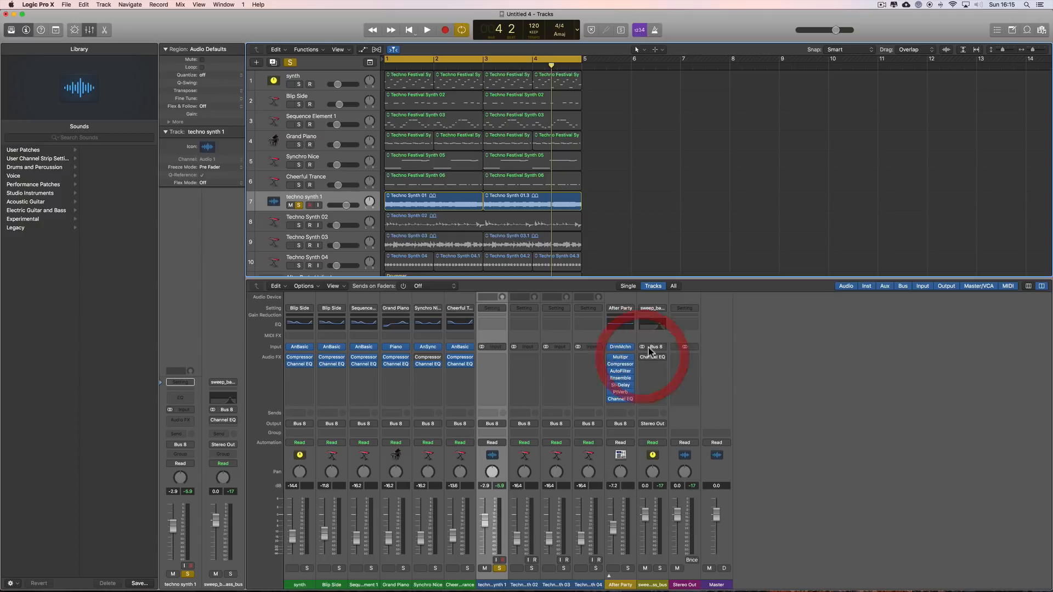
{"action": "left_click", "coordinate": [645, 517]}
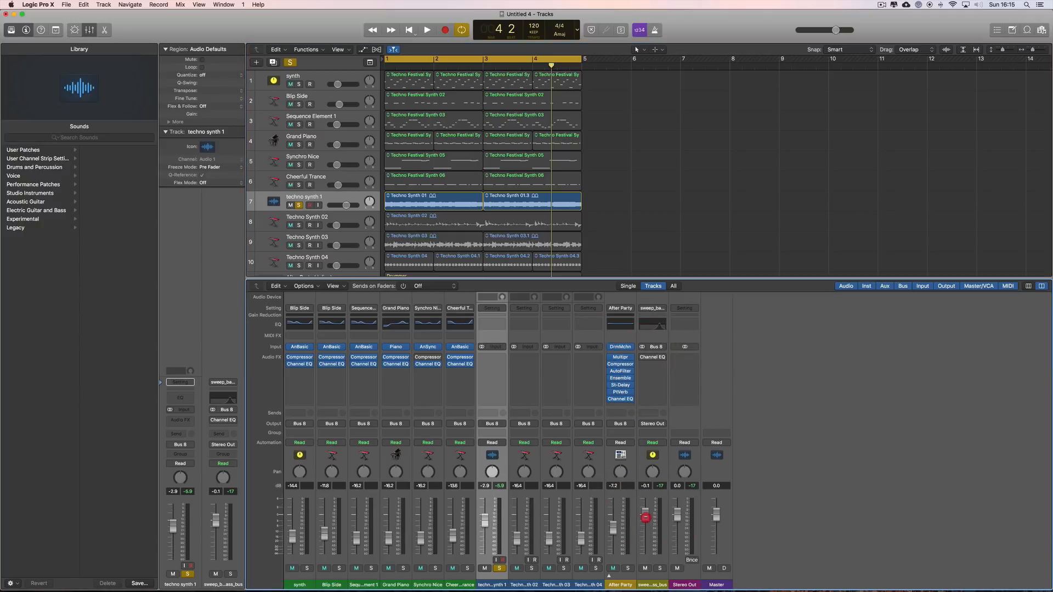
{"action": "key", "text": "space"}
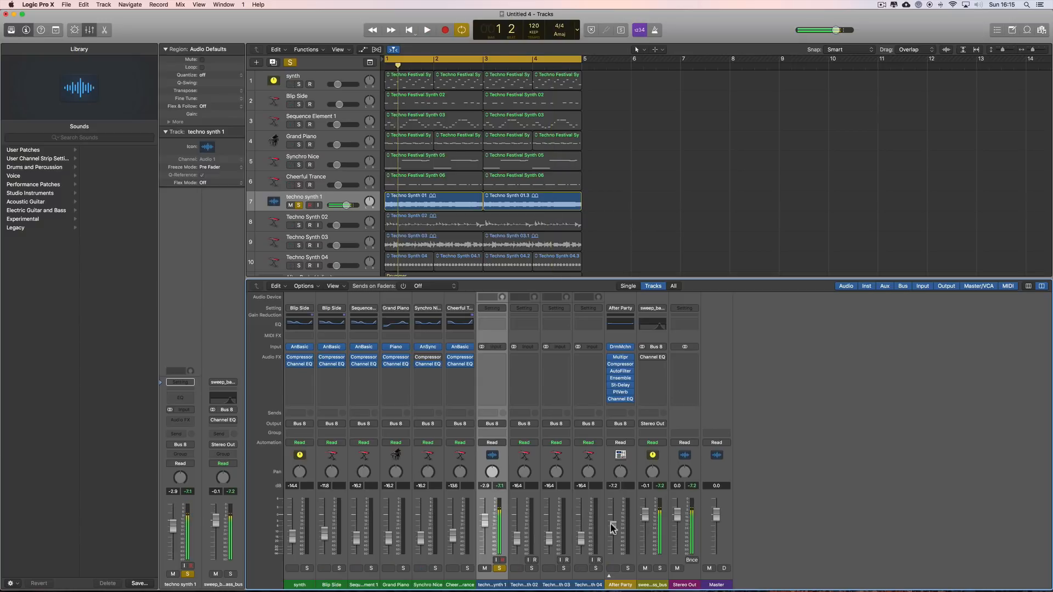
{"action": "left_click_drag", "start_coordinate": [487, 523], "coordinate": [490, 522]}
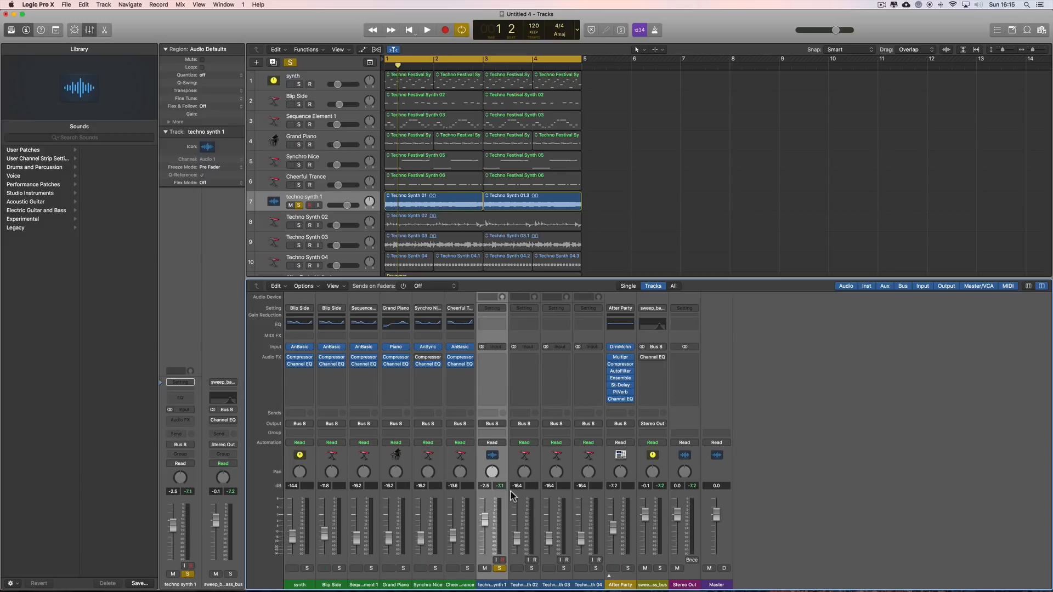
{"action": "key", "text": "space"}
Copy the channel strip setting from sweep_bandpass_bus and paste it onto the techno synth 1 channel
{"action": "left_click", "coordinate": [656, 500]}
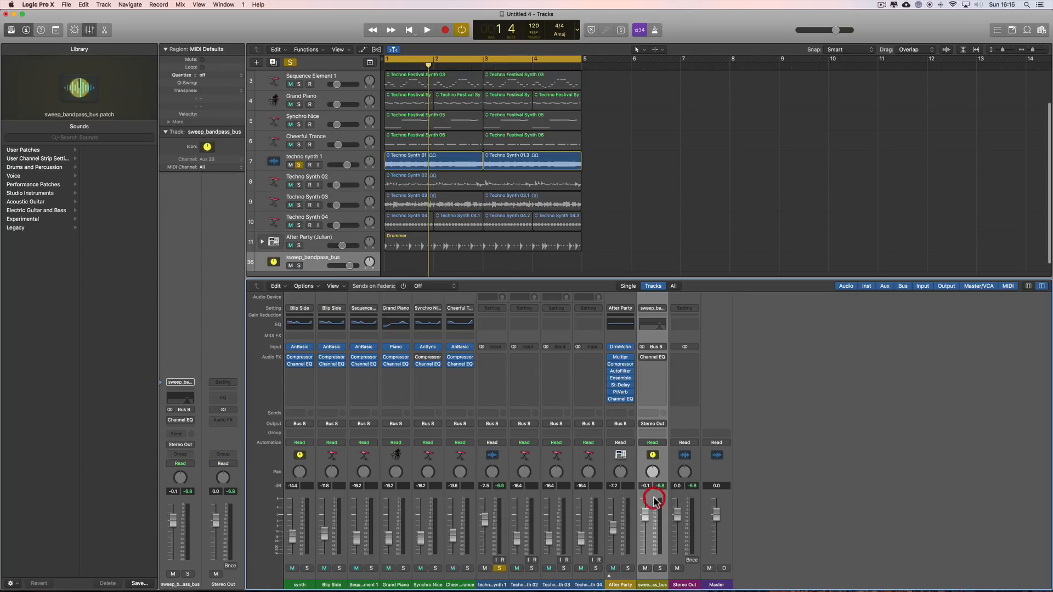
{"action": "left_click", "coordinate": [657, 311]}
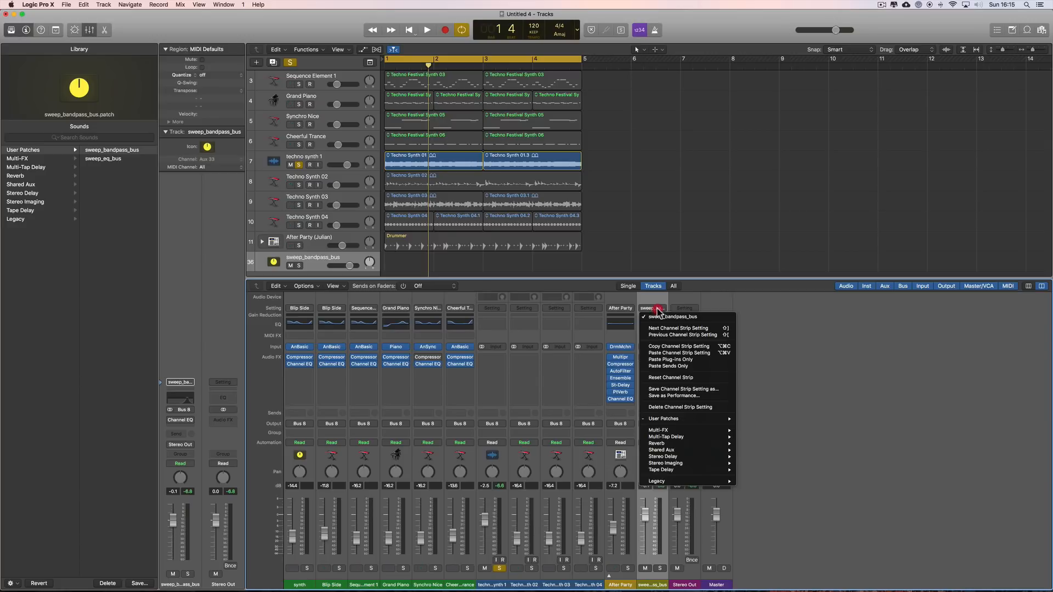
{"action": "left_click", "coordinate": [673, 347]}
{"action": "left_click", "coordinate": [493, 488]}
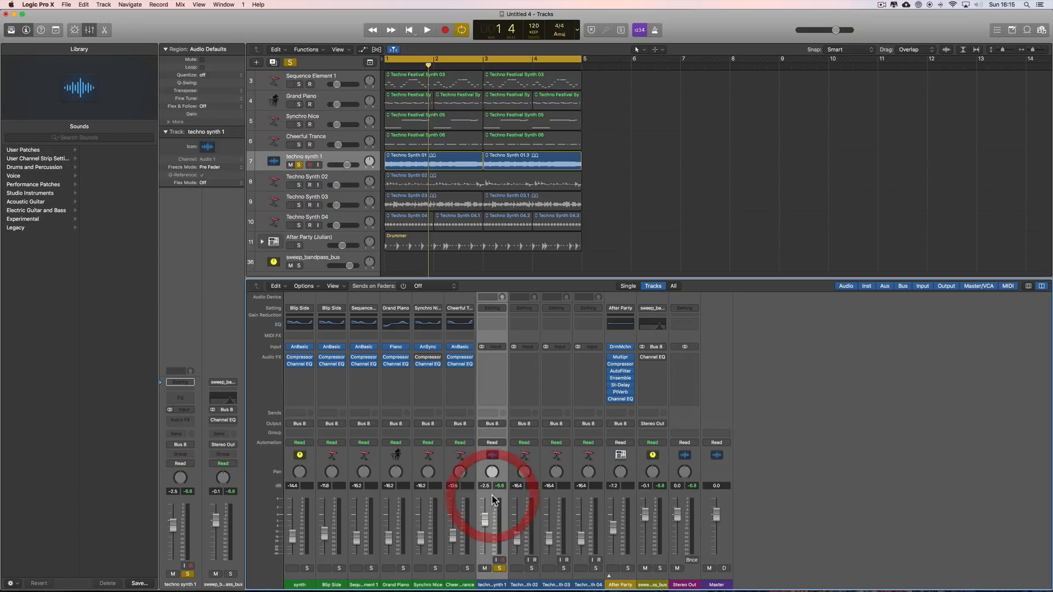
{"action": "left_click", "coordinate": [493, 309]}
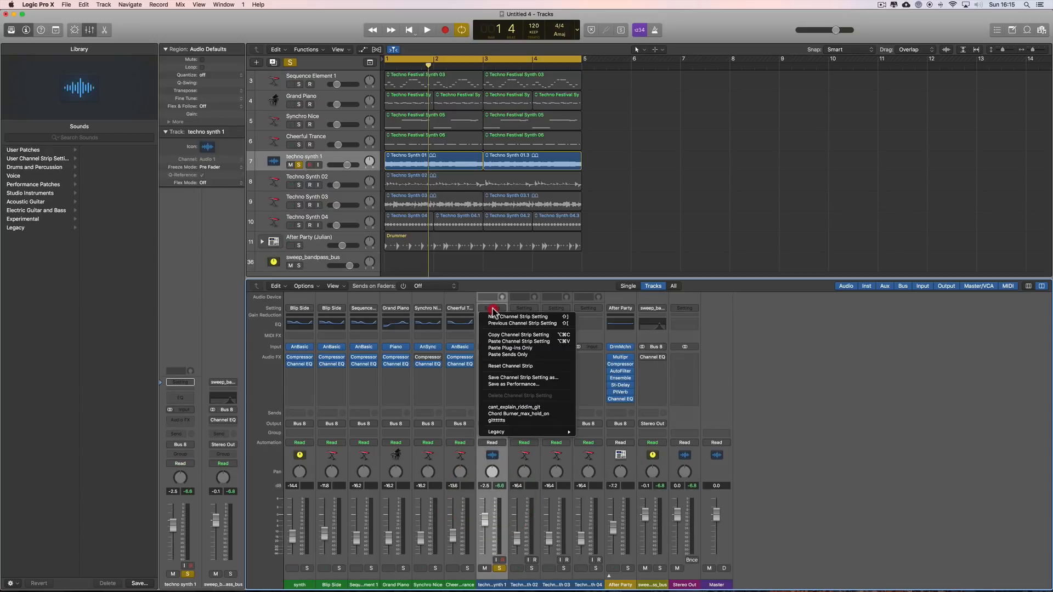
{"action": "left_click", "coordinate": [509, 342]}
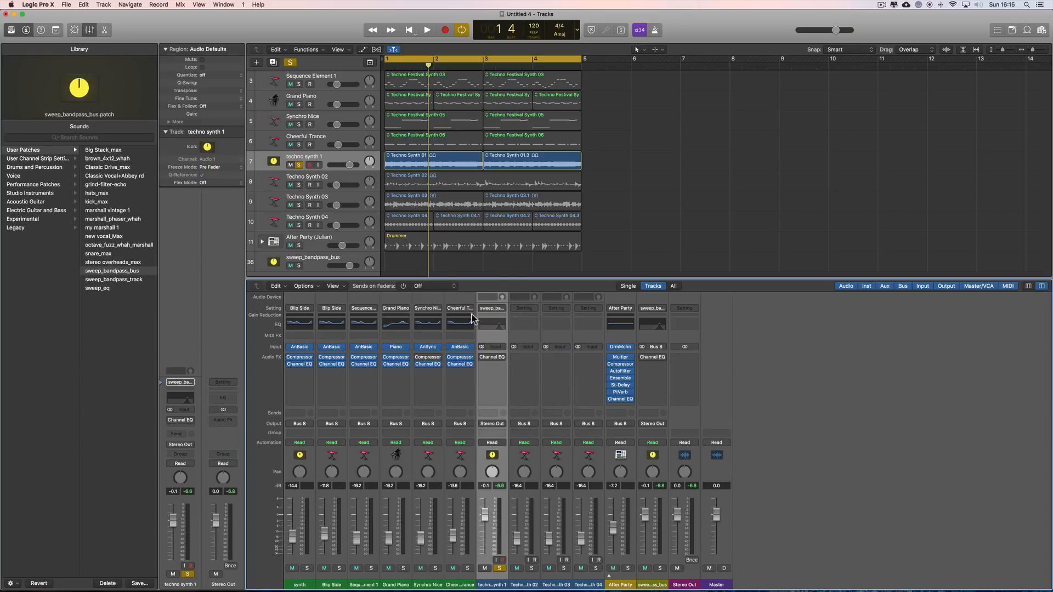
Show the Smart Controls for techno synth 1, switch its EQ on and turn Bandpass Freq down to about 500 Hz
{"action": "left_click", "coordinate": [89, 32]}
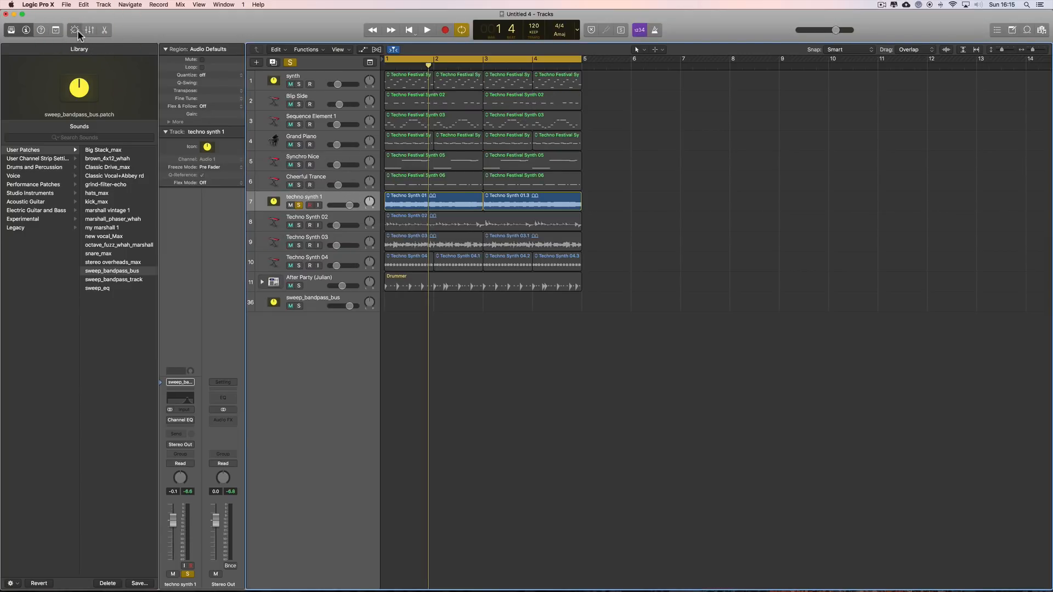
{"action": "left_click", "coordinate": [78, 30]}
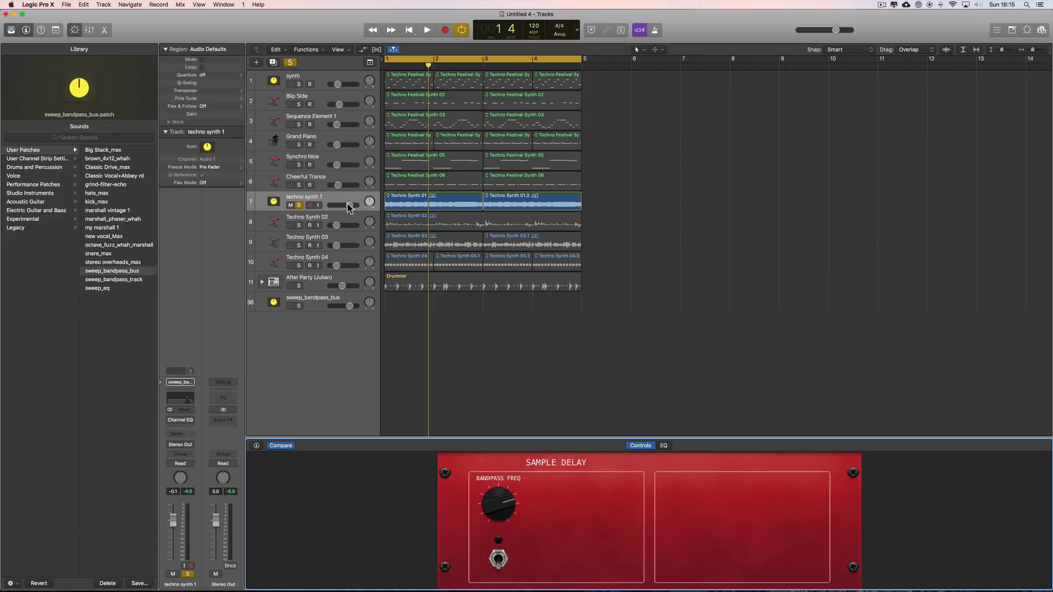
{"action": "key", "text": "space"}
{"action": "left_click_drag", "start_coordinate": [499, 505], "coordinate": [498, 527]}
{"action": "key", "text": "space"}
{"action": "left_click", "coordinate": [498, 558]}
{"action": "key", "text": "space"}
Open techno synth 1's Channel EQ window, position it above the Smart Controls and sweep Bandpass Freq to 430 Hz during playback
{"action": "left_click", "coordinate": [182, 404]}
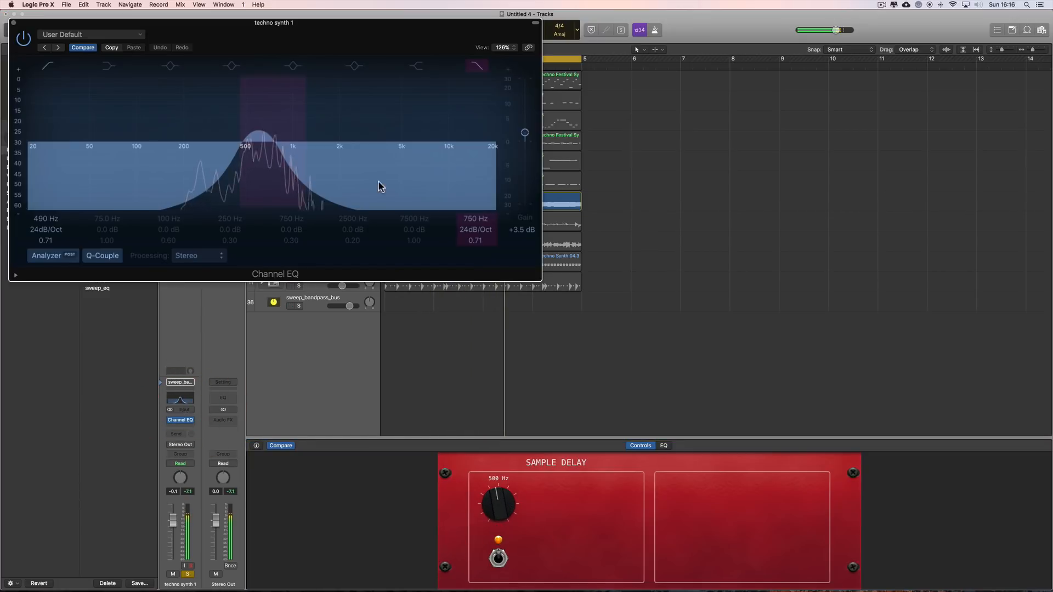
{"action": "left_click_drag", "start_coordinate": [353, 33], "coordinate": [751, 161]}
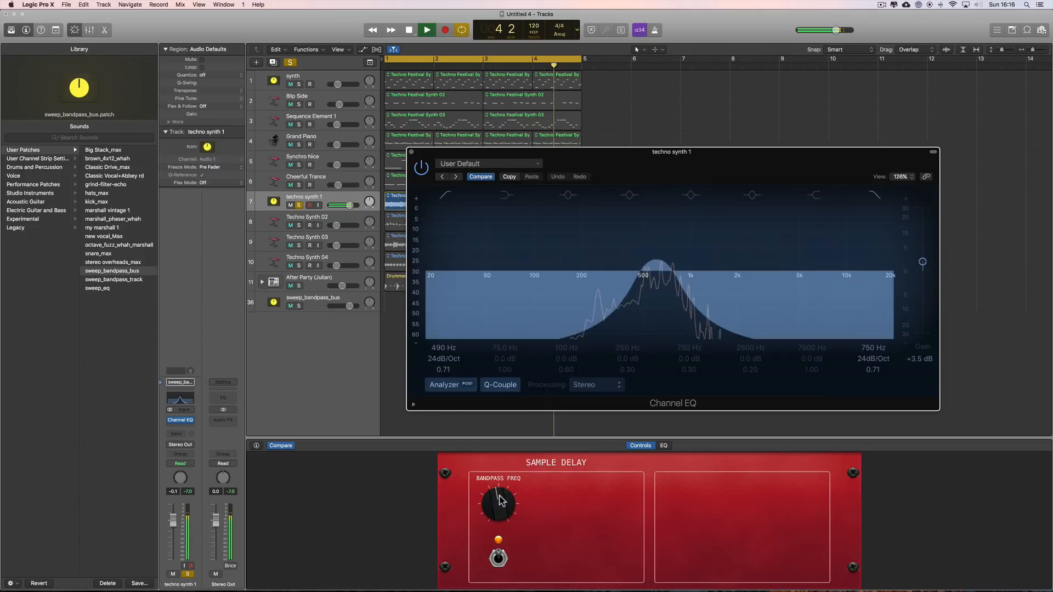
{"action": "left_click_drag", "start_coordinate": [498, 504], "coordinate": [502, 535]}
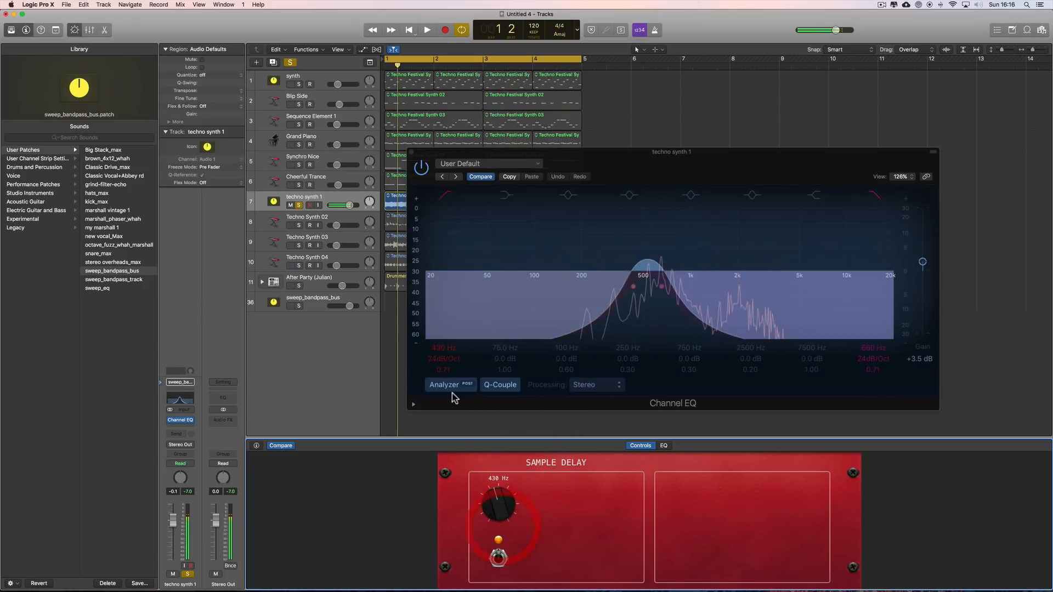
Stop playback, close techno synth 1's Channel EQ window and take the track out of solo
{"action": "key", "text": "space"}
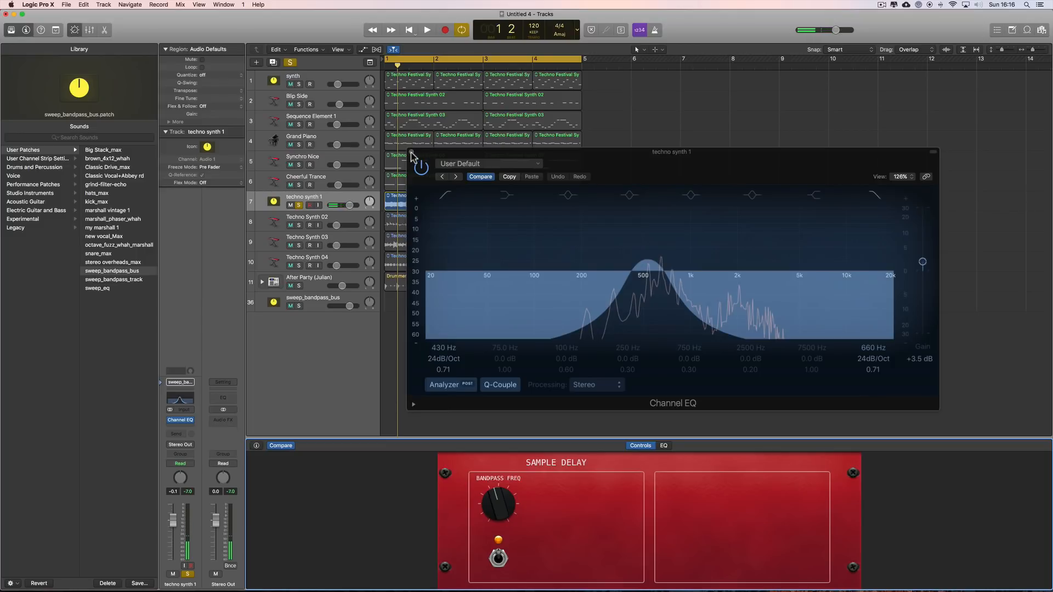
{"action": "left_click", "coordinate": [411, 152]}
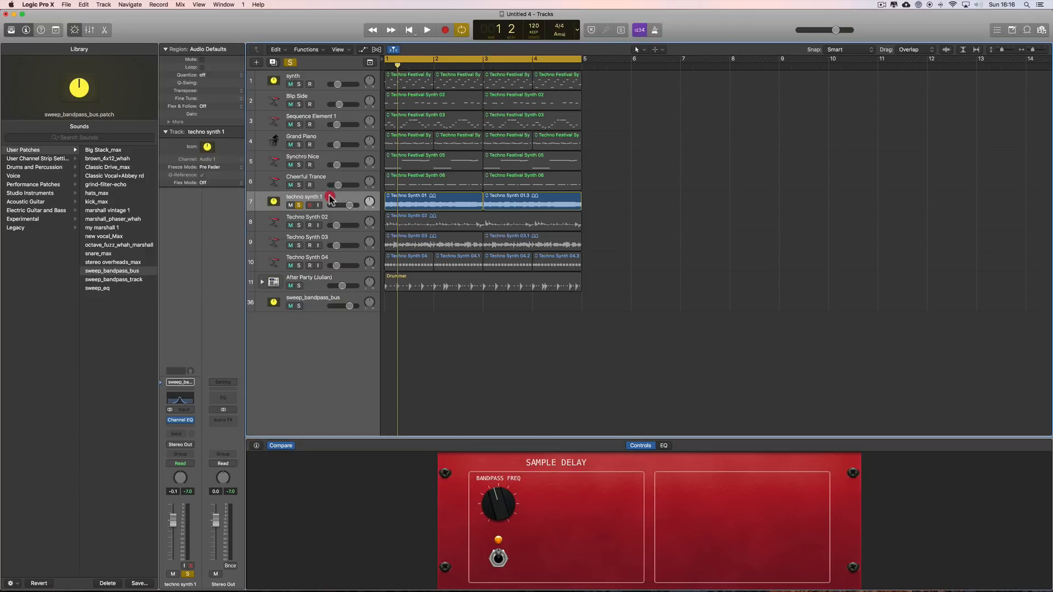
{"action": "left_click", "coordinate": [300, 205]}
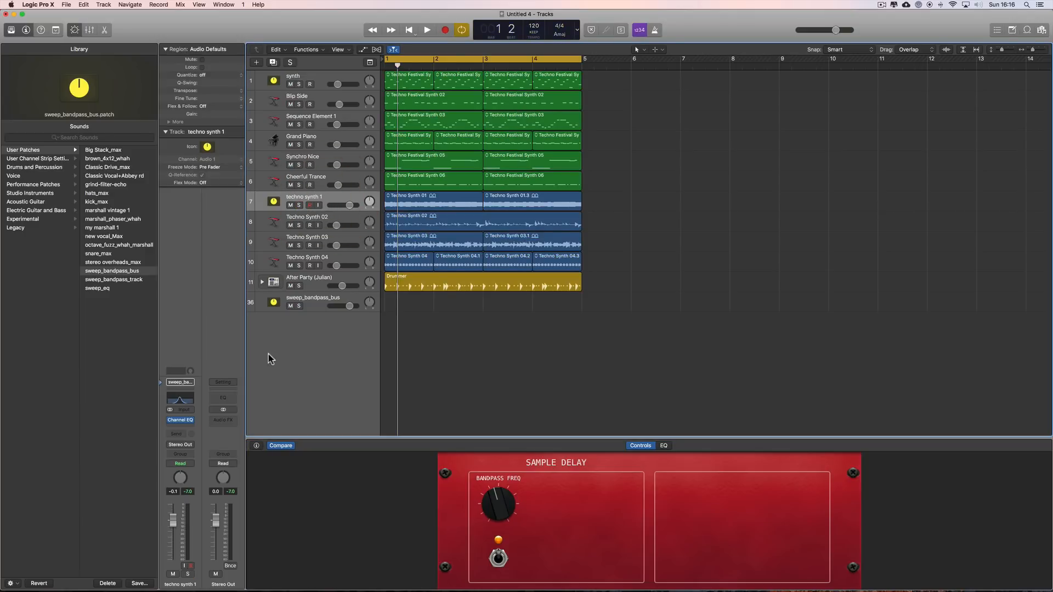
Save techno synth 1's settings as the user patch sweep_bandpass_track, replacing the existing patch of that name
{"action": "left_click", "coordinate": [139, 583]}
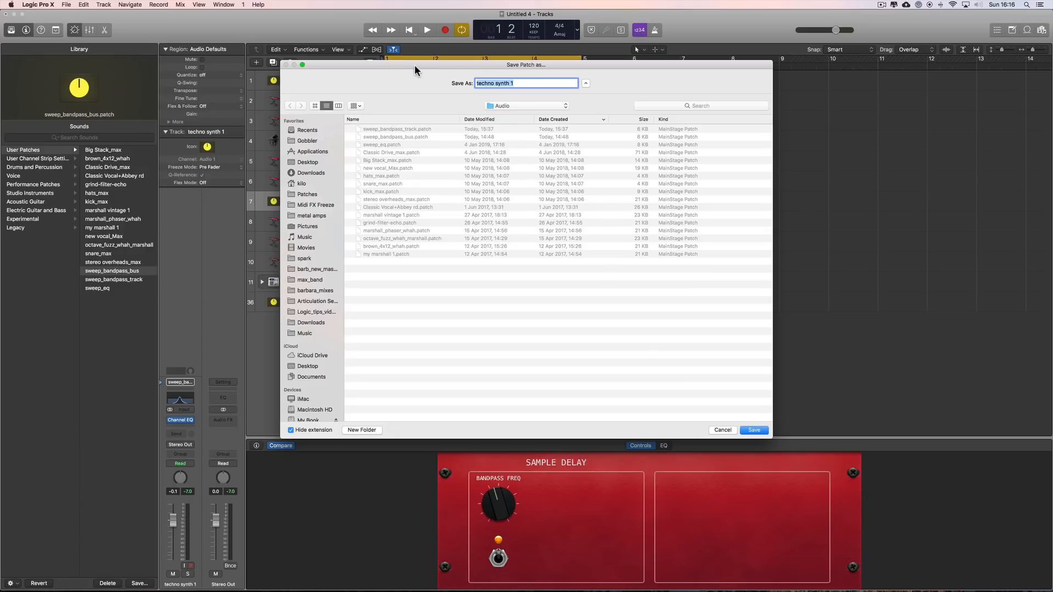
{"action": "left_click_drag", "start_coordinate": [420, 65], "coordinate": [452, 112]}
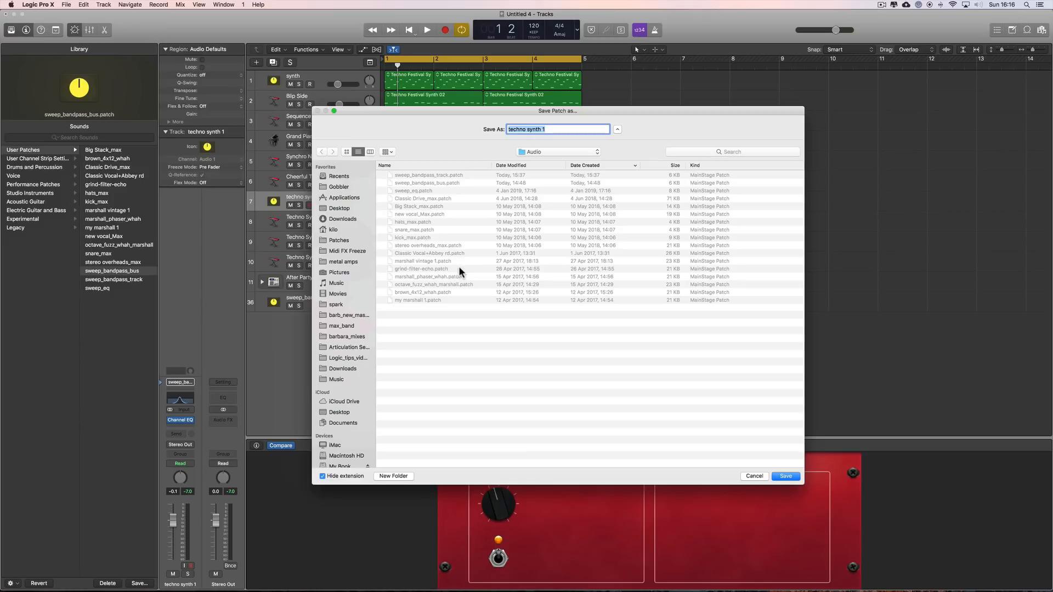
{"action": "left_click", "coordinate": [422, 175]}
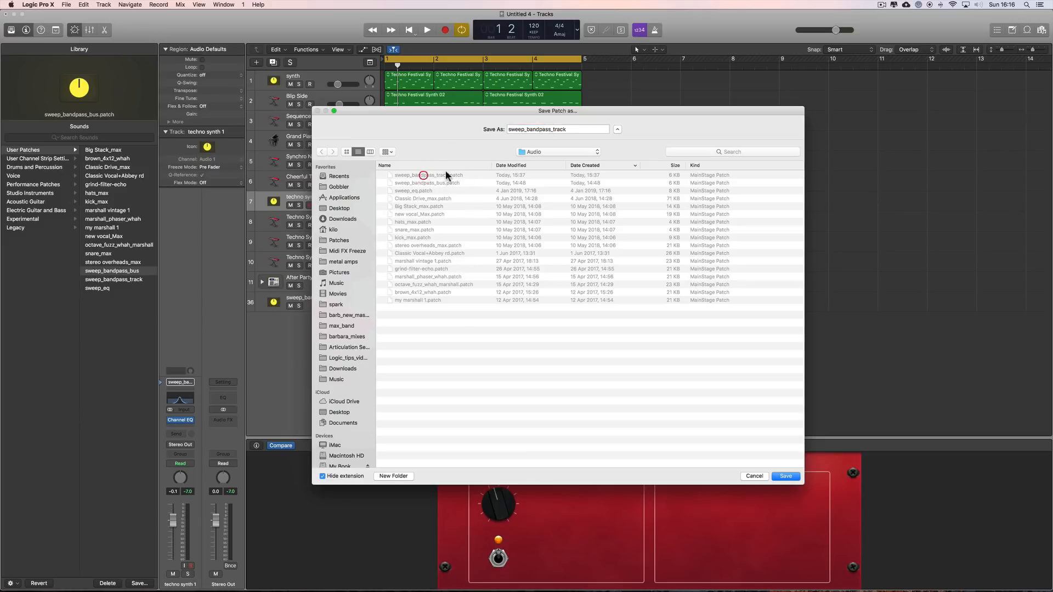
{"action": "left_click", "coordinate": [568, 129]}
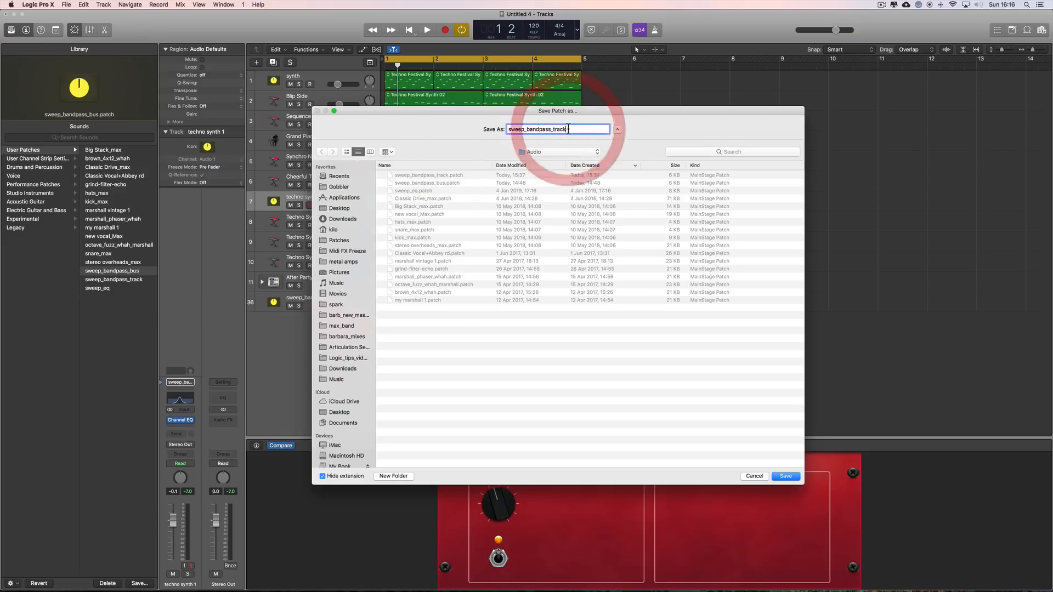
{"action": "left_click", "coordinate": [785, 477]}
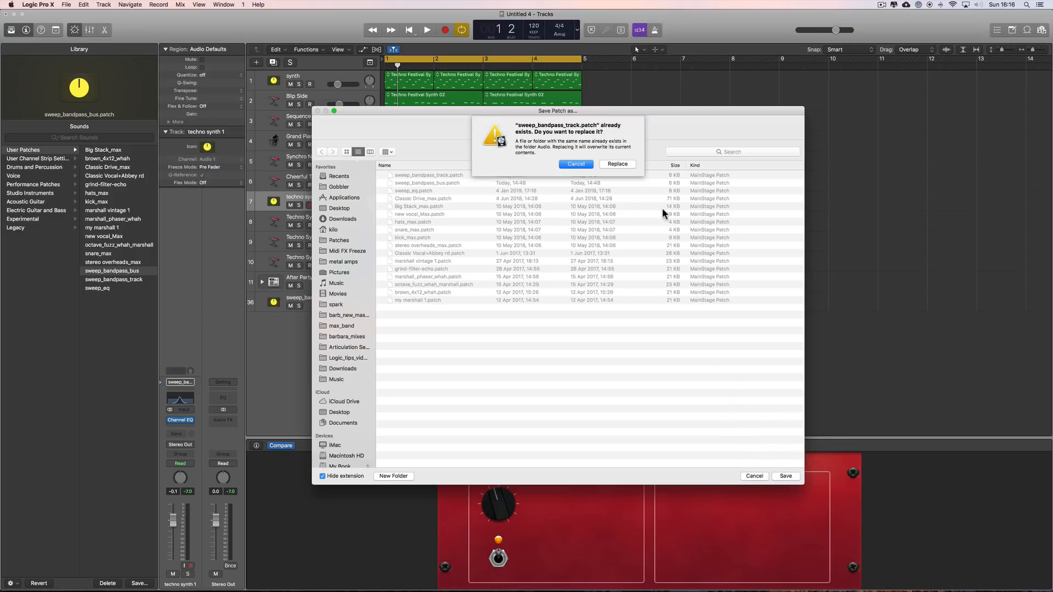
{"action": "left_click", "coordinate": [625, 166]}
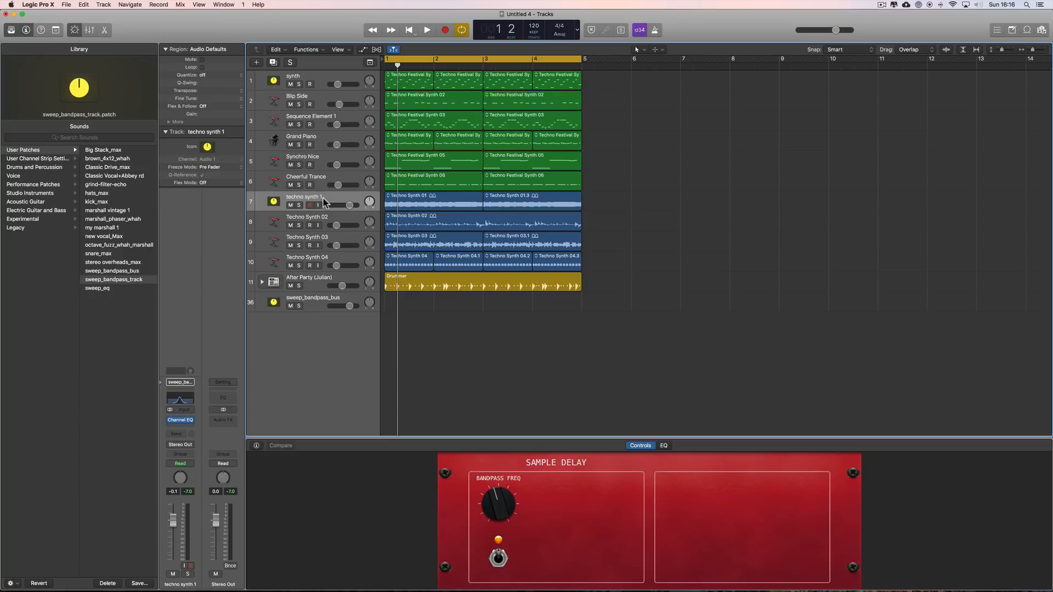
Undo the pasted channel strip setting on techno synth 1 in the mixer and set its fader to -2.6 dB
{"action": "left_click", "coordinate": [90, 30]}
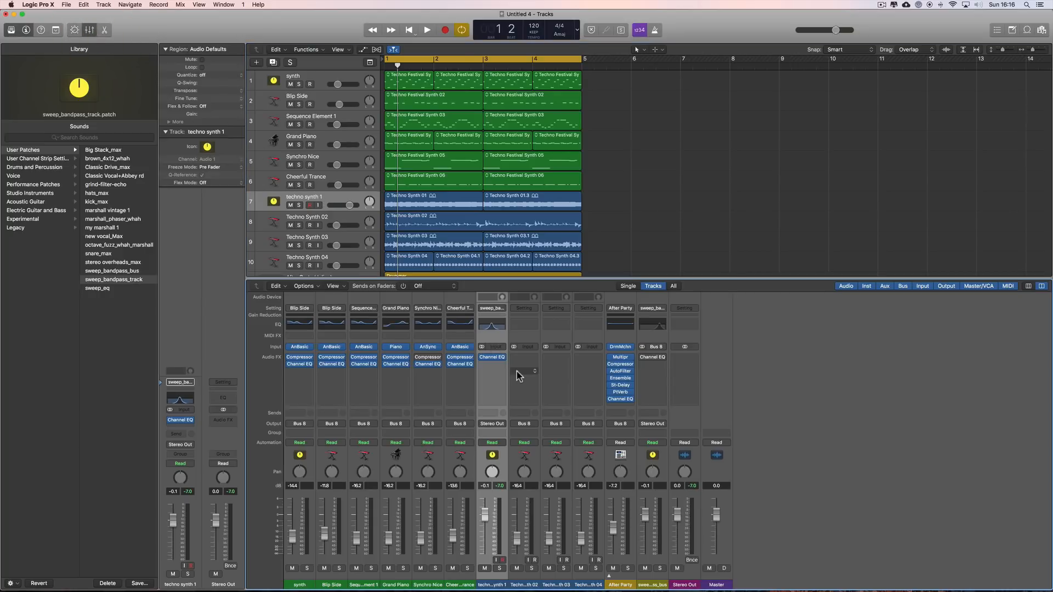
{"action": "key", "text": "ctrl+s"}
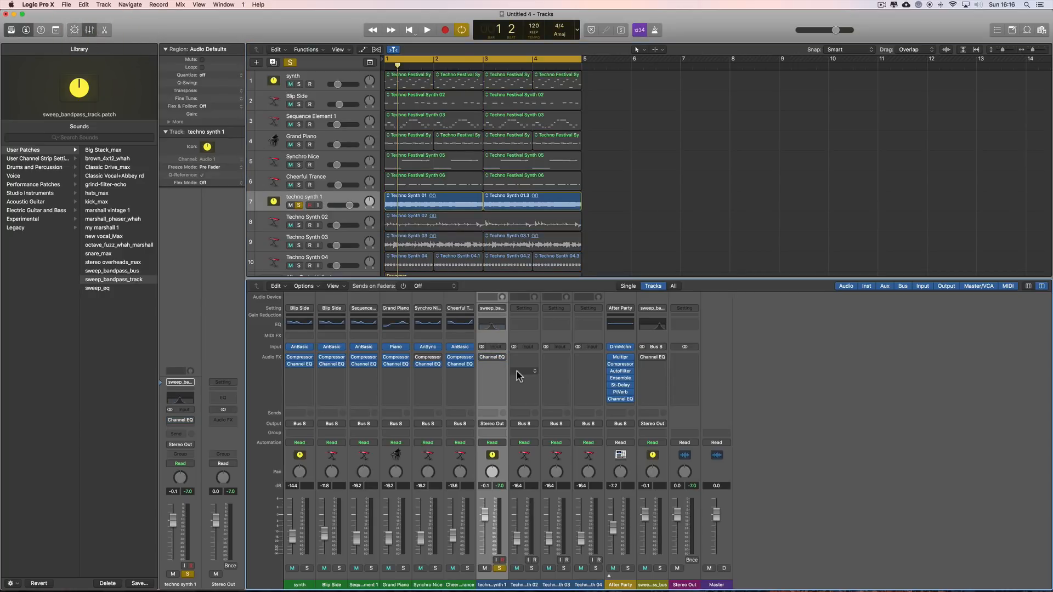
{"action": "key", "text": "super+z"}
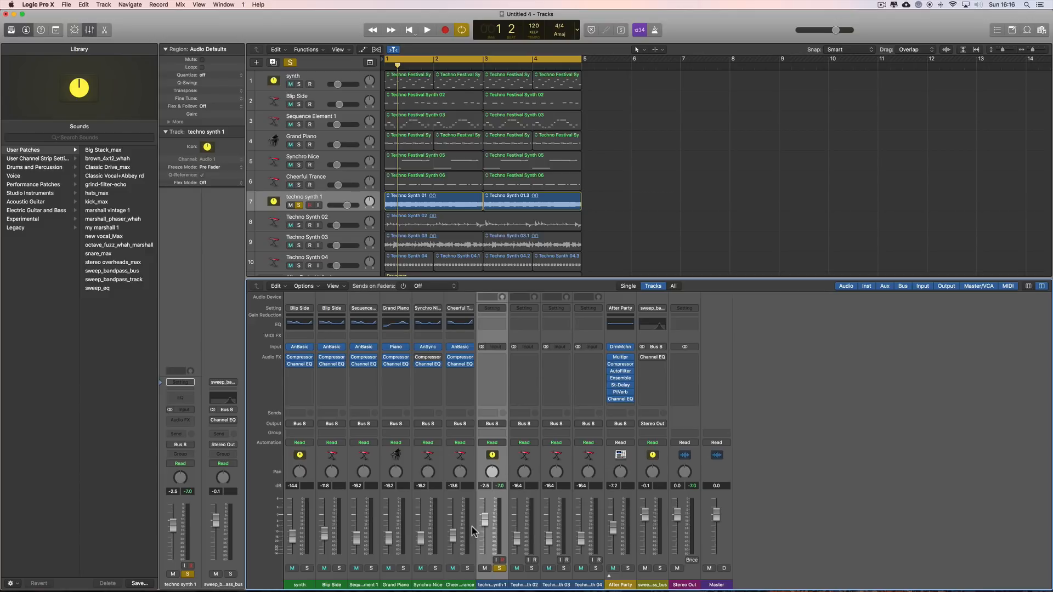
{"action": "left_click", "coordinate": [484, 523]}
{"action": "left_click", "coordinate": [300, 205]}
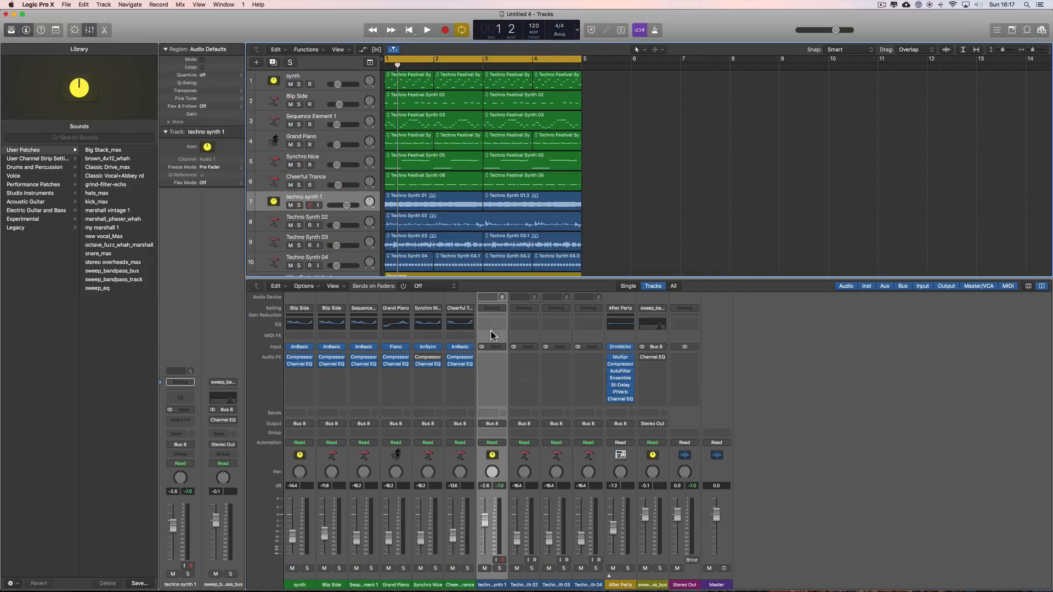
Solo techno synth 1 and play it briefly without the band-pass effect
{"action": "left_click", "coordinate": [298, 205]}
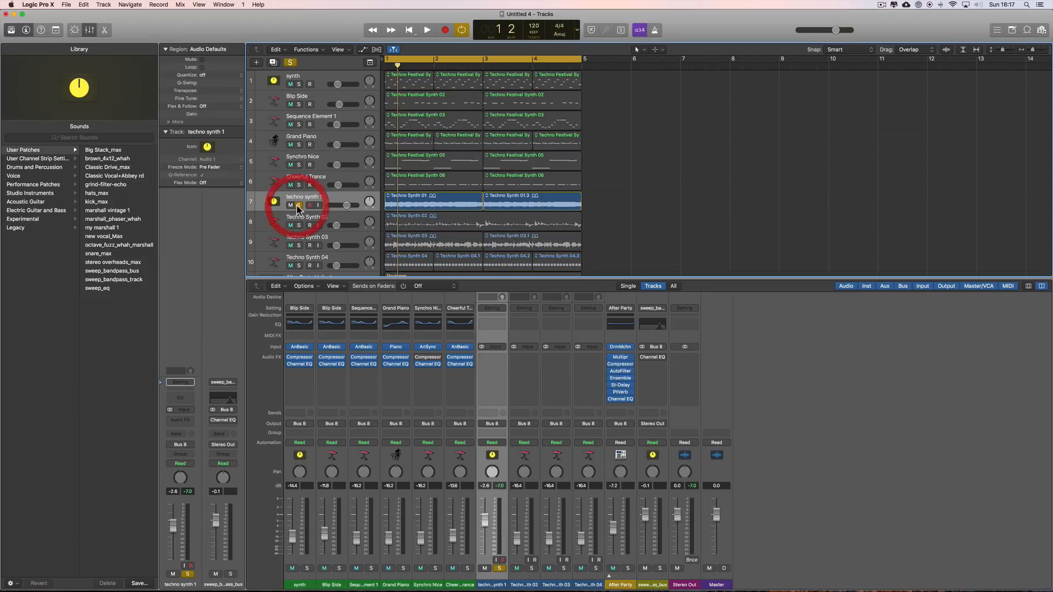
{"action": "key", "text": "space"}
{"action": "key", "text": "space"}
{"action": "scroll", "coordinate": [334, 204], "scroll_direction": "right", "scroll_amount": 1}
{"action": "left_click", "coordinate": [342, 202]}
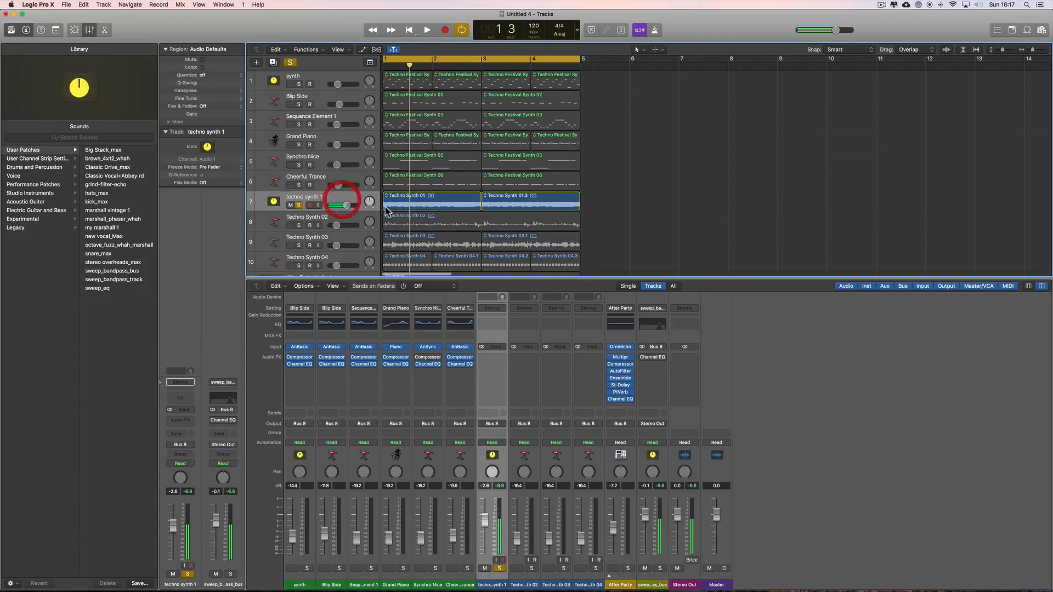
Load the user patch sweep_bandpass_track onto techno synth 1 and show its Smart Controls
{"action": "left_click", "coordinate": [34, 151]}
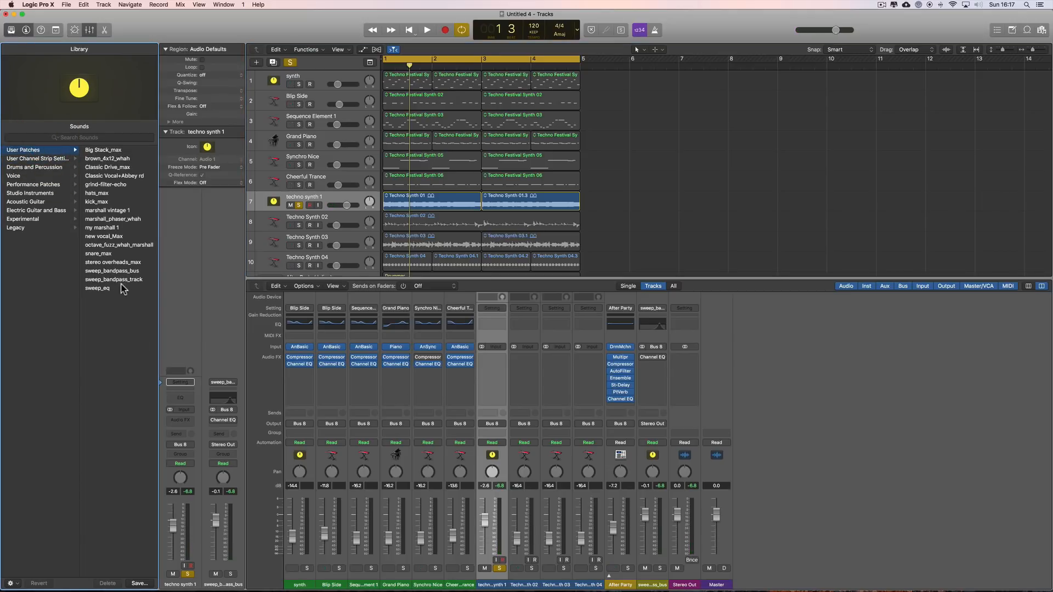
{"action": "left_click", "coordinate": [121, 280]}
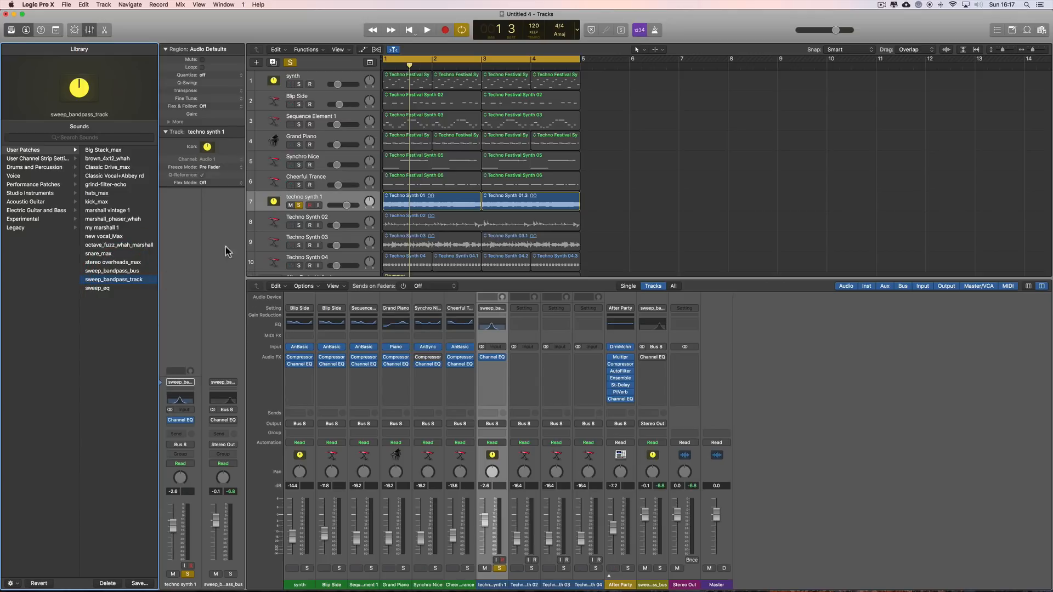
{"action": "key", "text": "b"}
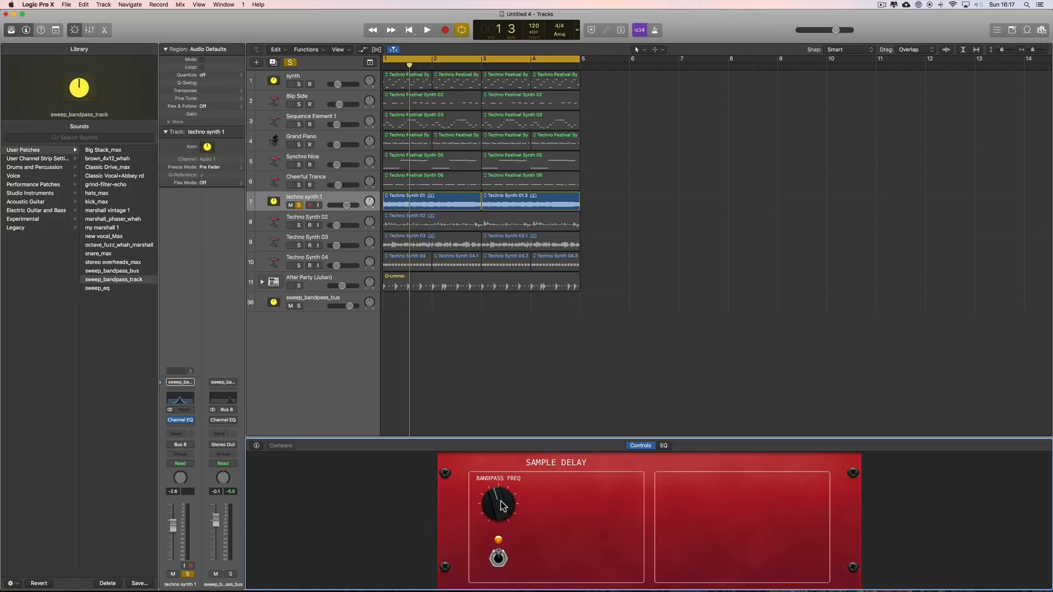
Sweep the Bandpass Freq knob on techno synth 1 during playback, leaving it at a lower frequency
{"action": "key", "text": "space"}
{"action": "mouse_move", "coordinate": [499, 505]}
{"action": "left_mouse_down"}
{"action": "mouse_move", "coordinate": [502, 514]}
{"action": "mouse_move", "coordinate": [503, 491]}
{"action": "mouse_move", "coordinate": [506, 516]}
{"action": "left_mouse_up"}
{"action": "key", "text": "space"}
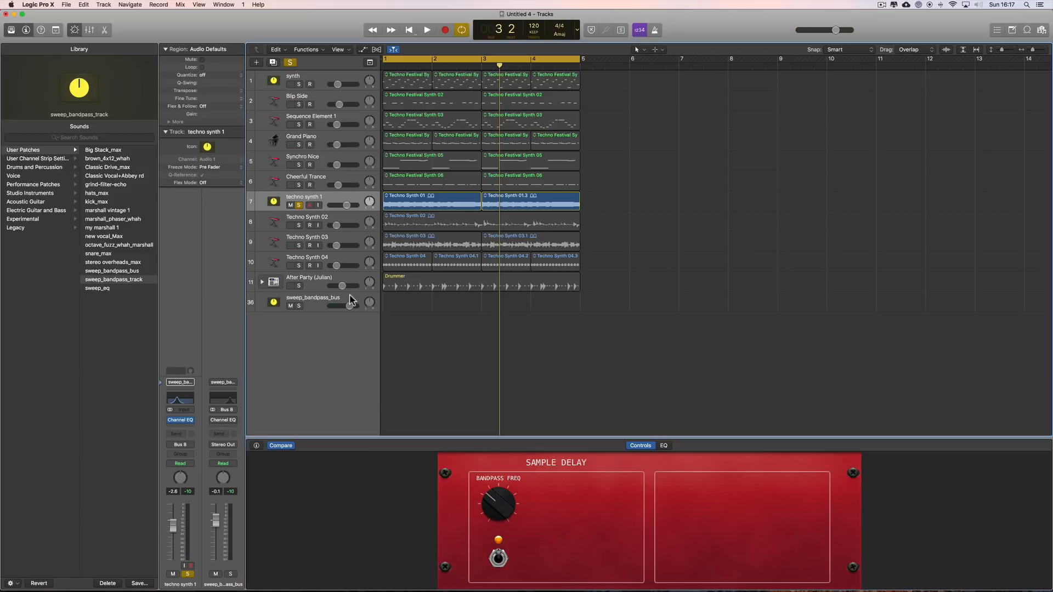
Switch between the sweep_bandpass_bus and techno synth 1 tracks to compare their Smart Controls
{"action": "left_click", "coordinate": [331, 301]}
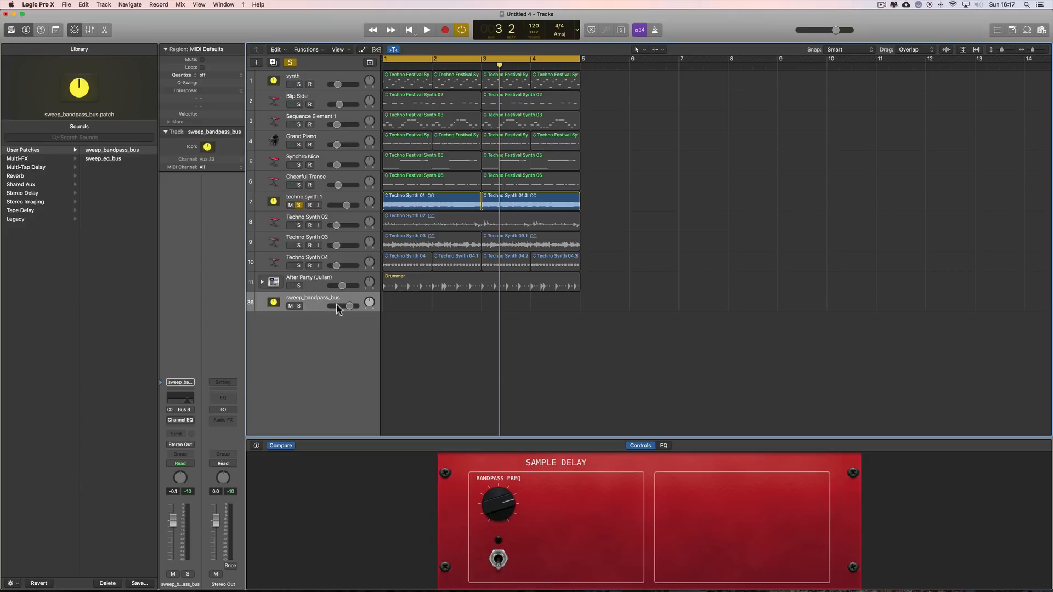
{"action": "left_click", "coordinate": [339, 198]}
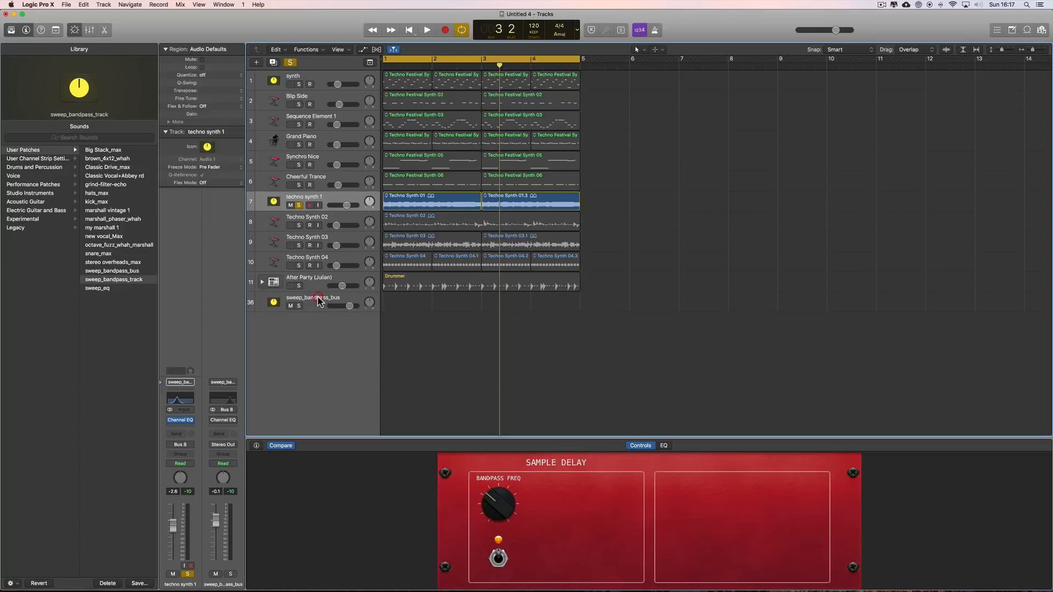
{"action": "left_click", "coordinate": [318, 300]}
{"action": "left_click", "coordinate": [321, 198]}
{"action": "left_click", "coordinate": [321, 303]}
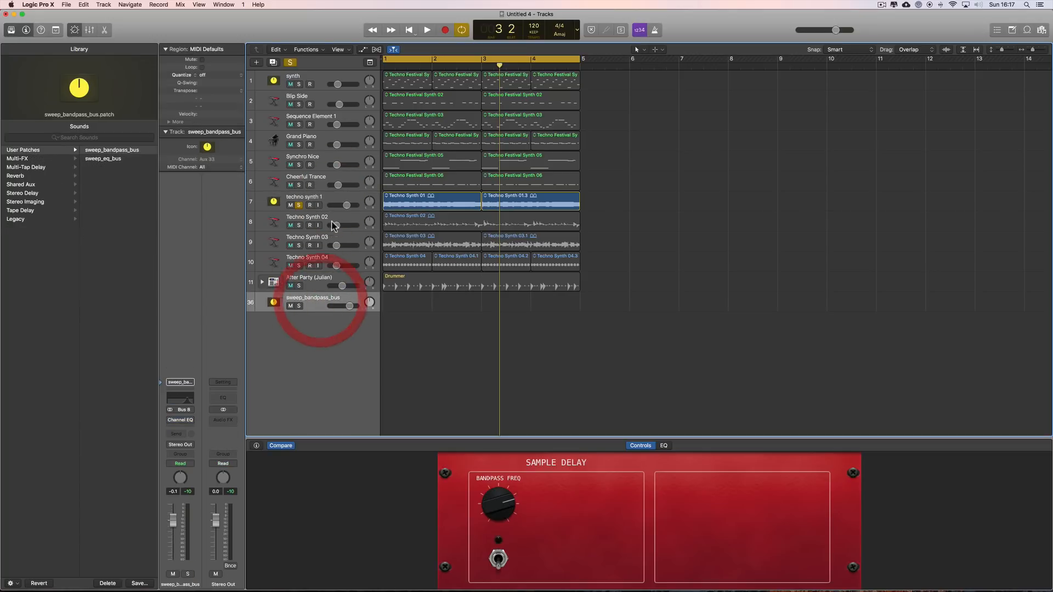
{"action": "left_click", "coordinate": [330, 199]}
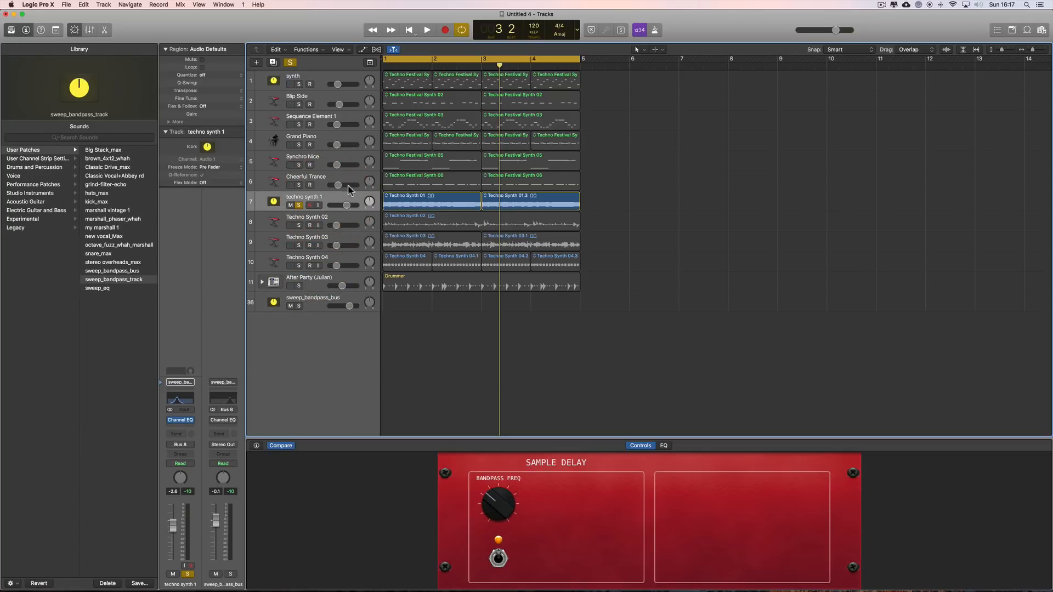
Copy the channel strip setting from the techno synth 1 channel in the mixer
{"action": "left_click", "coordinate": [317, 74]}
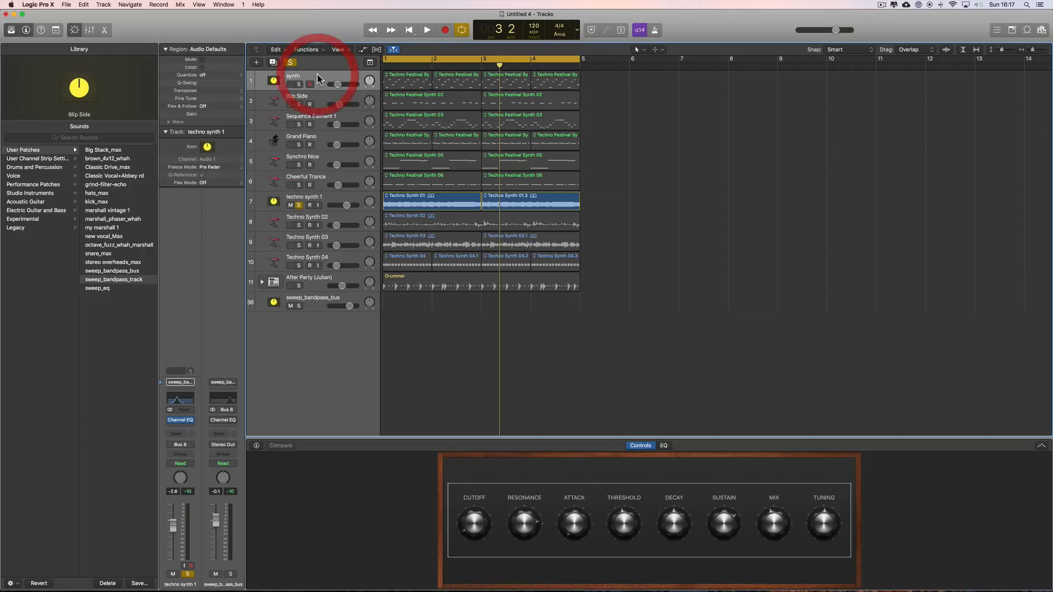
{"action": "left_click", "coordinate": [89, 30]}
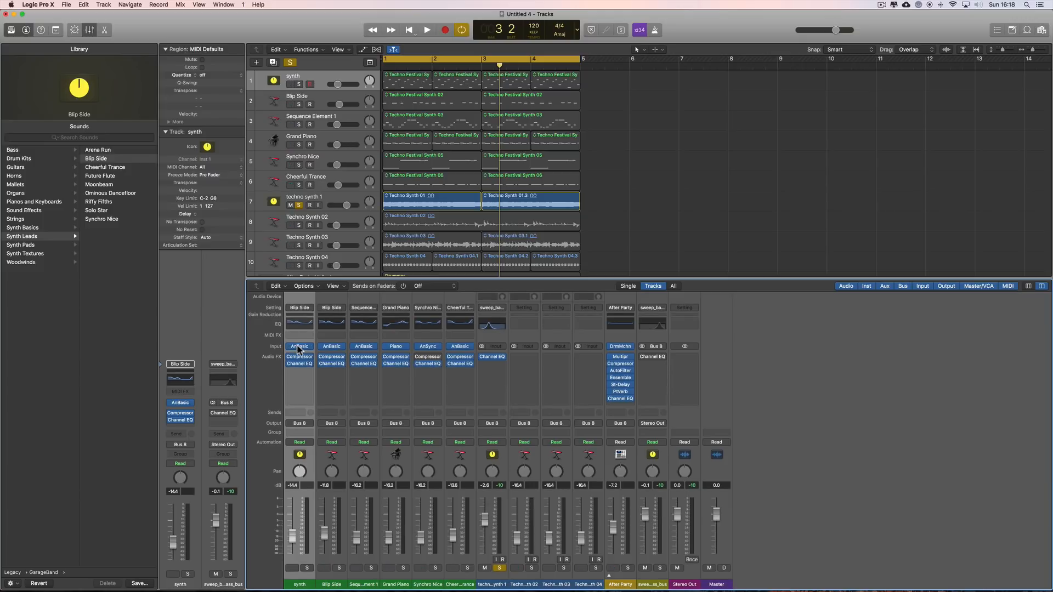
{"action": "left_click", "coordinate": [500, 309]}
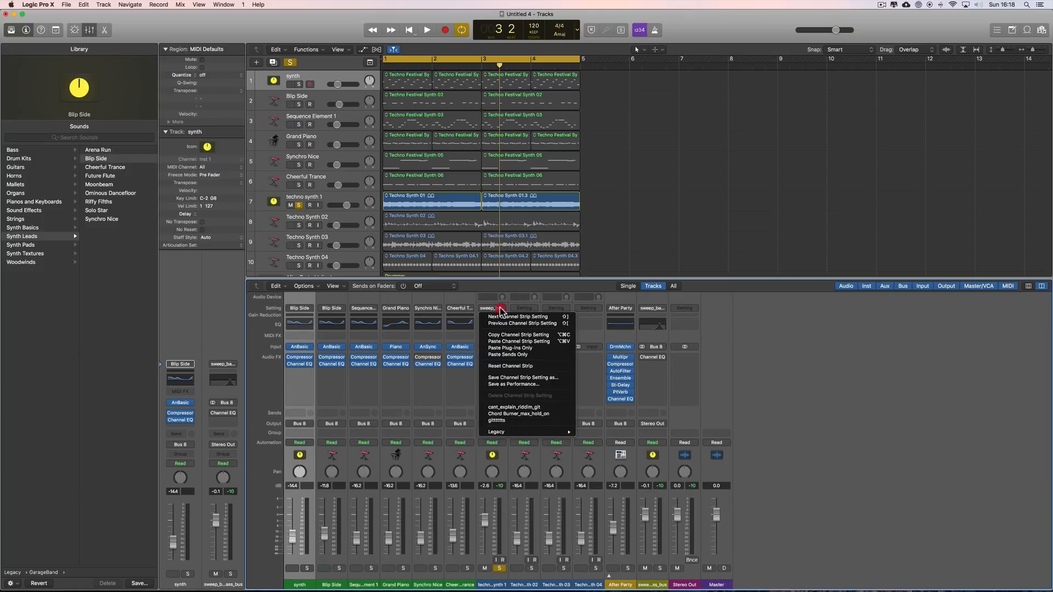
{"action": "left_click", "coordinate": [521, 335]}
{"action": "left_click", "coordinate": [494, 497]}
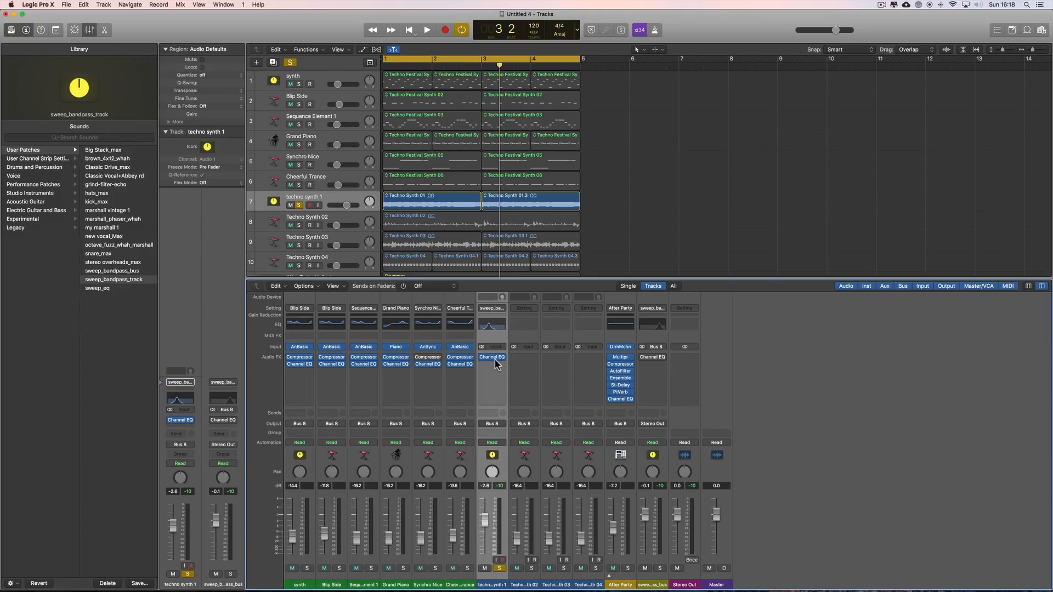
{"action": "left_click", "coordinate": [493, 309]}
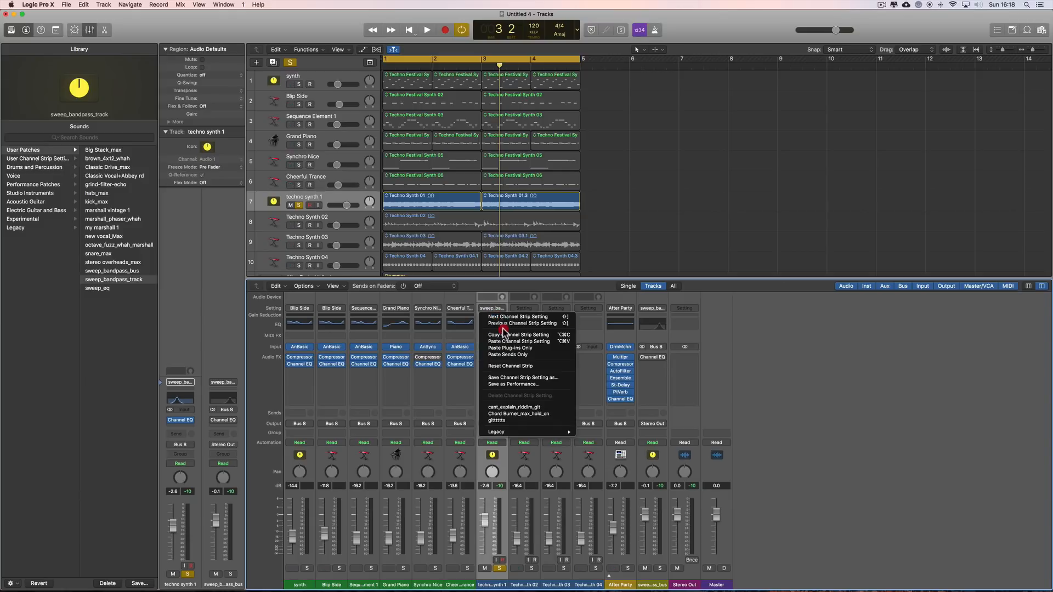
{"action": "left_click", "coordinate": [518, 342]}
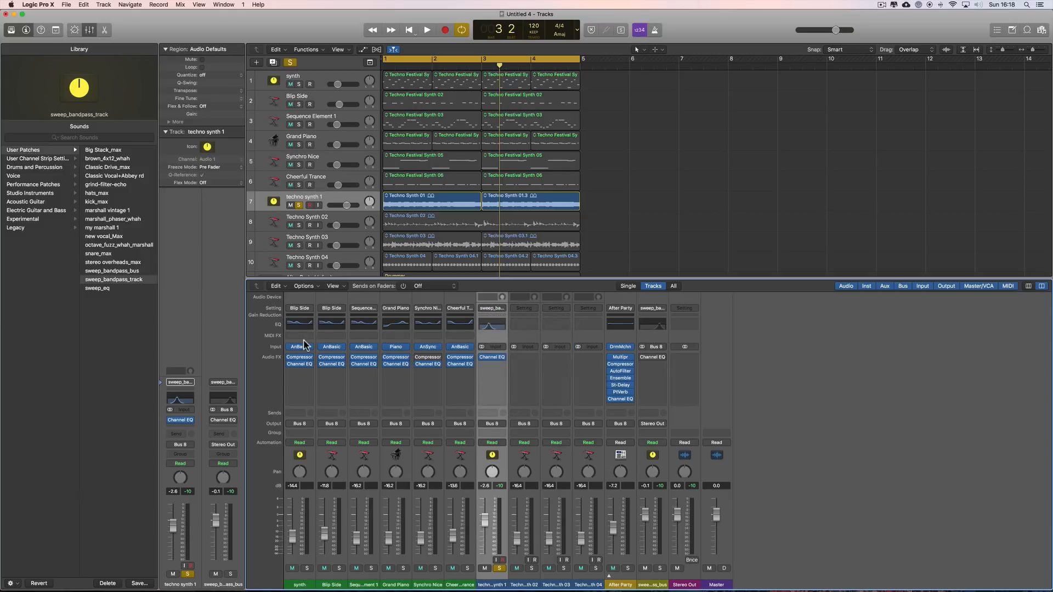
Paste the copied channel strip setting onto the synth channel, replacing its Blip Side setting
{"action": "left_click", "coordinate": [311, 461]}
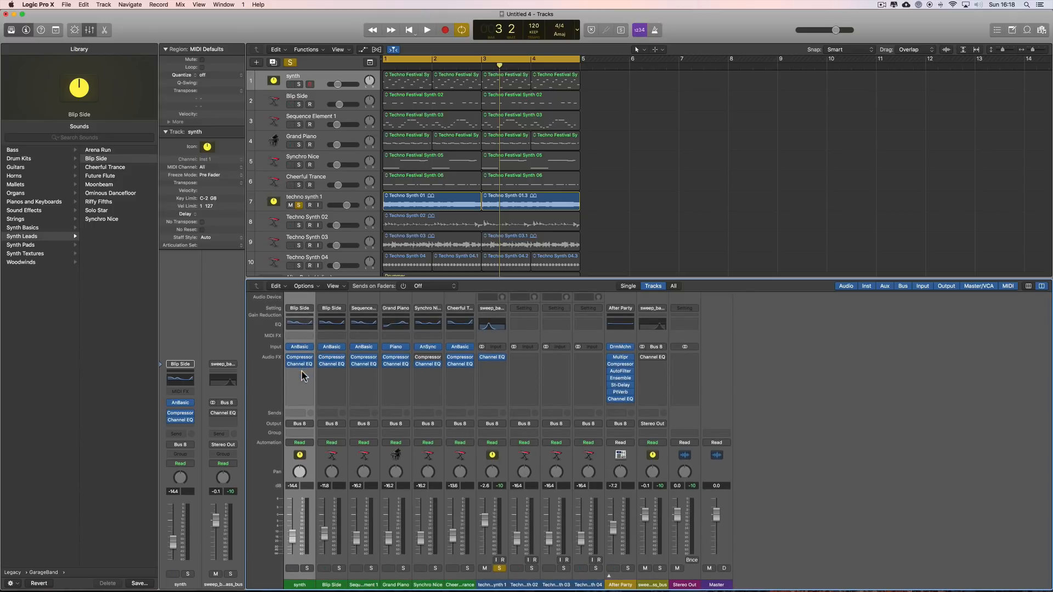
{"action": "left_click", "coordinate": [300, 308]}
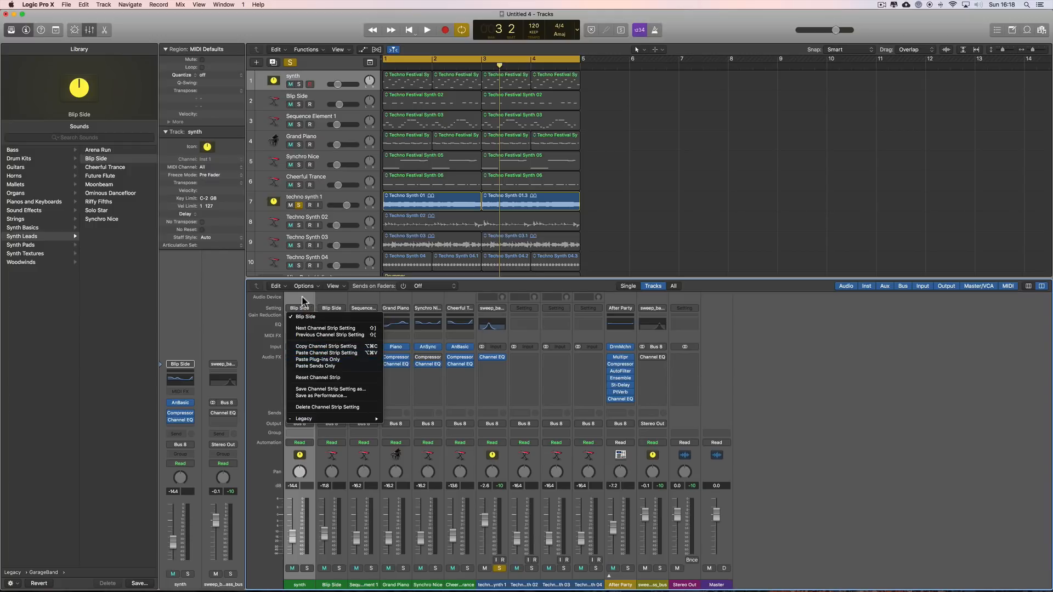
{"action": "left_click", "coordinate": [298, 301]}
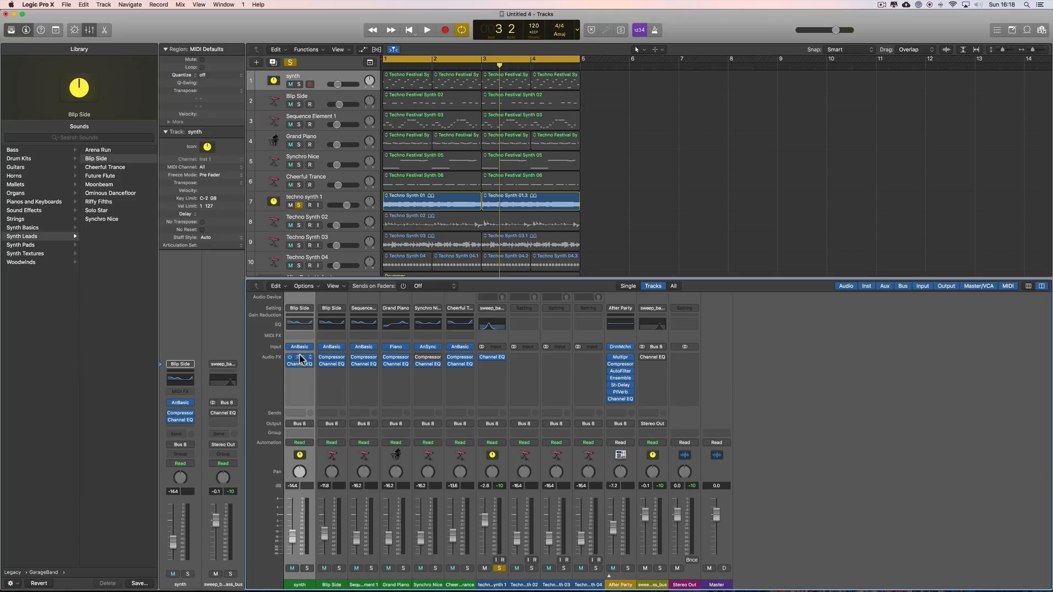
{"action": "left_click", "coordinate": [308, 309]}
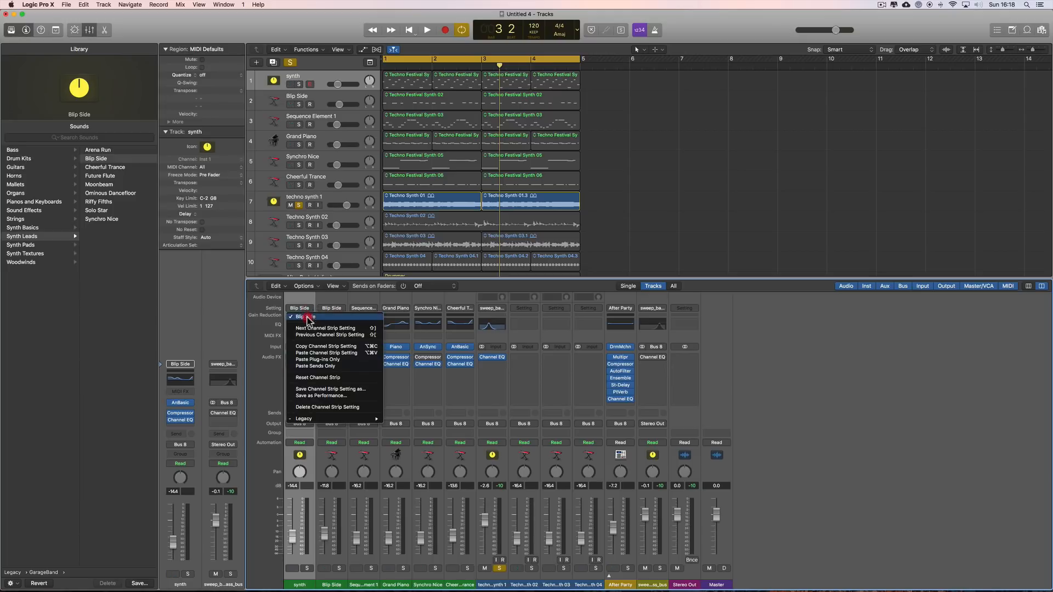
{"action": "left_click", "coordinate": [314, 354]}
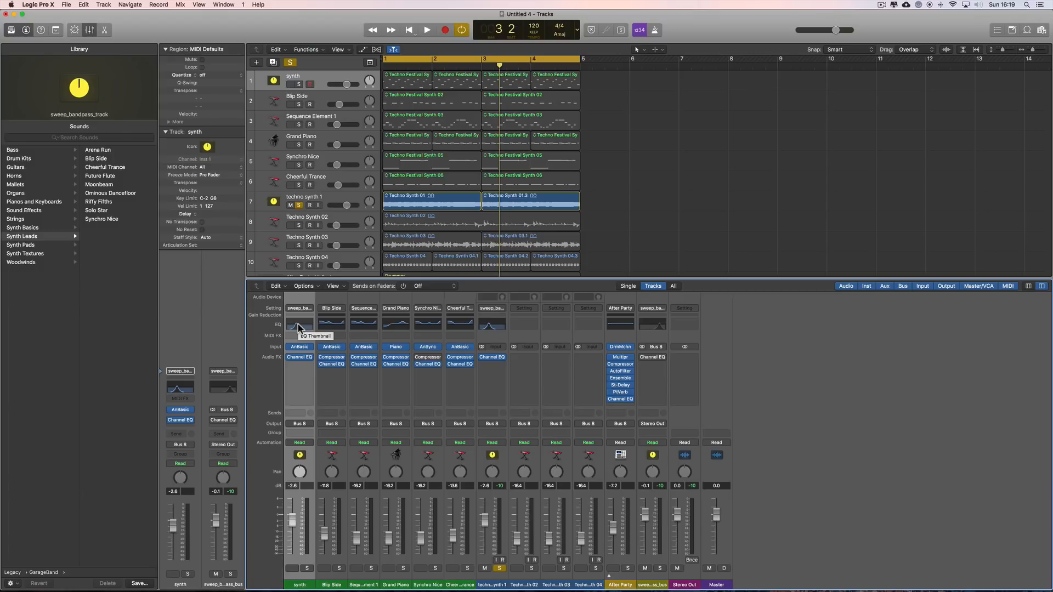
Turn the synth track's Bandpass Freq knob and inspect its parameter mapping in the Smart Controls
{"action": "left_click", "coordinate": [75, 30]}
{"action": "left_click_drag", "start_coordinate": [500, 508], "coordinate": [500, 514]}
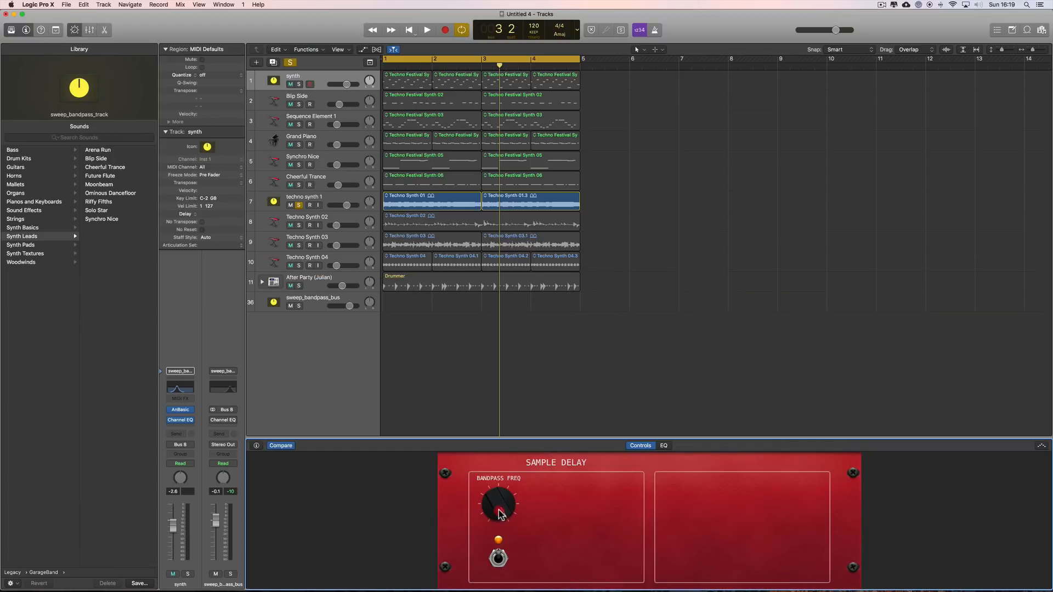
{"action": "left_click", "coordinate": [257, 446]}
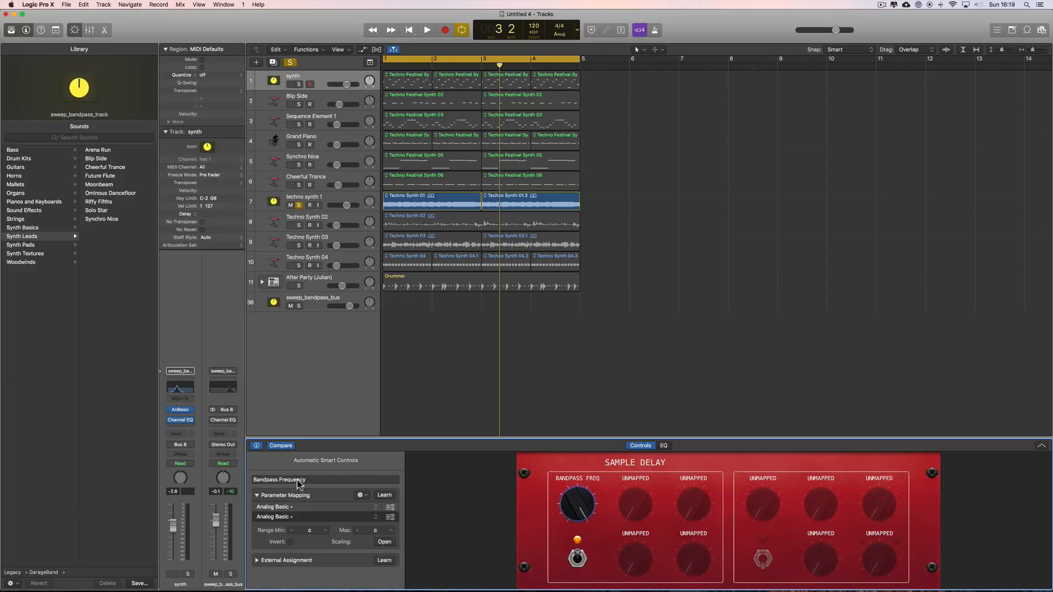
{"action": "left_click", "coordinate": [257, 445]}
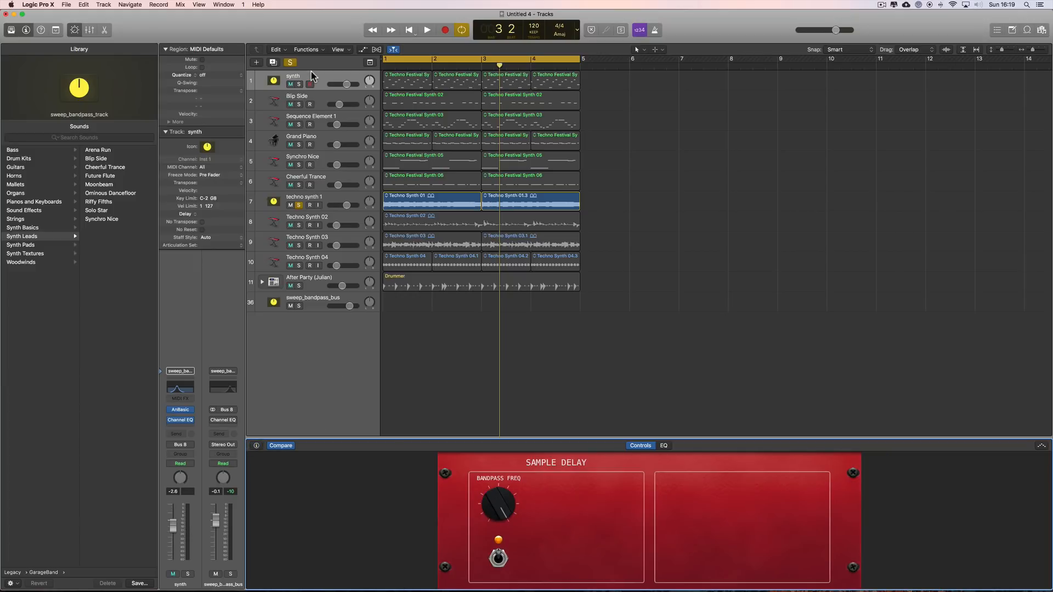
{"action": "left_click", "coordinate": [90, 30]}
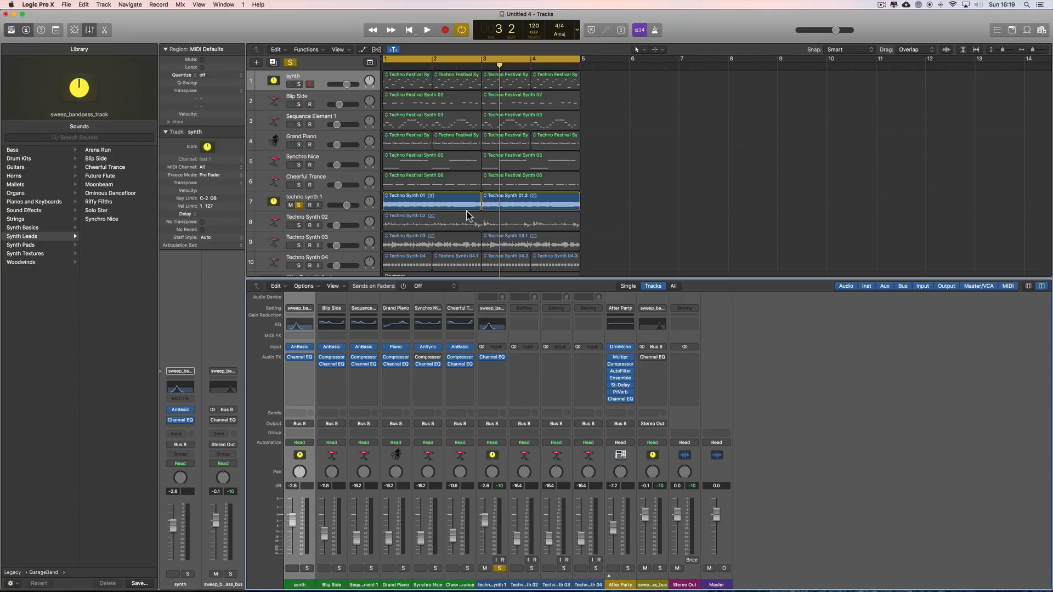
Turn off the solo on techno synth 1 and undo the channel strip setting paste on the synth channel
{"action": "key", "text": "s"}
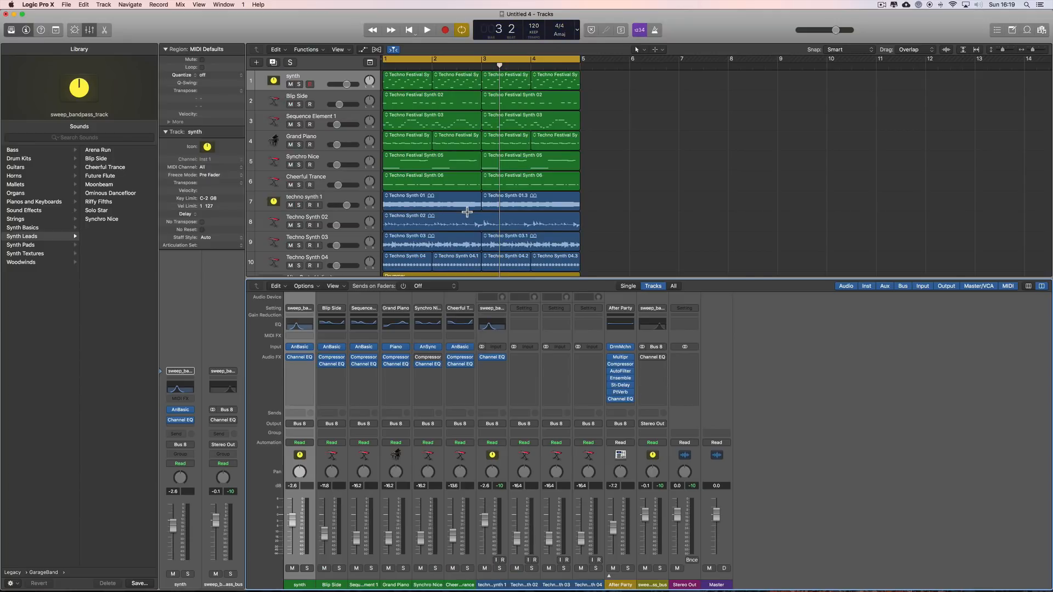
{"action": "key", "text": "super+z"}
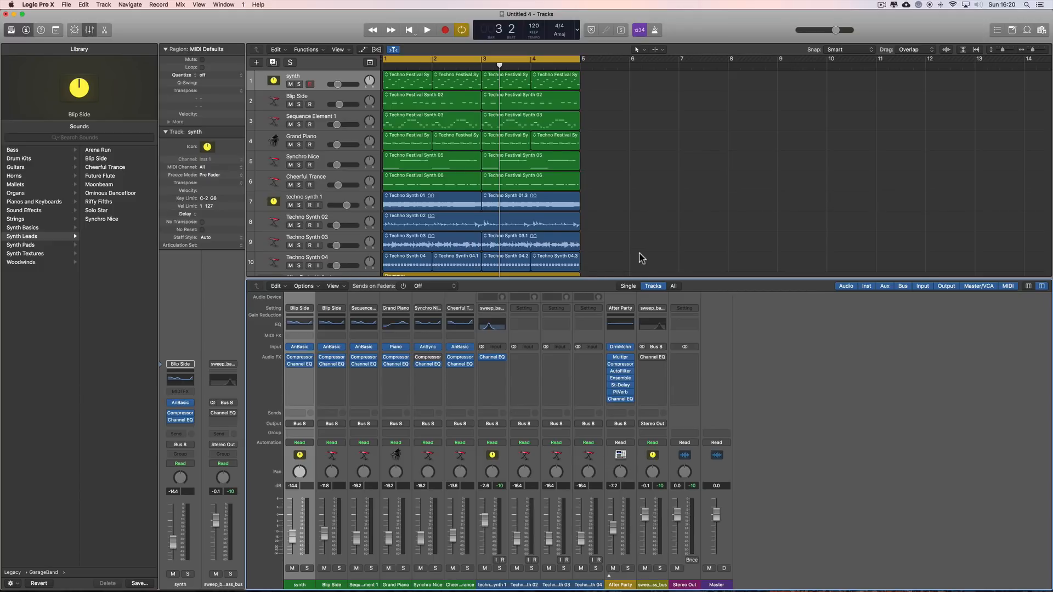
Delete the sweep_bandpass_bus track and its auxiliary channel strip despite the active bus routing
{"action": "scroll", "coordinate": [642, 258], "scroll_direction": "down", "scroll_amount": 5}
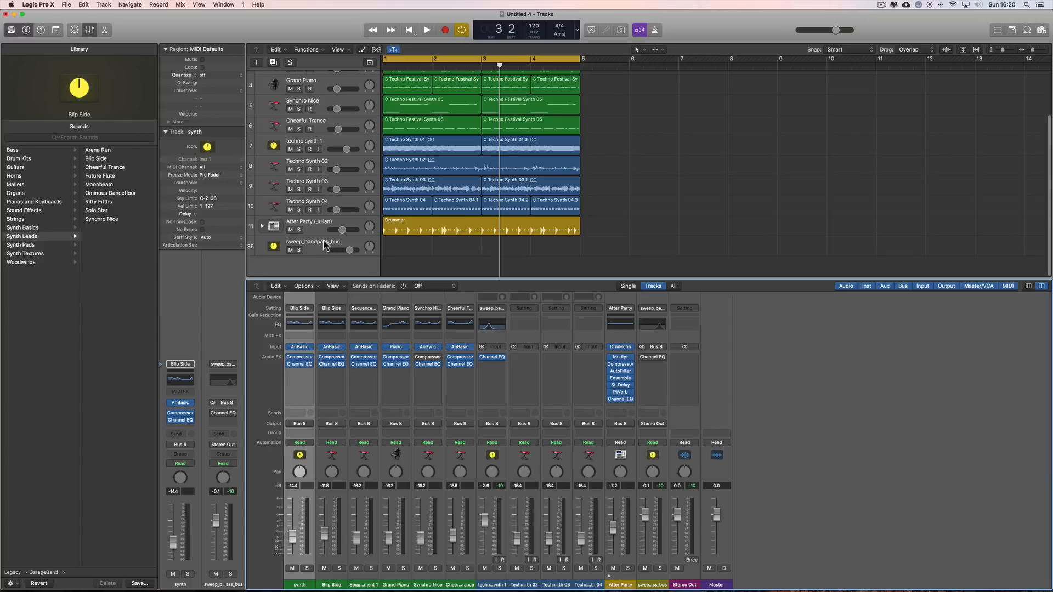
{"action": "left_click", "coordinate": [324, 244]}
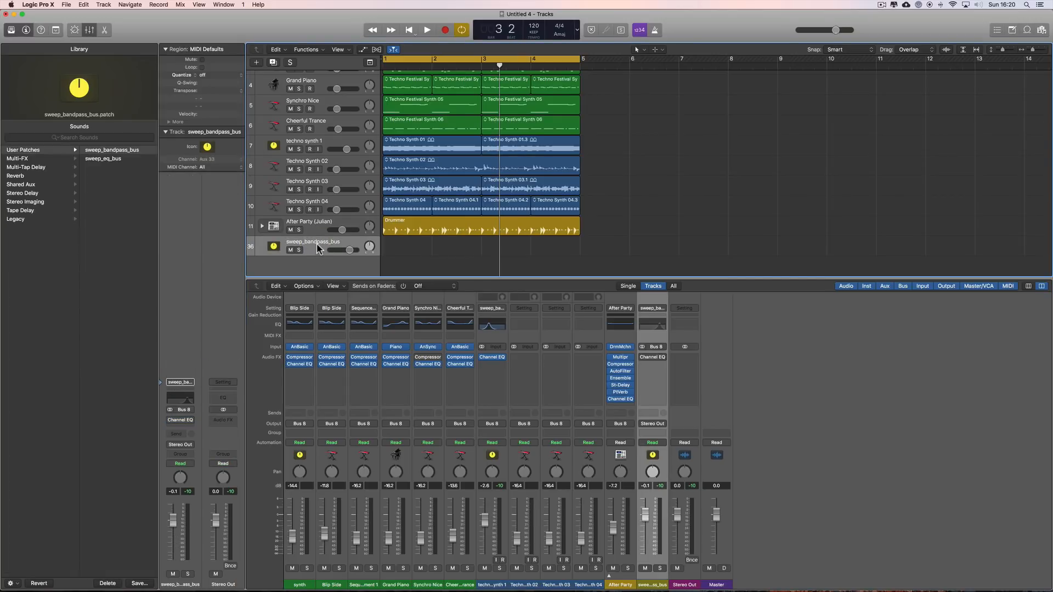
{"action": "left_click", "coordinate": [620, 408]}
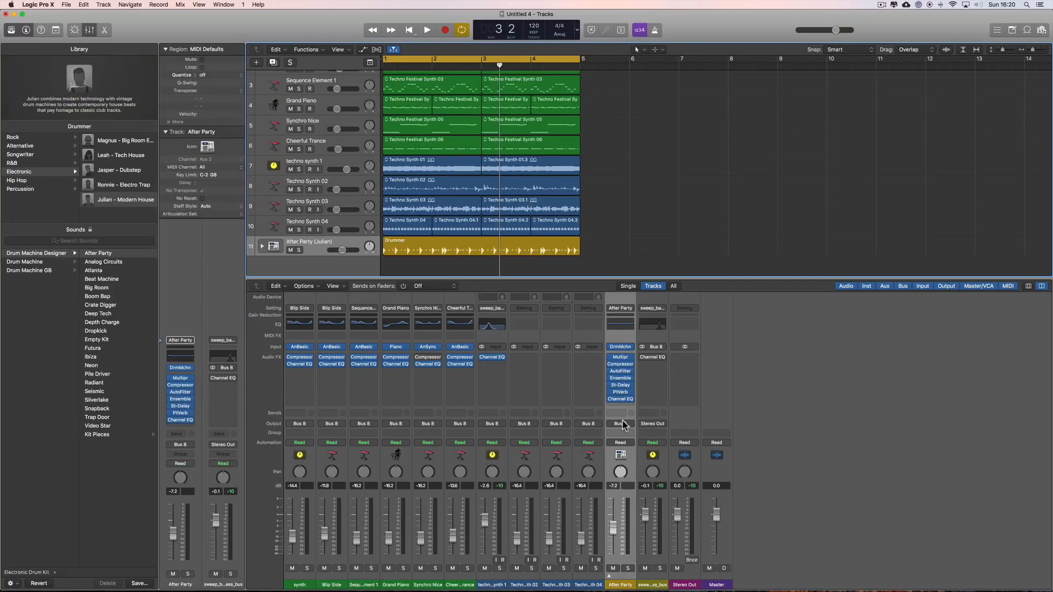
{"action": "left_click", "coordinate": [666, 473]}
{"action": "right_click", "coordinate": [665, 470]}
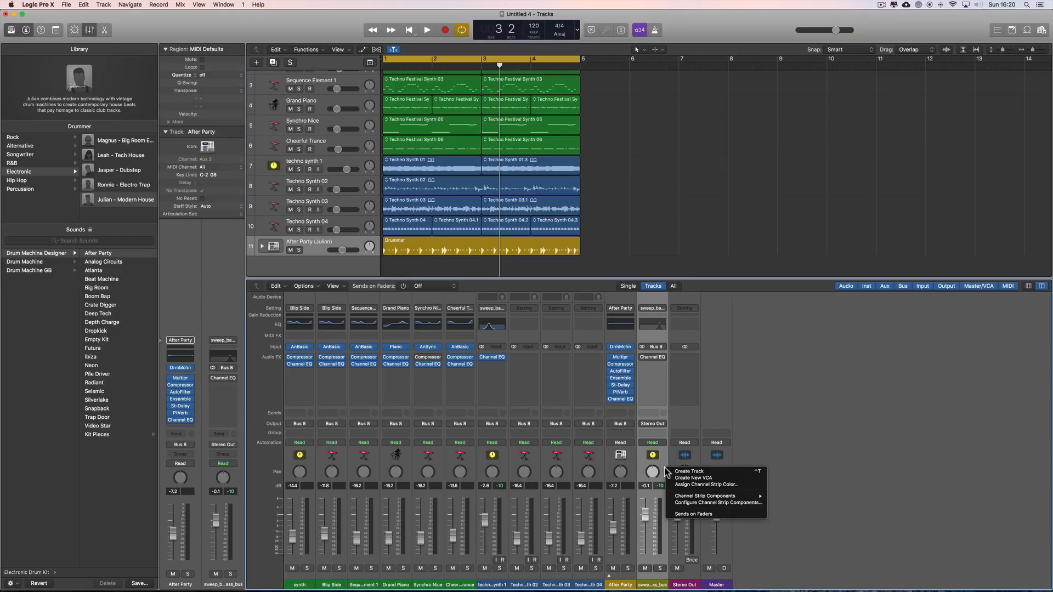
{"action": "left_click", "coordinate": [663, 468]}
{"action": "key", "text": "Delete"}
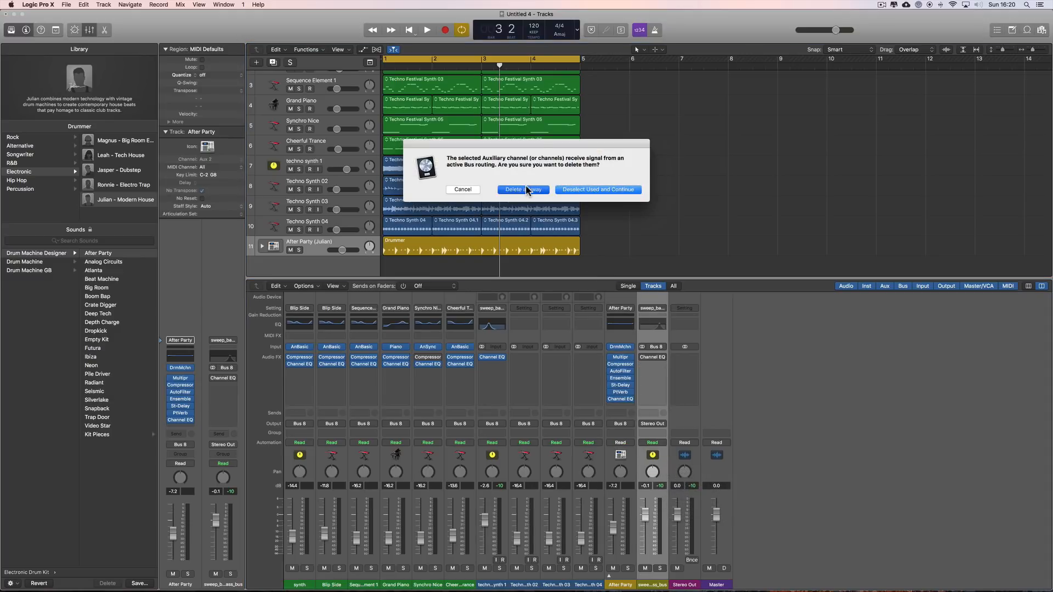
{"action": "left_click", "coordinate": [525, 189]}
Route the outputs of all track channels, from synth through After Party, to Stereo Output
{"action": "left_click", "coordinate": [303, 559]}
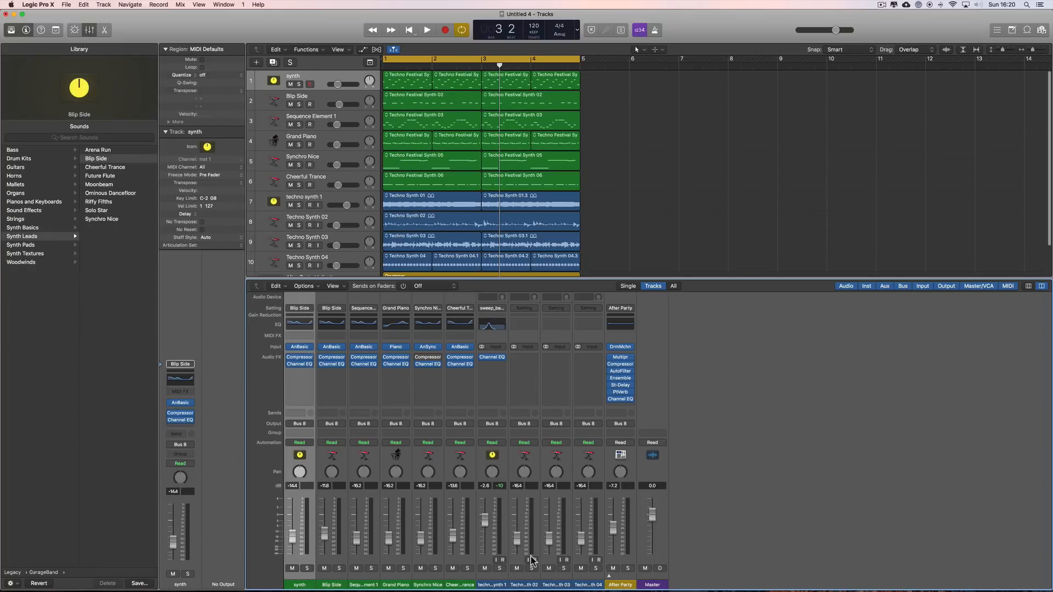
{"action": "left_click", "coordinate": [310, 426]}
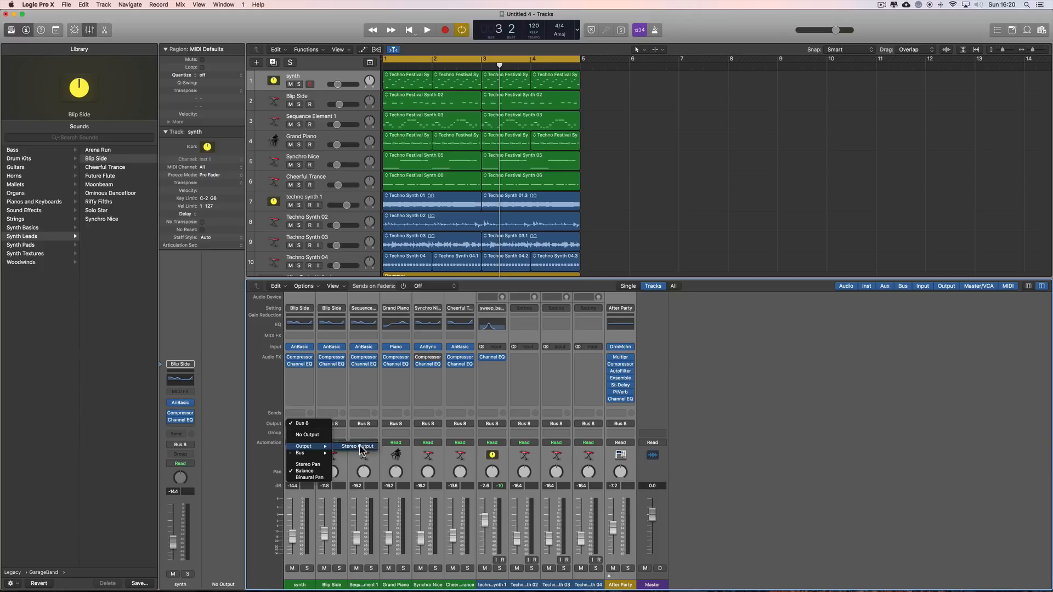
{"action": "left_click", "coordinate": [357, 448]}
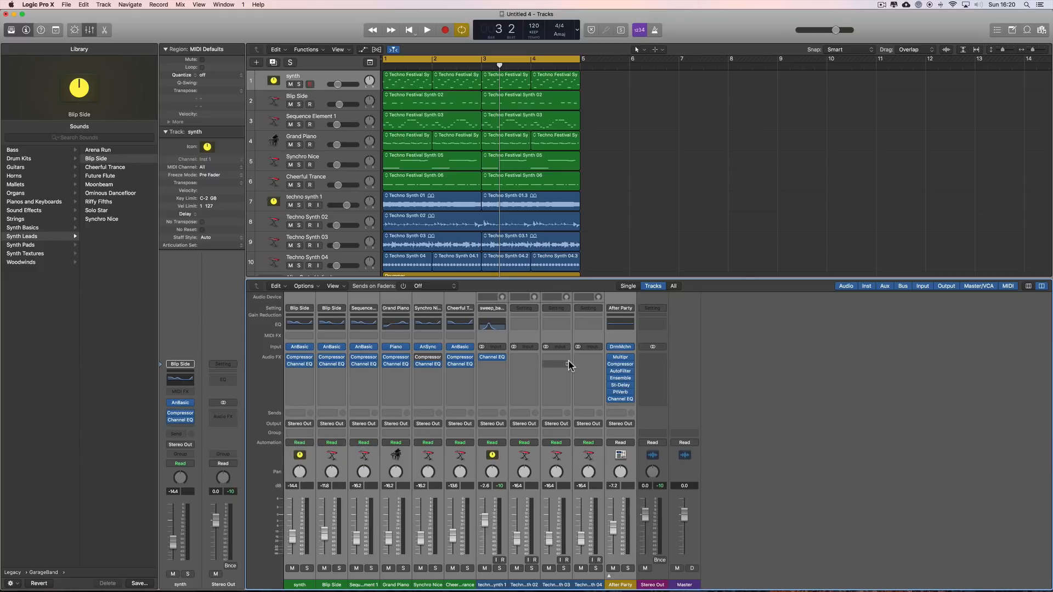
Bypass techno synth 1's Channel EQ, and lower the Stereo Out fader to -1.1 dB and techno synth 1's fader to -13.0 dB
{"action": "left_click", "coordinate": [482, 357]}
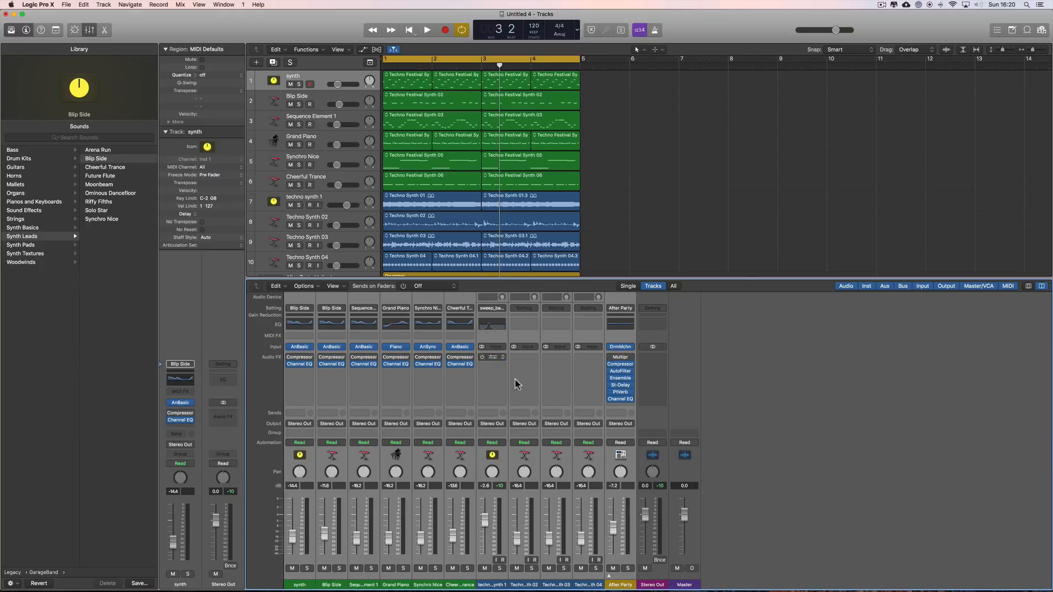
{"action": "left_click", "coordinate": [666, 535]}
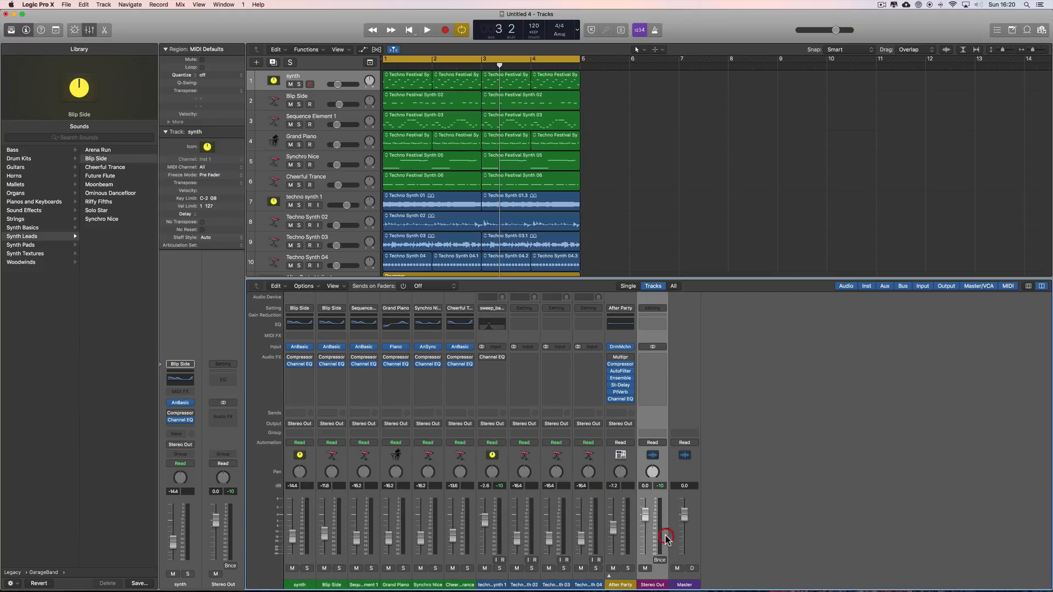
{"action": "key", "text": "space"}
{"action": "mouse_move", "coordinate": [647, 518]}
{"action": "left_mouse_down"}
{"action": "mouse_move", "coordinate": [649, 567]}
{"action": "mouse_move", "coordinate": [646, 517]}
{"action": "left_mouse_up"}
{"action": "key", "text": "space"}
{"action": "left_click_drag", "start_coordinate": [484, 519], "coordinate": [485, 535]}
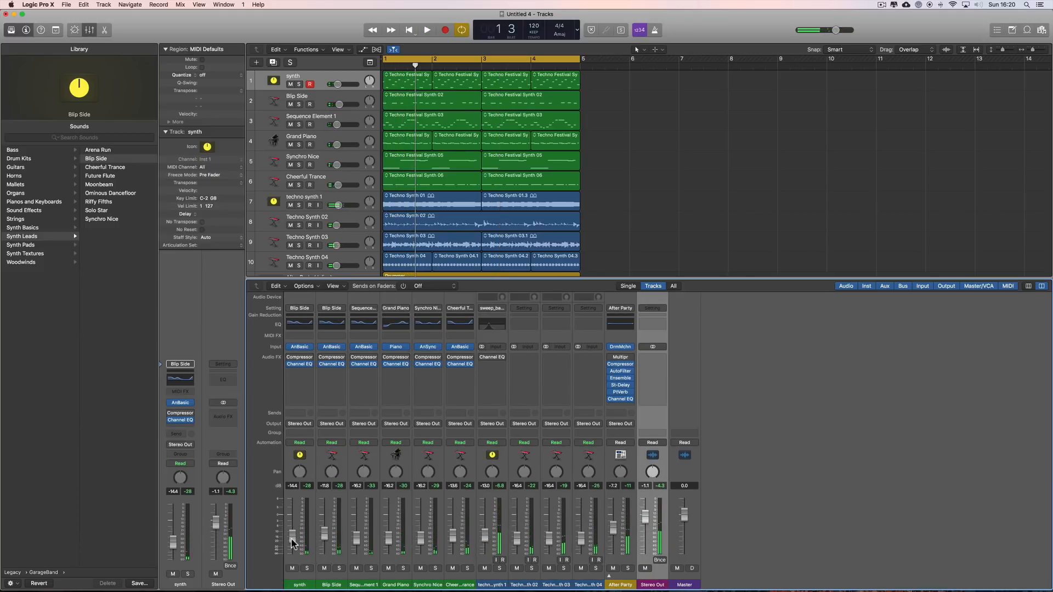
Solo the synth channel and raise its fader to -0.3 dB while checking the level in playback
{"action": "left_click_drag", "start_coordinate": [293, 535], "coordinate": [292, 518]}
{"action": "left_click", "coordinate": [307, 568]}
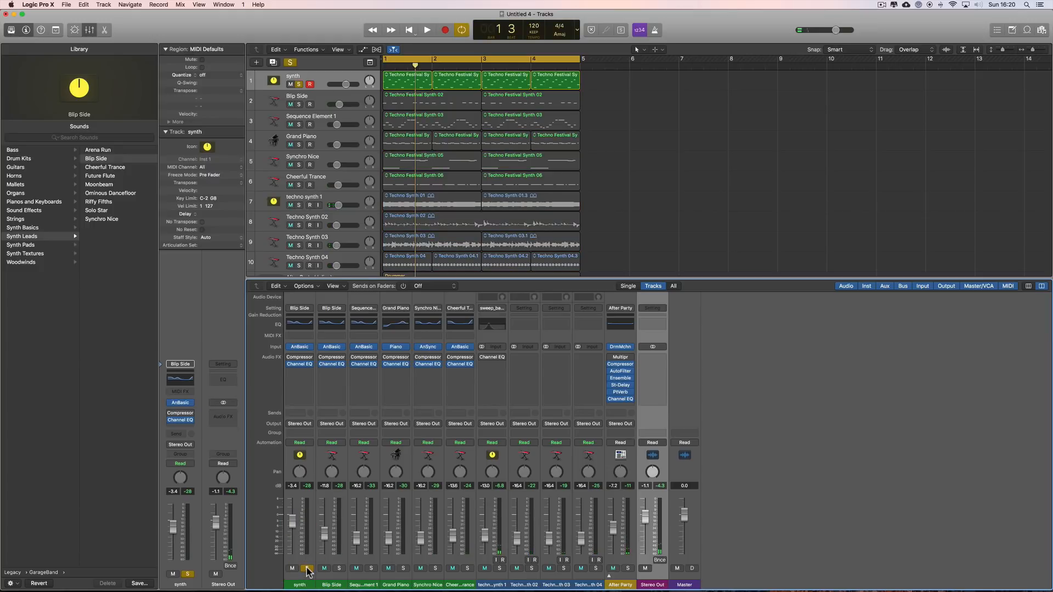
{"action": "key", "text": "space"}
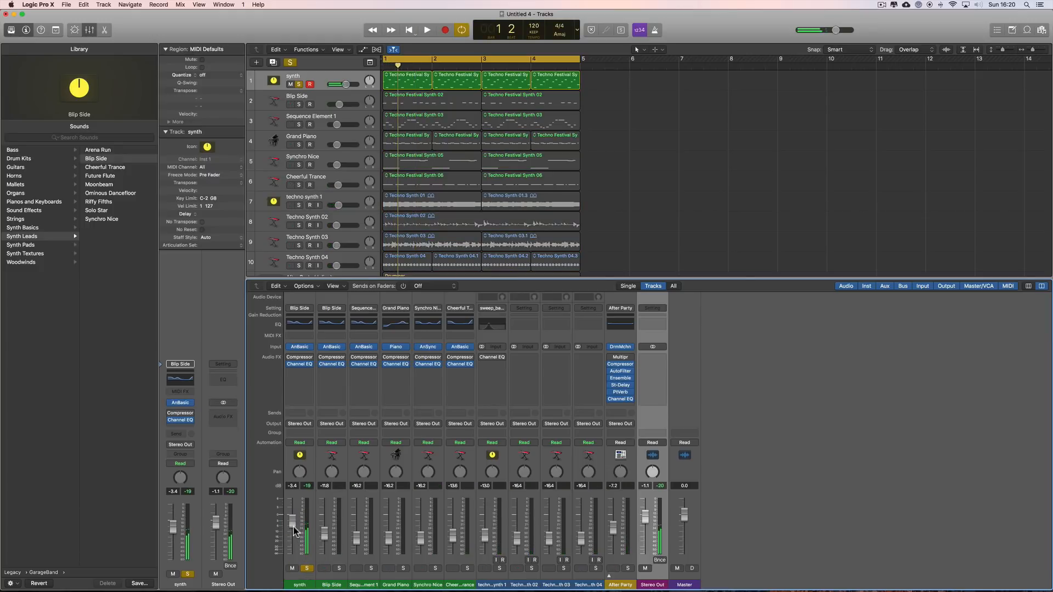
{"action": "left_click_drag", "start_coordinate": [293, 521], "coordinate": [294, 515]}
{"action": "key", "text": "space"}
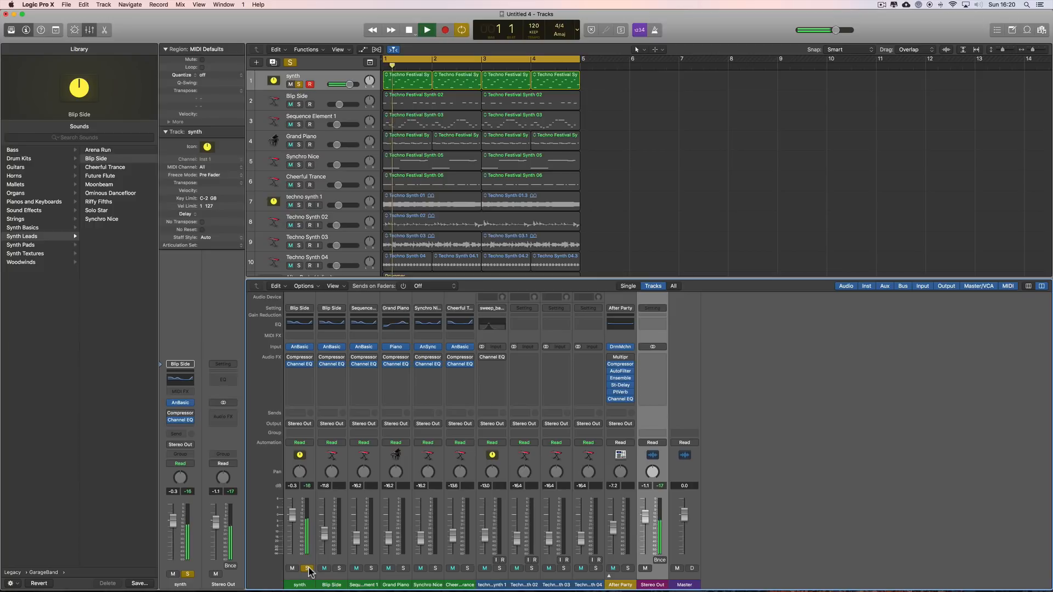
{"action": "key", "text": "space"}
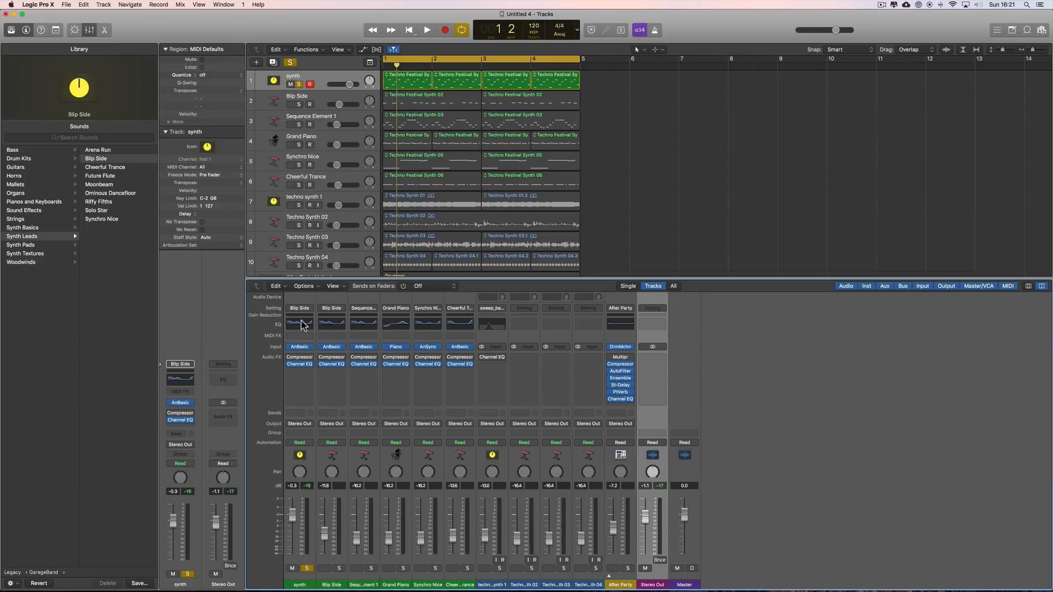
Route the synth channel's output to Bus 8 and select the resulting auxiliary channel
{"action": "left_click", "coordinate": [311, 465]}
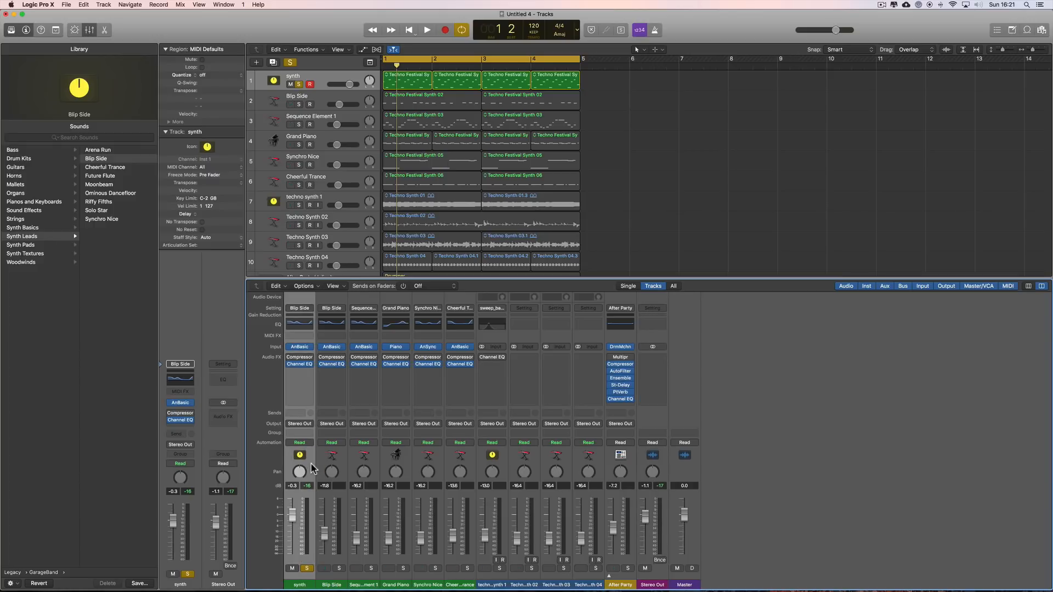
{"action": "left_click", "coordinate": [308, 427]}
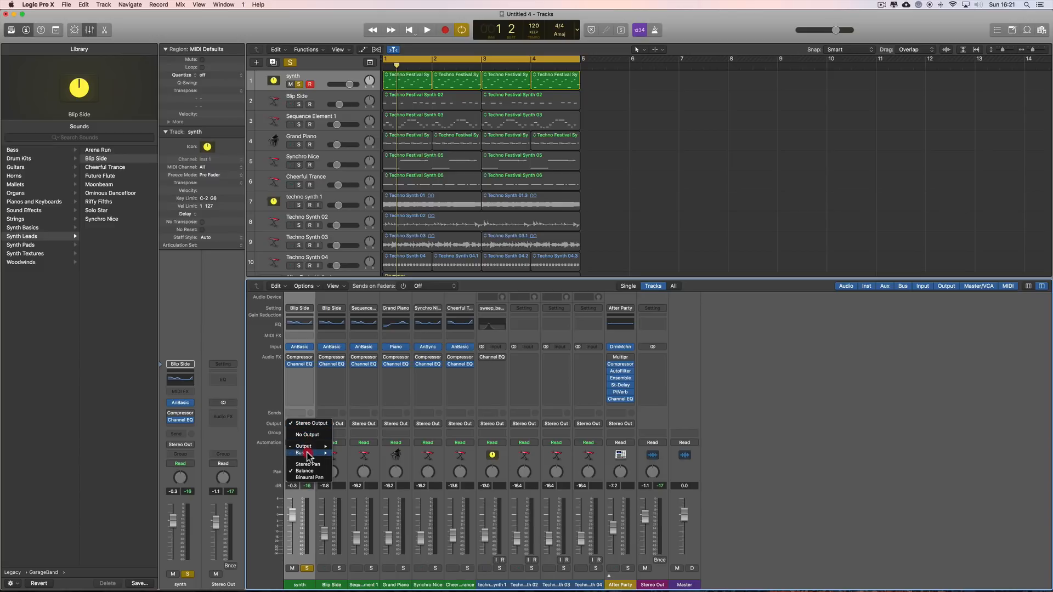
{"action": "mouse_move", "coordinate": [301, 454]}
{"action": "left_click", "coordinate": [360, 389]}
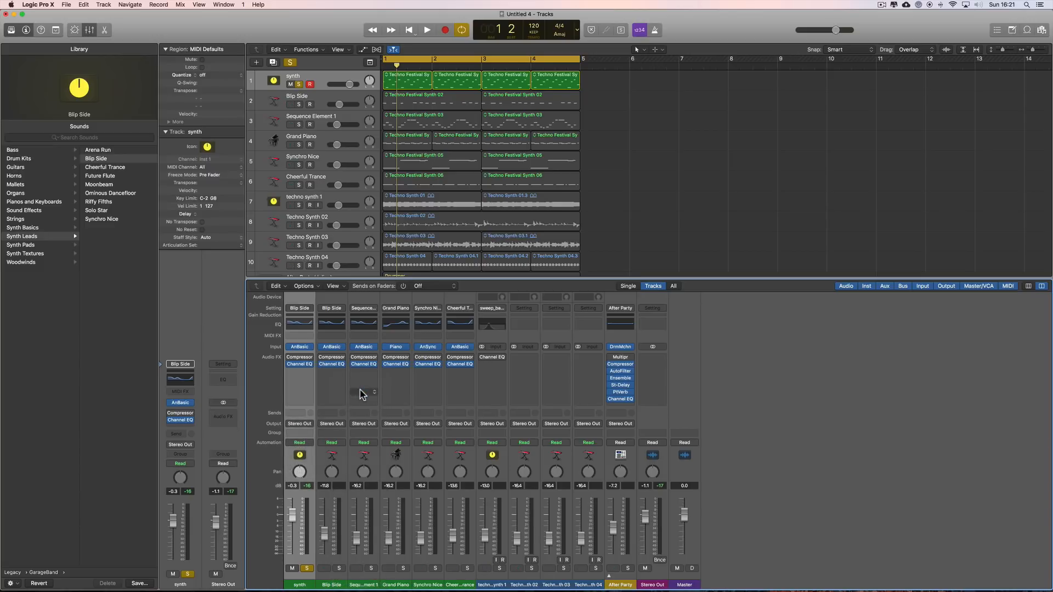
{"action": "left_click", "coordinate": [661, 583]}
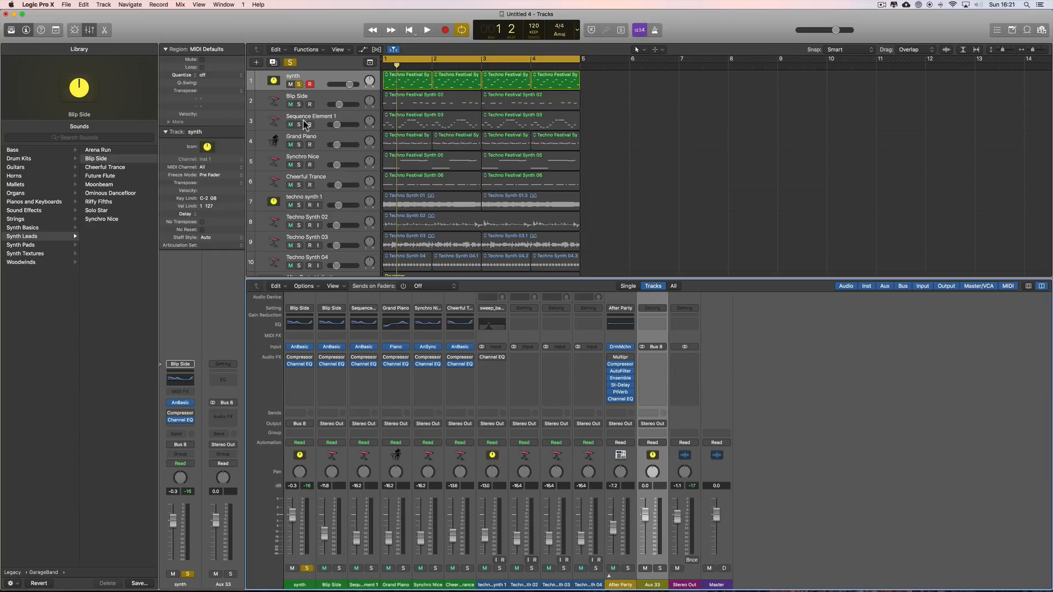
Switch the solo from the synth channel to Aux 33 and set the Aux 33 fader to -0.2 dB during playback
{"action": "scroll", "coordinate": [310, 262], "scroll_direction": "down", "scroll_amount": 3}
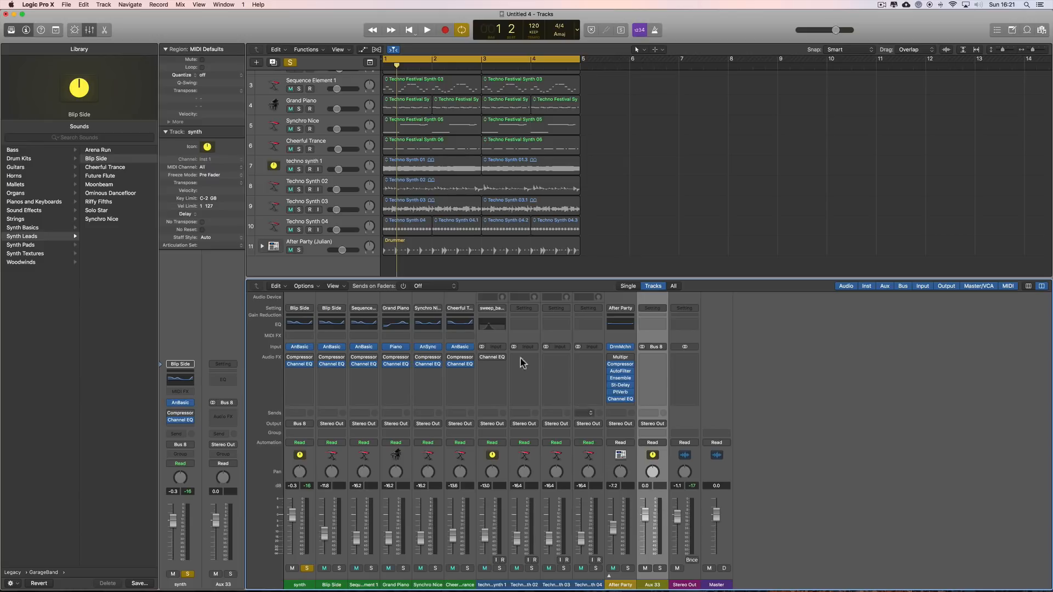
{"action": "scroll", "coordinate": [328, 88], "scroll_direction": "up", "scroll_amount": 3}
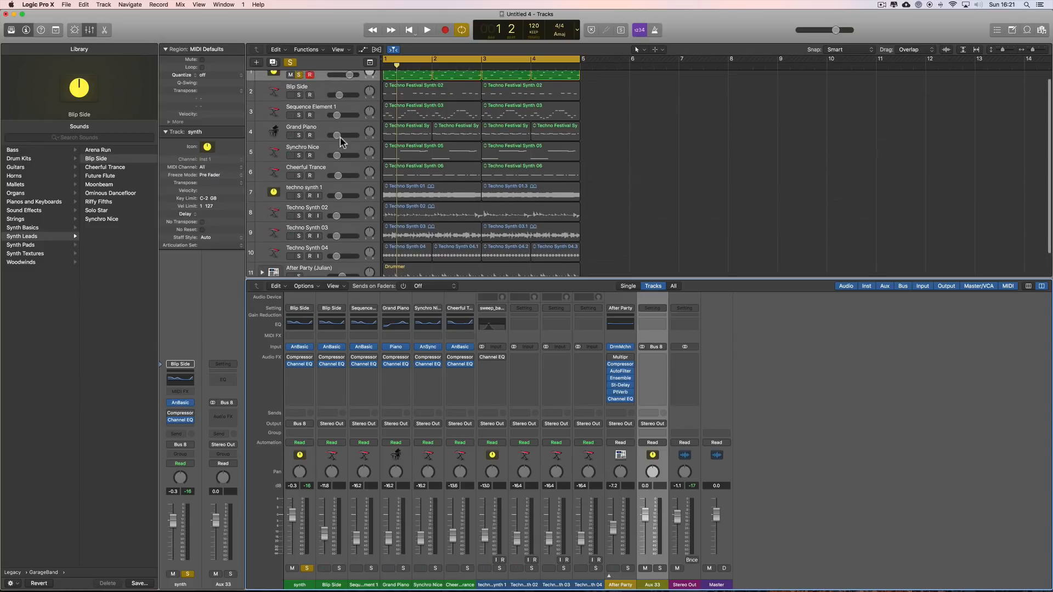
{"action": "left_click", "coordinate": [320, 78]}
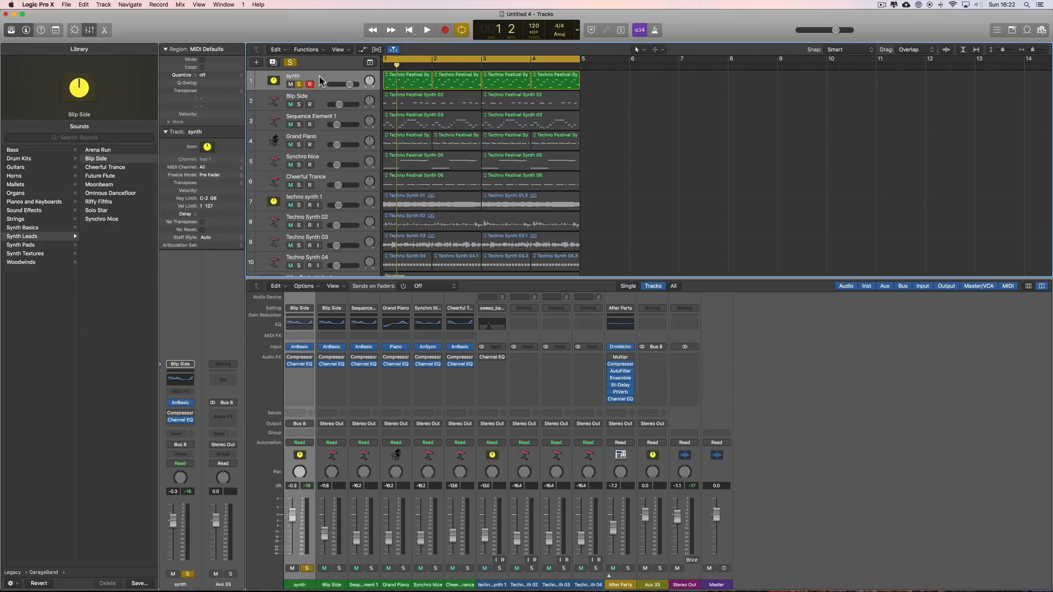
{"action": "left_click", "coordinate": [658, 496]}
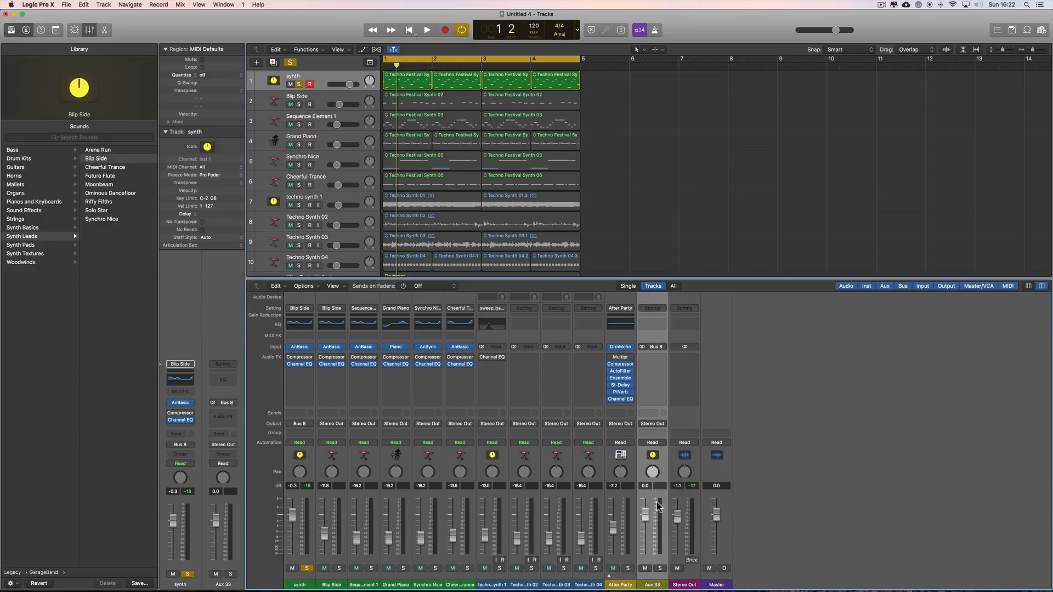
{"action": "left_click", "coordinate": [307, 568]}
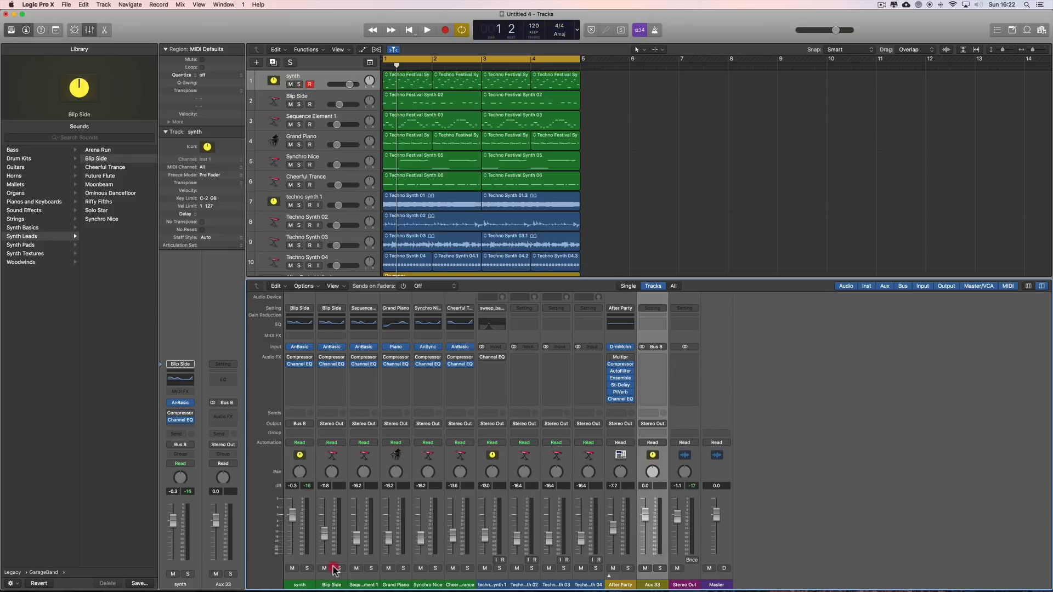
{"action": "left_click", "coordinate": [660, 568]}
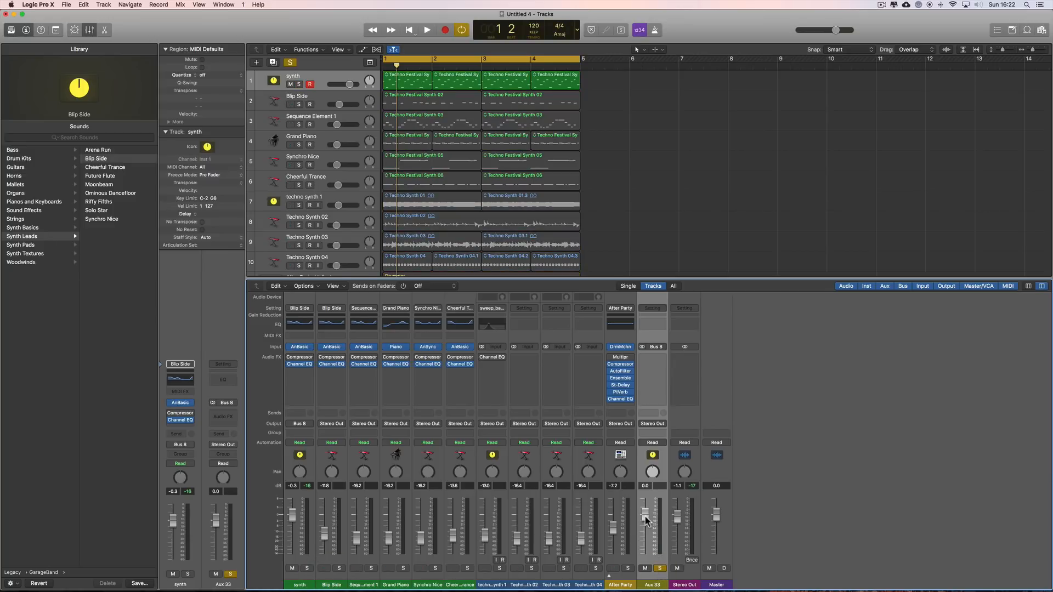
{"action": "key", "text": "space"}
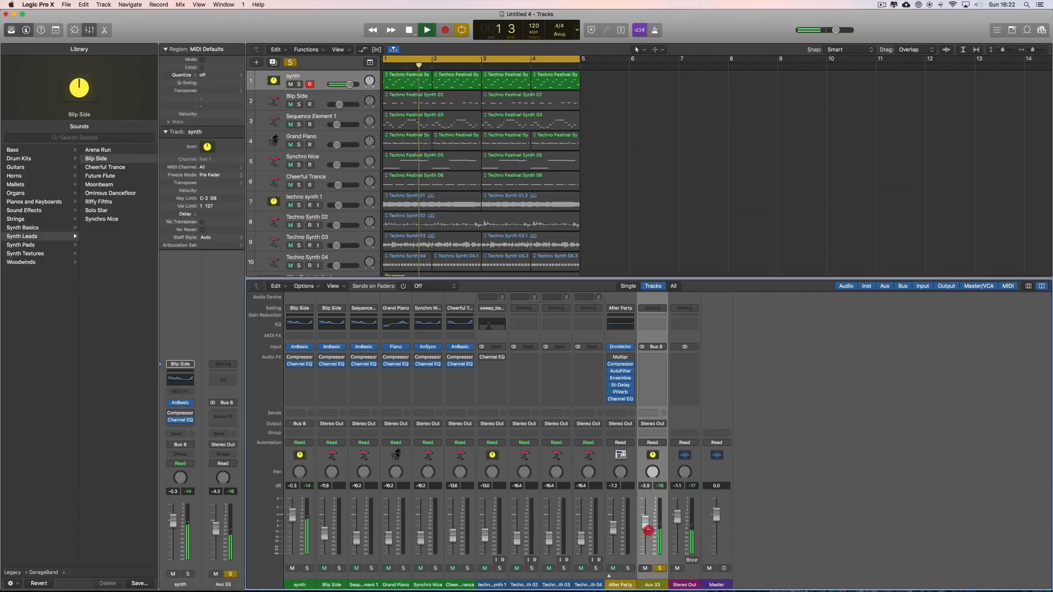
{"action": "left_click_drag", "start_coordinate": [646, 521], "coordinate": [648, 518]}
{"action": "key", "text": "space"}
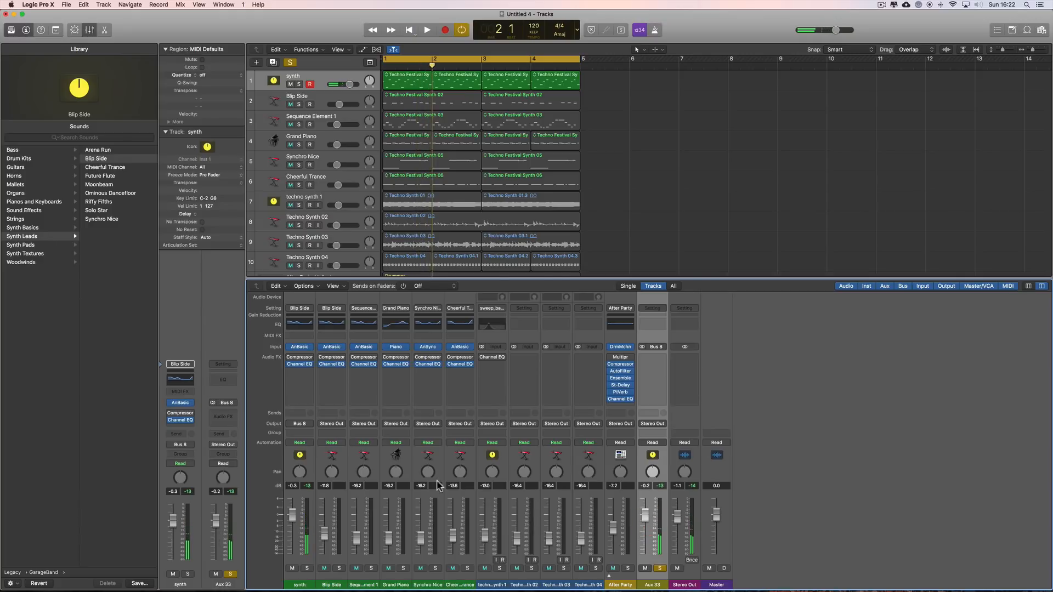
{"action": "right_click", "coordinate": [659, 497]}
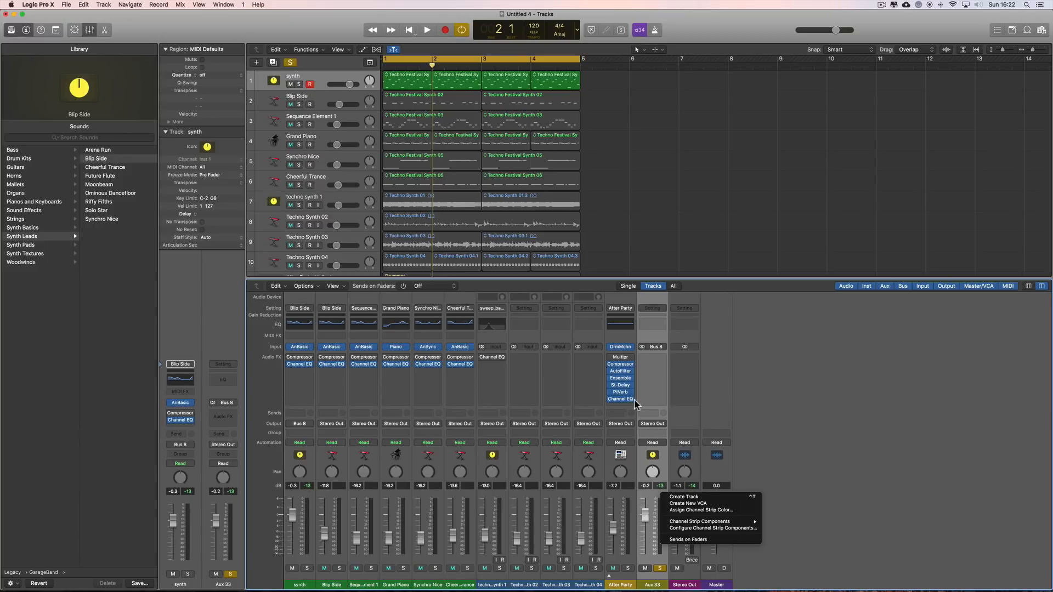
{"action": "left_click", "coordinate": [318, 79]}
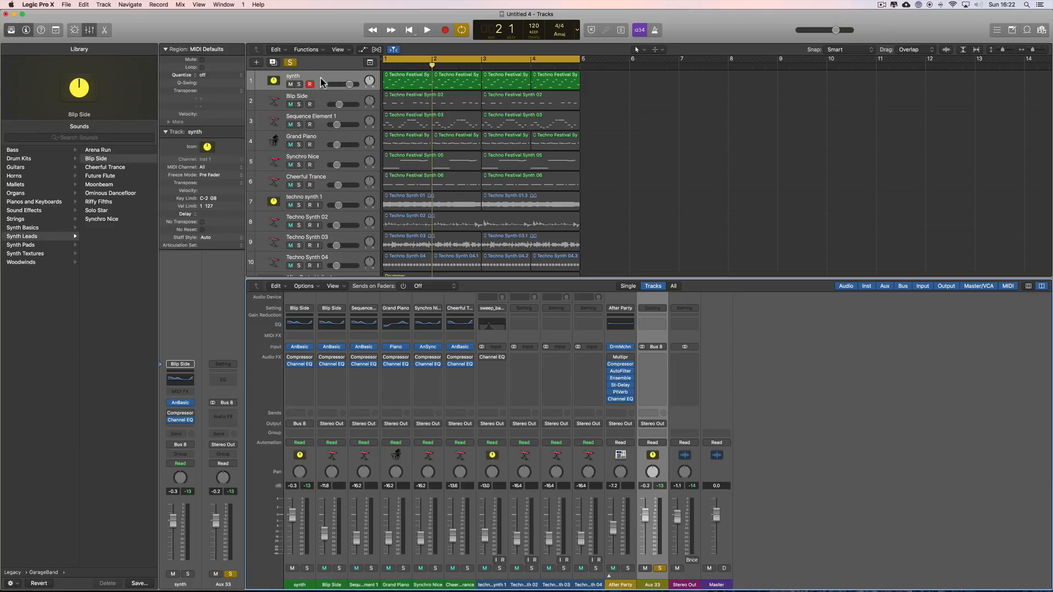
{"action": "scroll", "coordinate": [324, 164], "scroll_direction": "down", "scroll_amount": 3}
{"action": "left_click", "coordinate": [313, 246]}
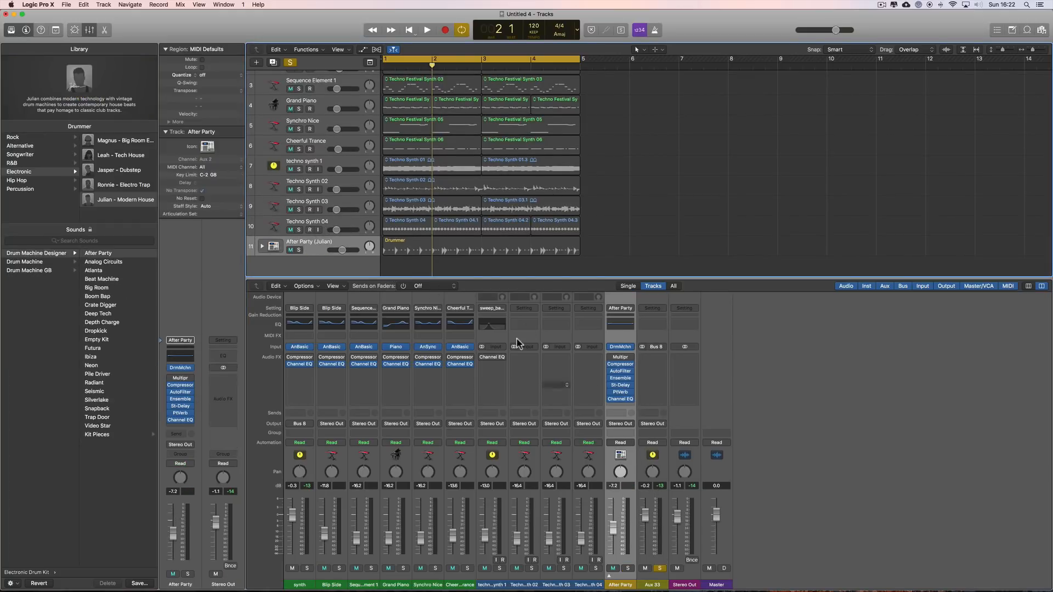
{"action": "scroll", "coordinate": [321, 83], "scroll_direction": "up", "scroll_amount": 3}
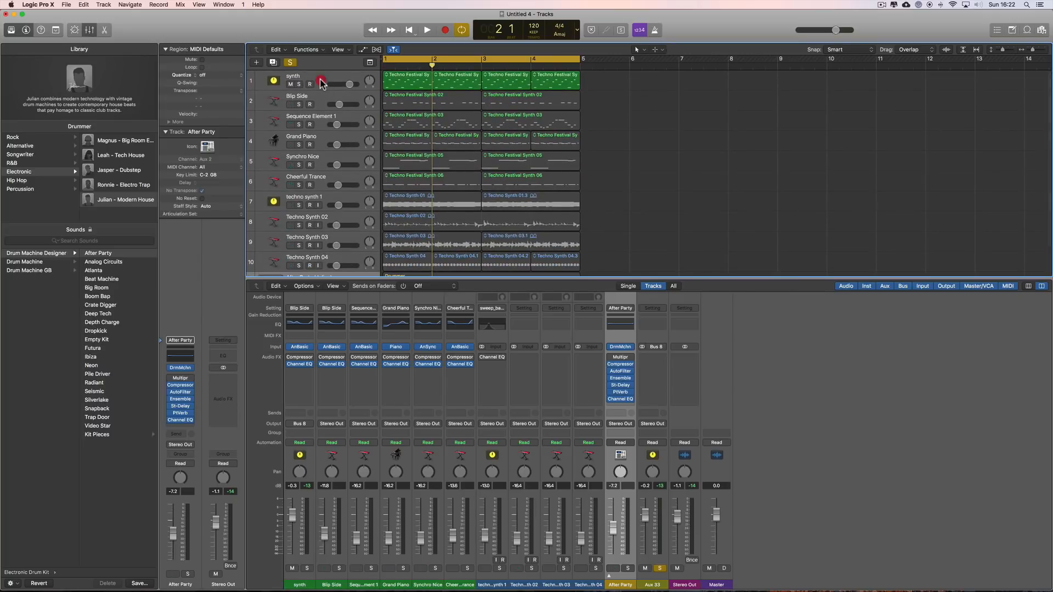
{"action": "left_click", "coordinate": [321, 82]}
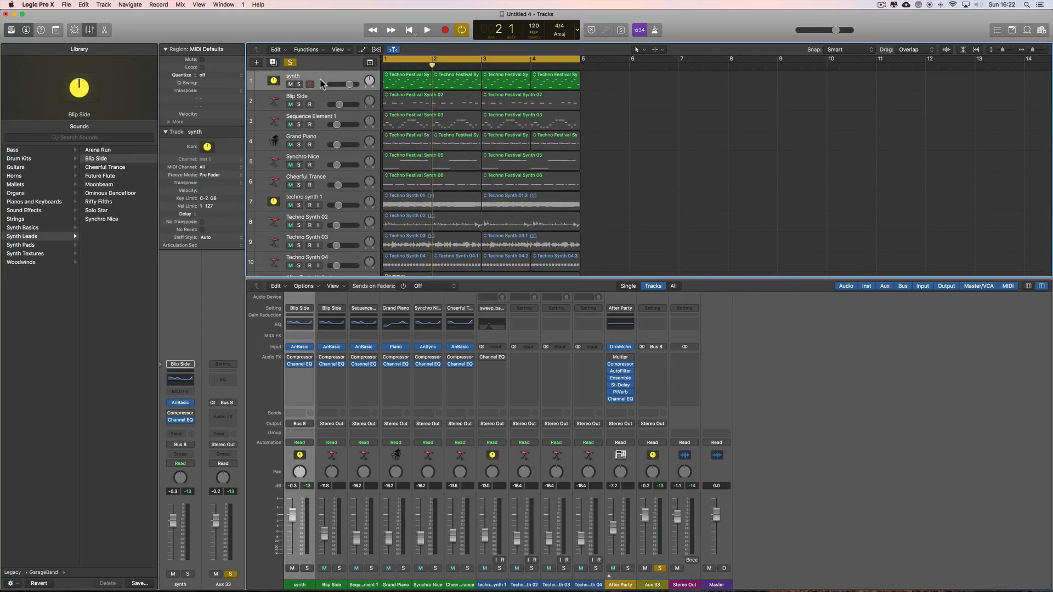
Create an arrangement track for the Aux 33 channel strip
{"action": "right_click", "coordinate": [665, 469]}
{"action": "left_click", "coordinate": [663, 465]}
{"action": "left_click", "coordinate": [663, 465]}
{"action": "left_click", "coordinate": [663, 465]}
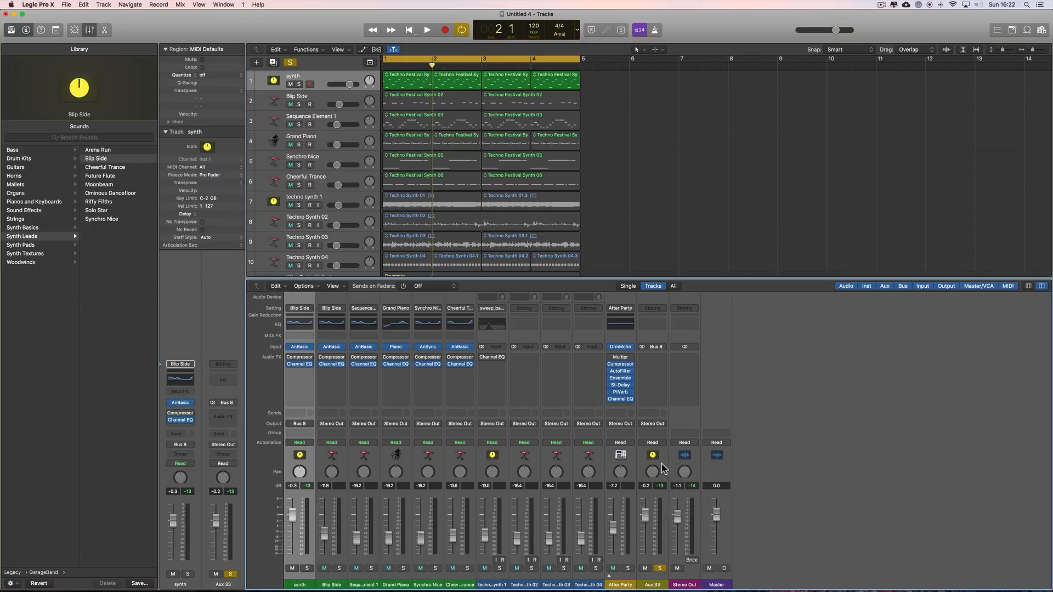
{"action": "left_click", "coordinate": [665, 469]}
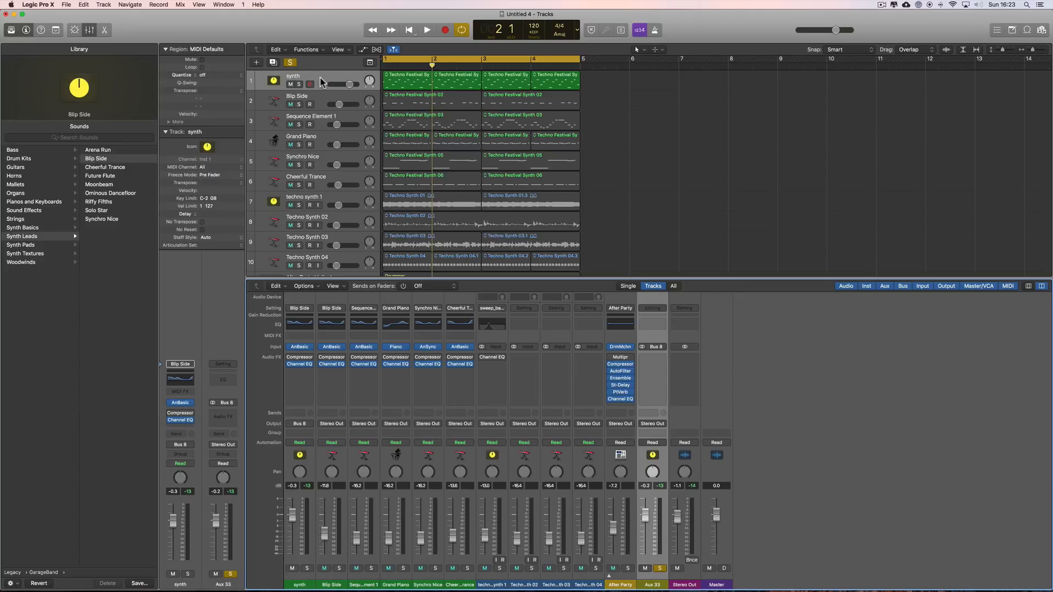
{"action": "right_click", "coordinate": [664, 456]}
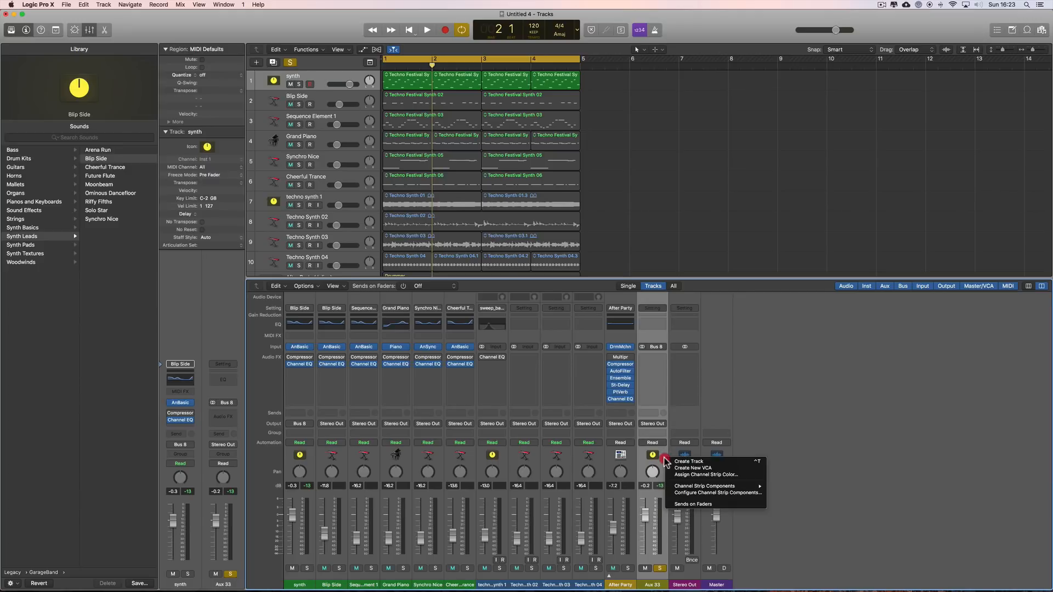
{"action": "left_click", "coordinate": [697, 462]}
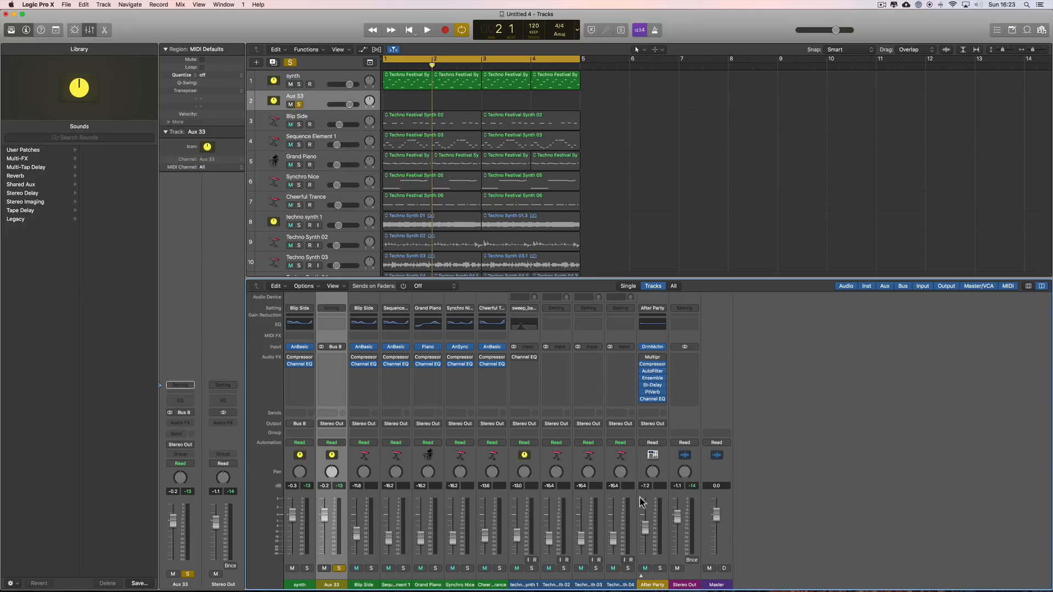
Compare the synth and Aux 33 channels, and raise the Aux 33 fader to 1.6 dB during playback
{"action": "left_click", "coordinate": [311, 468]}
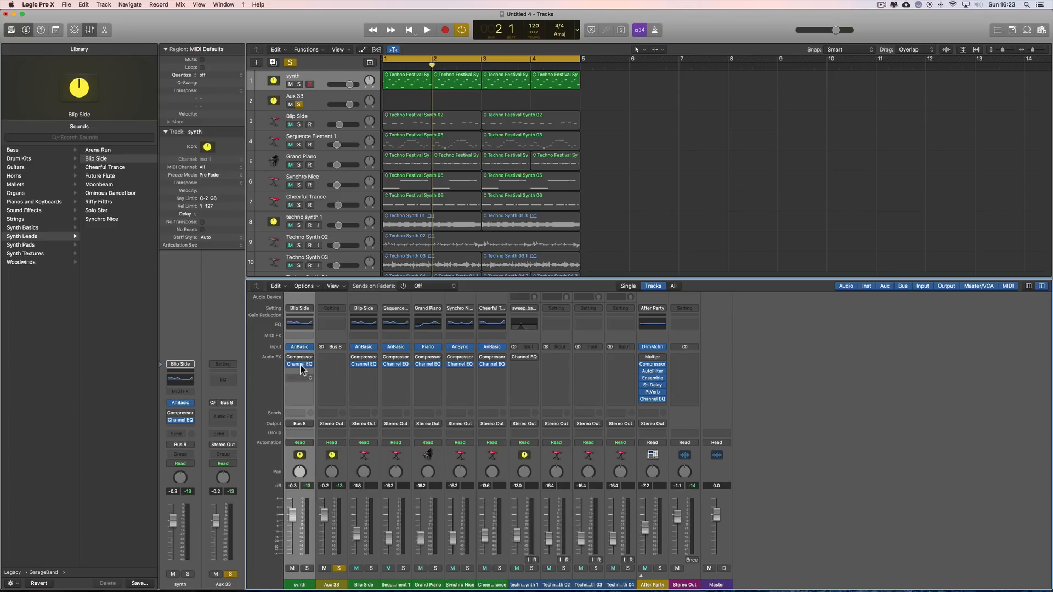
{"action": "left_click", "coordinate": [341, 462]}
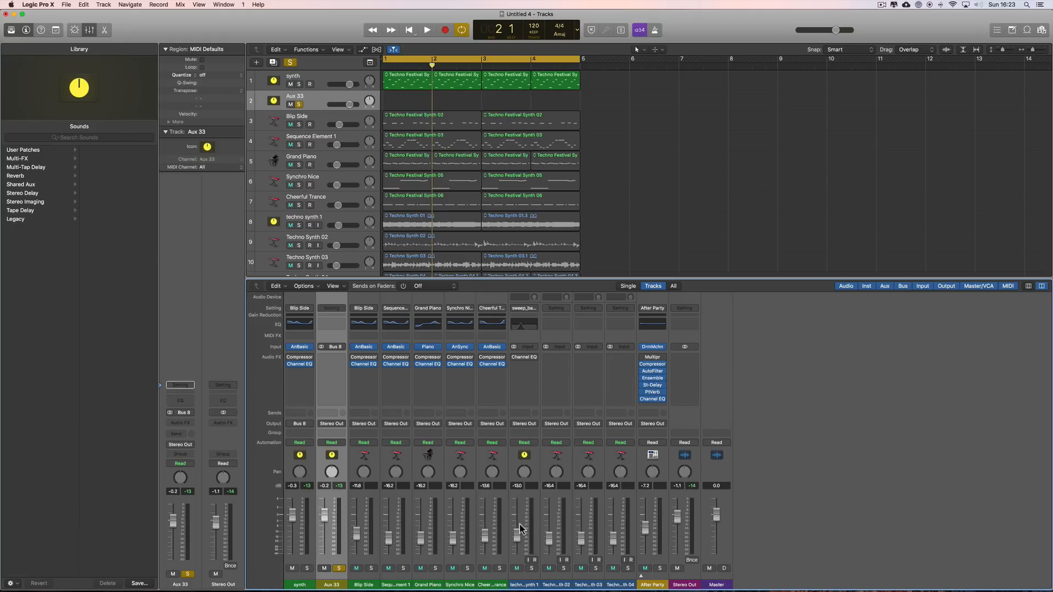
{"action": "left_click", "coordinate": [296, 491]}
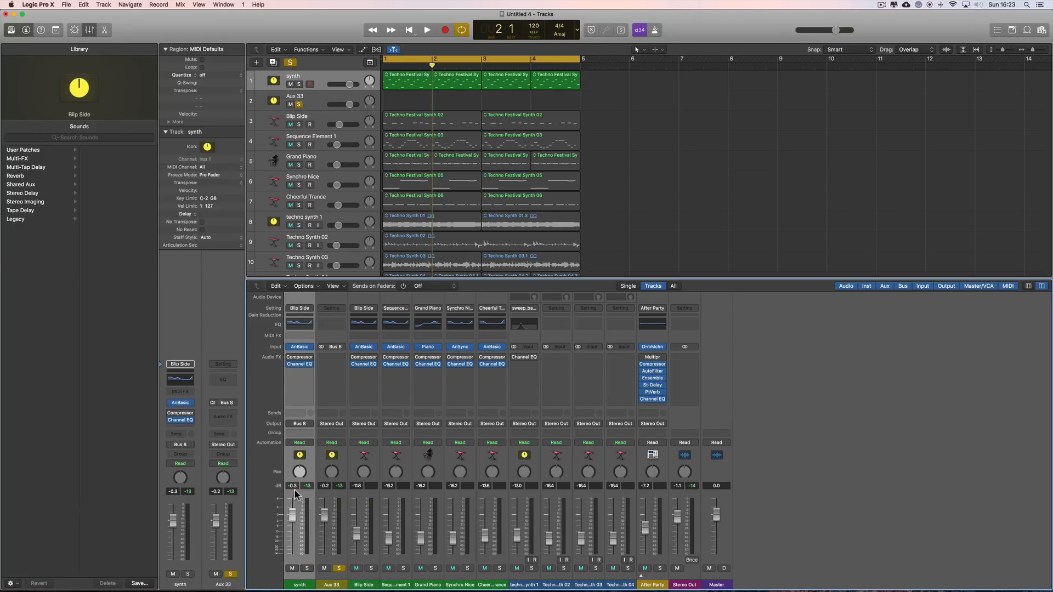
{"action": "left_click", "coordinate": [326, 514]}
{"action": "key", "text": "space"}
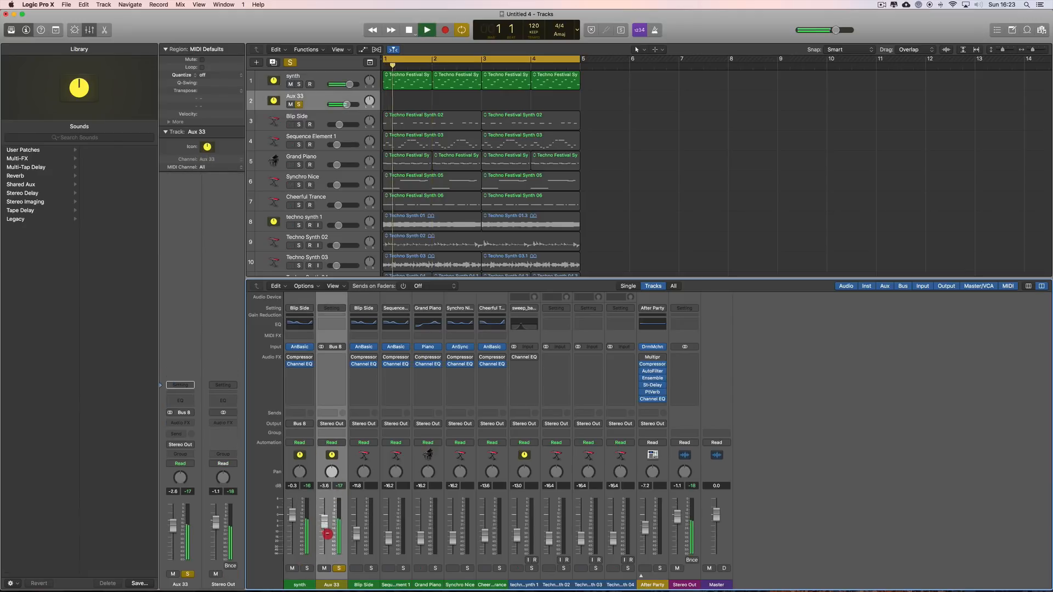
{"action": "mouse_move", "coordinate": [325, 514]}
{"action": "left_mouse_down"}
{"action": "mouse_move", "coordinate": [333, 538]}
{"action": "mouse_move", "coordinate": [333, 516]}
{"action": "left_mouse_up"}
{"action": "key", "text": "space"}
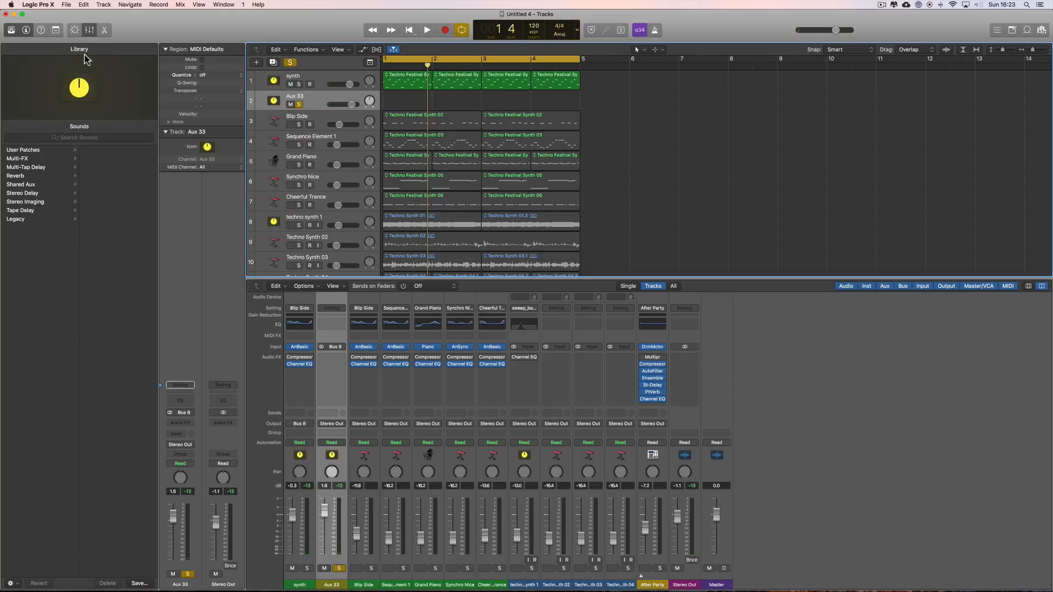
Hide the mixer and load the user patch sweep_bandpass_bus onto the Aux 33 track
{"action": "left_click", "coordinate": [89, 30]}
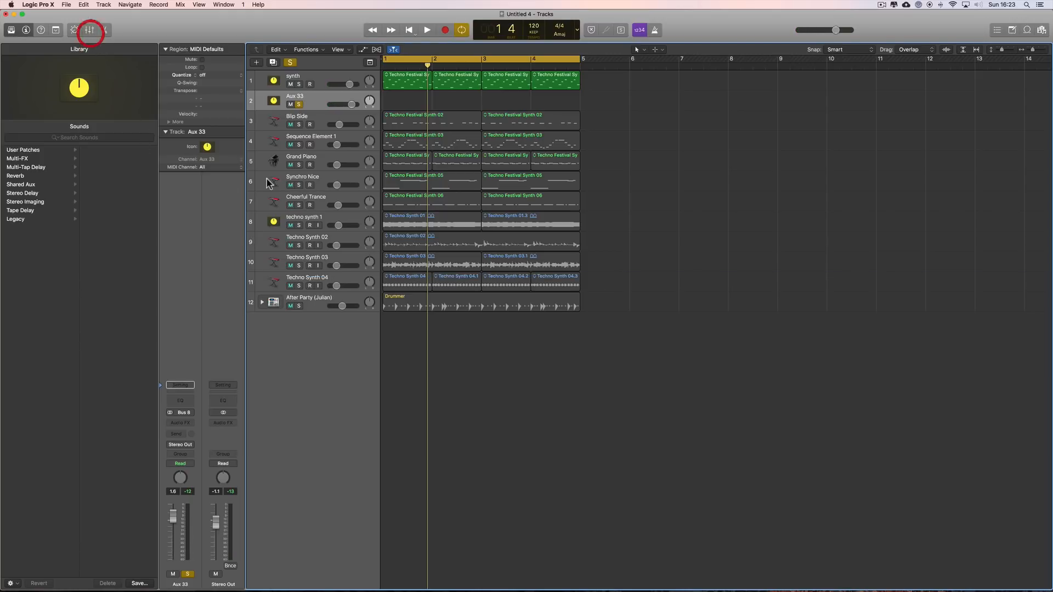
{"action": "left_click", "coordinate": [316, 74]}
{"action": "left_click", "coordinate": [317, 102]}
{"action": "left_click", "coordinate": [40, 151]}
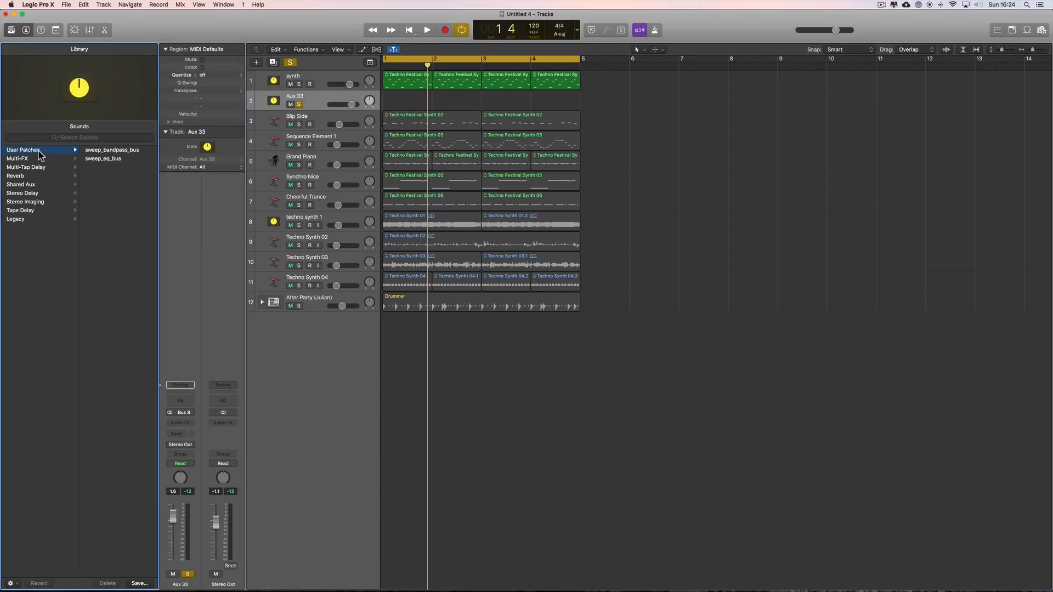
{"action": "left_click", "coordinate": [125, 150]}
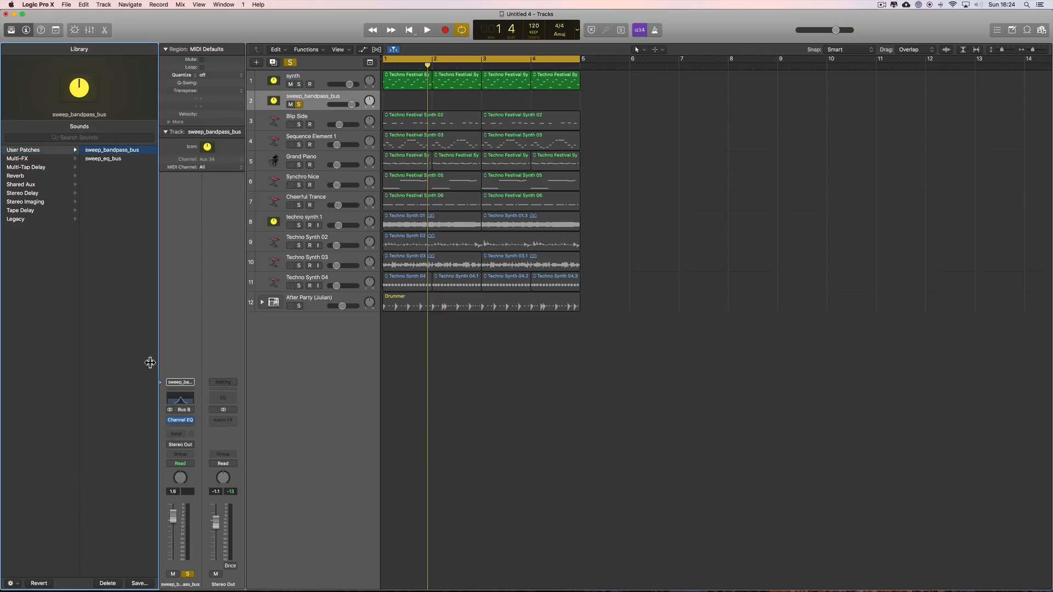
Show the Smart Controls for sweep_bandpass_bus and sweep its BANDPASS FREQ knob to 900 Hz during playback
{"action": "left_click", "coordinate": [77, 34]}
{"action": "left_click", "coordinate": [317, 81]}
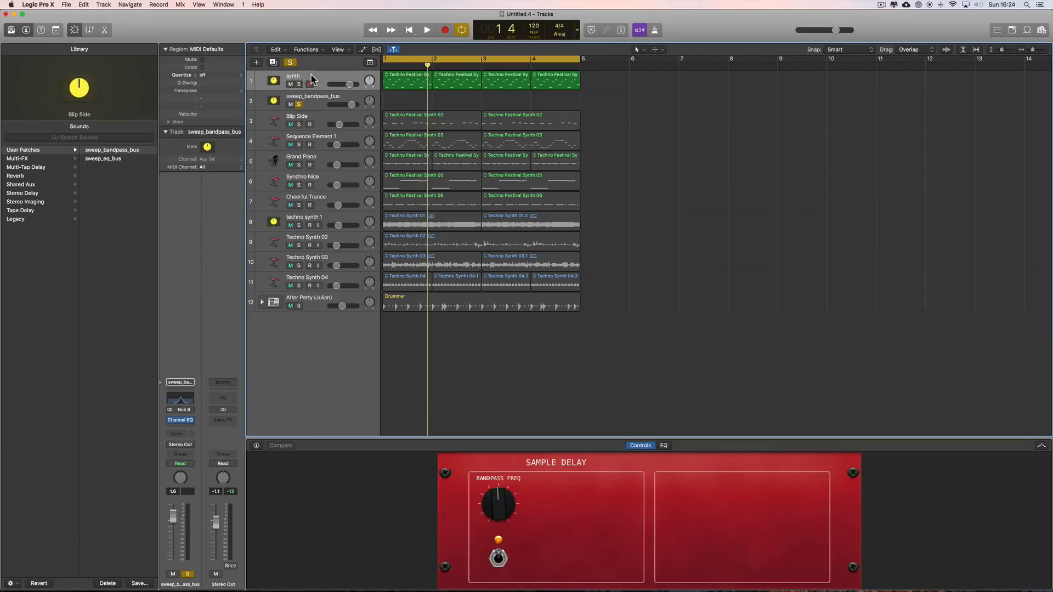
{"action": "left_click", "coordinate": [323, 96]}
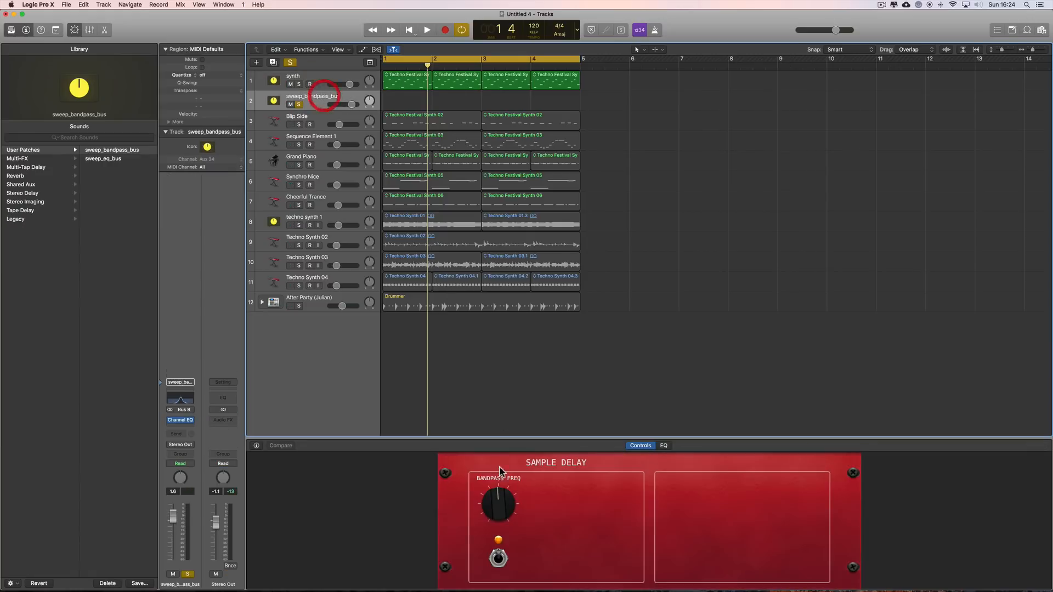
{"action": "key", "text": "space"}
{"action": "mouse_move", "coordinate": [498, 496]}
{"action": "left_mouse_down"}
{"action": "mouse_move", "coordinate": [500, 530]}
{"action": "mouse_move", "coordinate": [509, 481]}
{"action": "left_mouse_up"}
{"action": "key", "text": "space"}
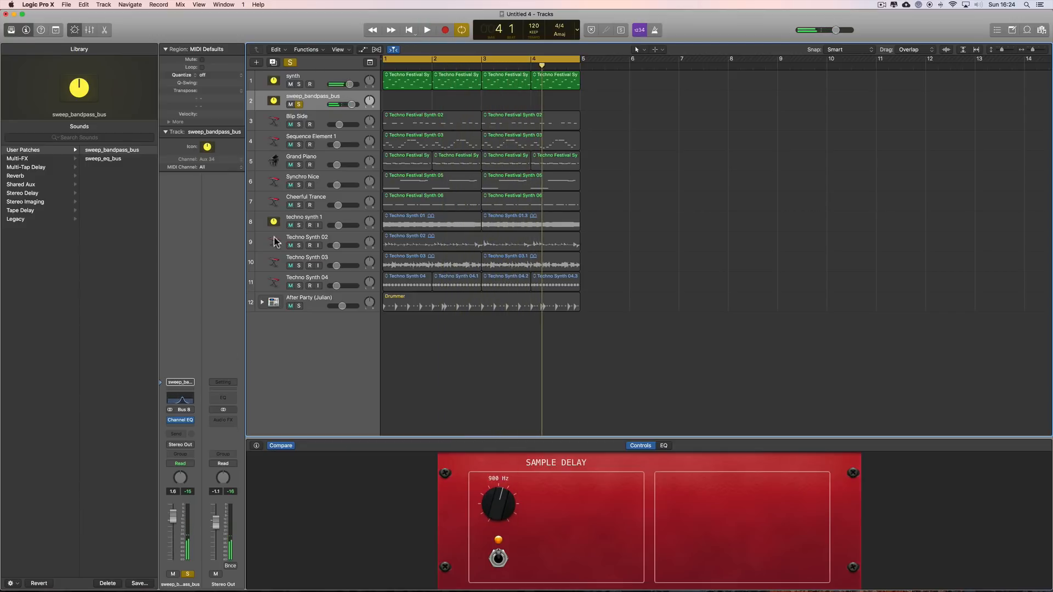
Open the Channel EQ of sweep_bandpass_bus beside the Smart Control, and sweep the band-pass frequency during playback, ending at 320 Hz
{"action": "left_click", "coordinate": [317, 76]}
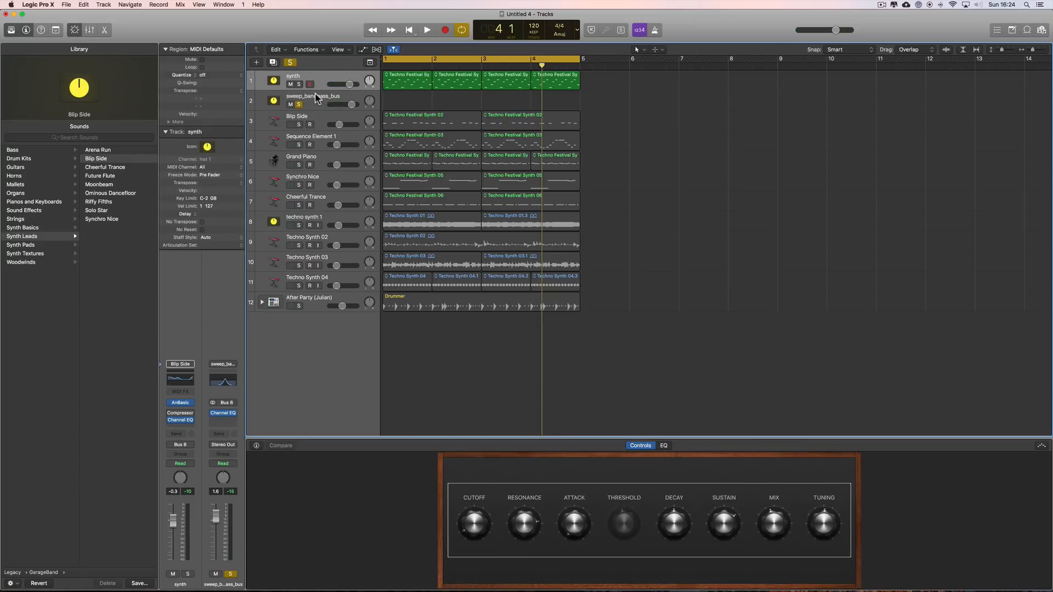
{"action": "left_click", "coordinate": [315, 95]}
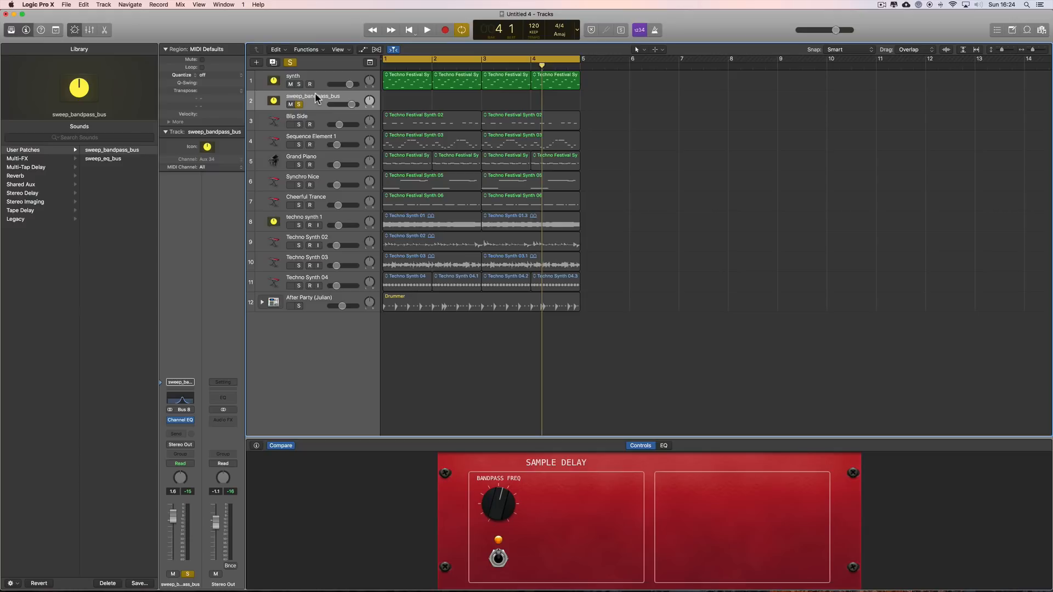
{"action": "left_click", "coordinate": [184, 405]}
{"action": "left_click_drag", "start_coordinate": [340, 26], "coordinate": [753, 143]}
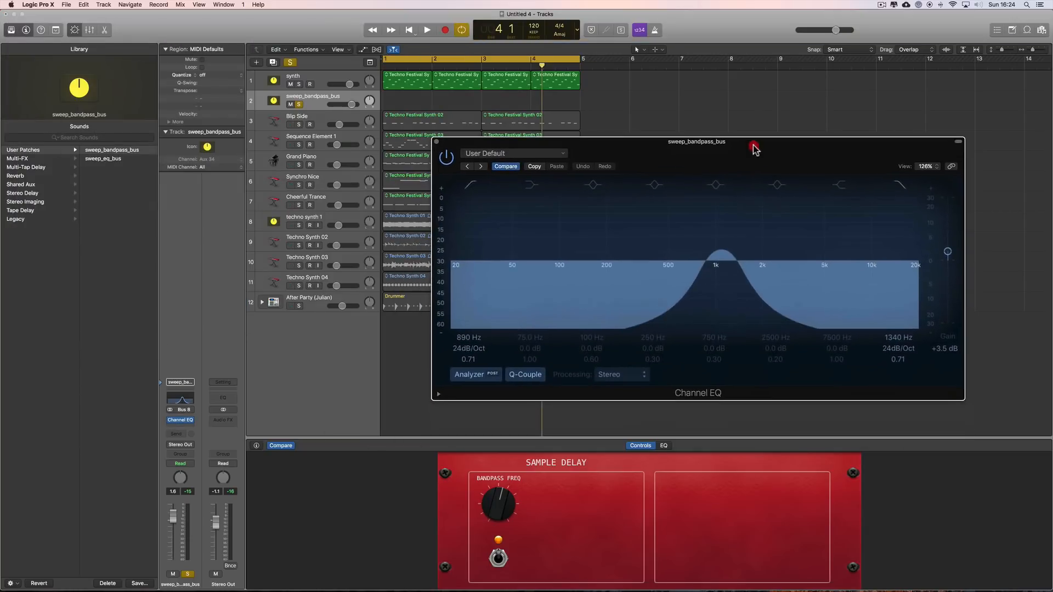
{"action": "key", "text": "space"}
{"action": "mouse_move", "coordinate": [500, 505]}
{"action": "left_mouse_down"}
{"action": "mouse_move", "coordinate": [505, 531]}
{"action": "mouse_move", "coordinate": [509, 502]}
{"action": "mouse_move", "coordinate": [497, 510]}
{"action": "left_mouse_up"}
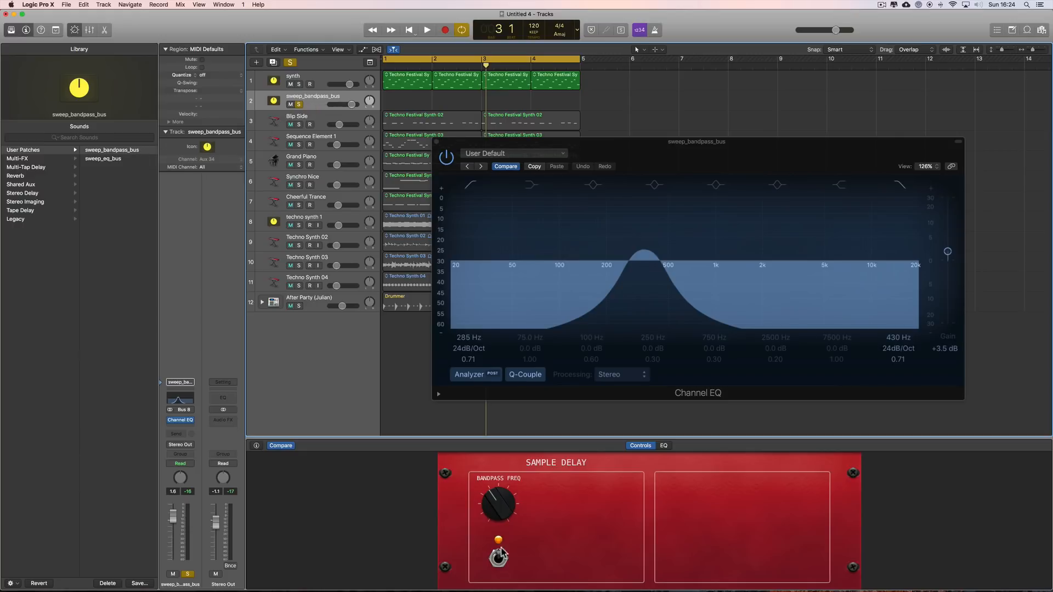
{"action": "left_click_drag", "start_coordinate": [502, 512], "coordinate": [500, 509]}
Return from the synth track to sweep_bandpass_bus and sweep the band-pass frequency down to 164 Hz during playback
{"action": "left_click", "coordinate": [291, 80]}
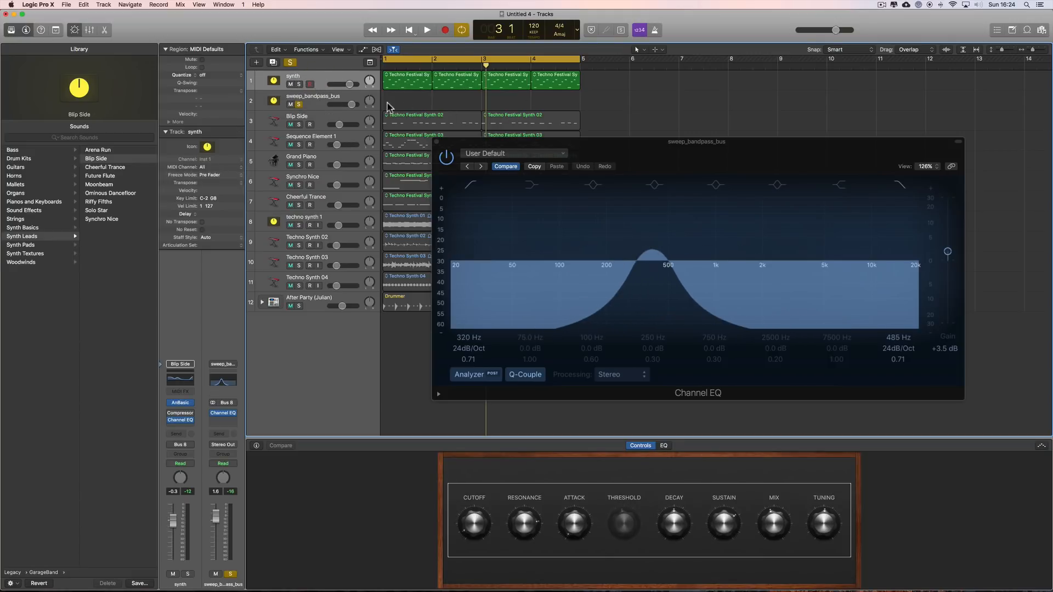
{"action": "left_click", "coordinate": [324, 100]}
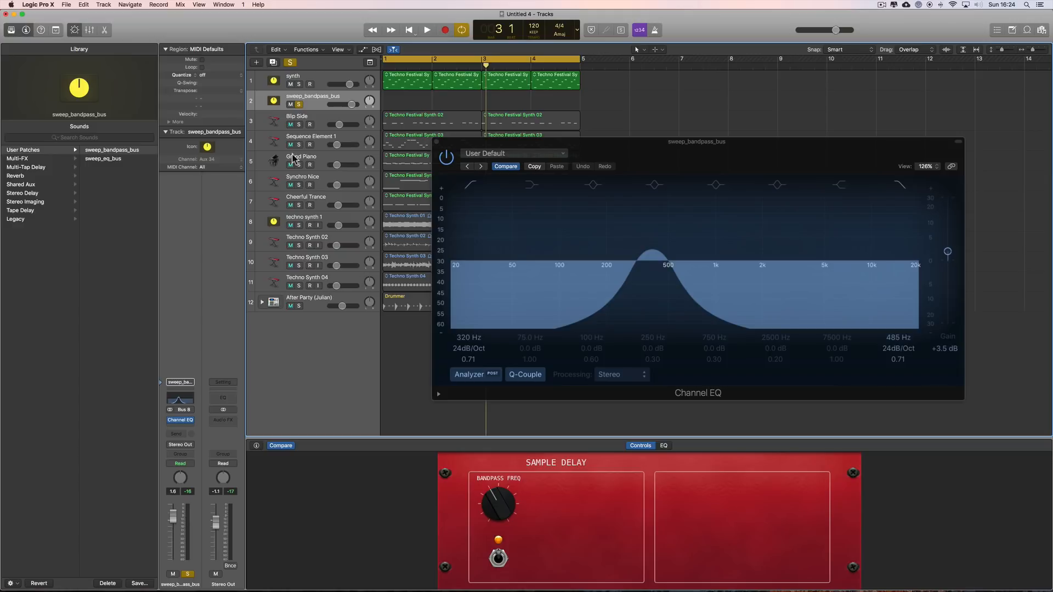
{"action": "key", "text": "space"}
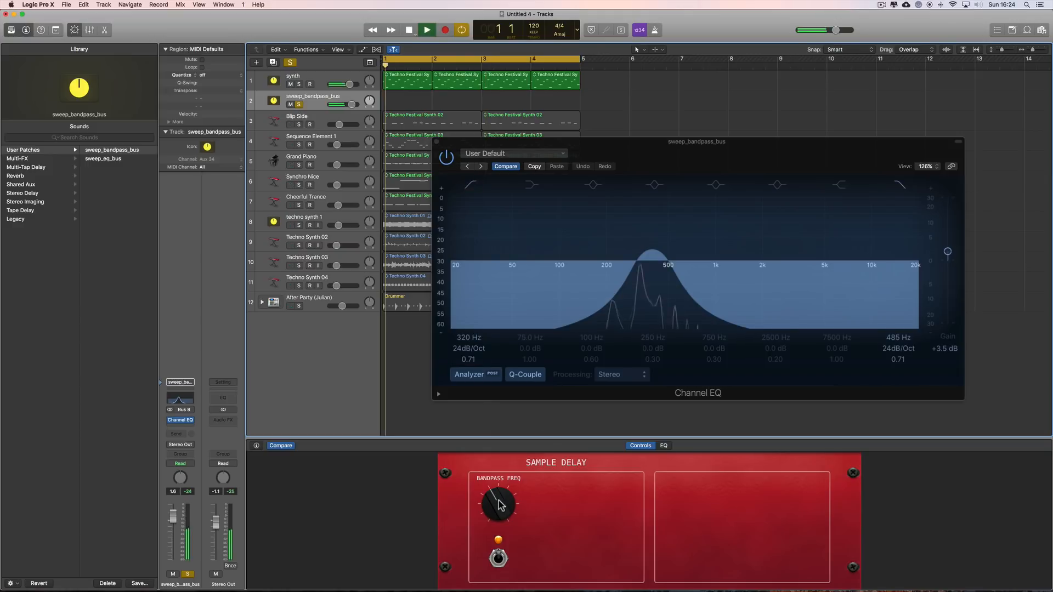
{"action": "mouse_move", "coordinate": [500, 498]}
{"action": "left_mouse_down"}
{"action": "mouse_move", "coordinate": [503, 485]}
{"action": "mouse_move", "coordinate": [502, 509]}
{"action": "left_mouse_up"}
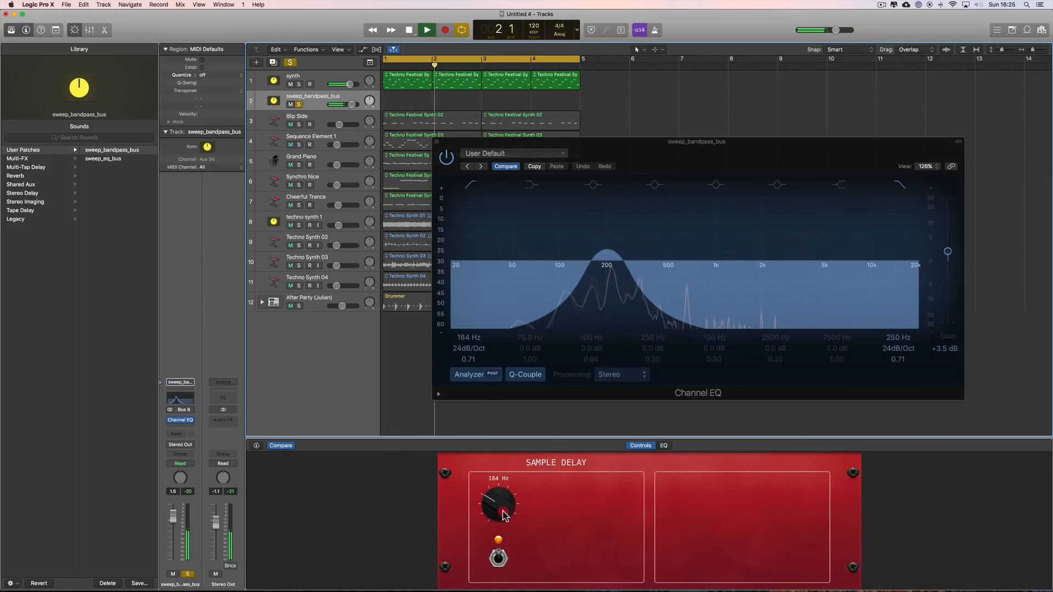
{"action": "key", "text": "space"}
Unsolo sweep_bandpass_bus and listen to the filtered synth within the full mix
{"action": "left_click", "coordinate": [299, 105]}
{"action": "key", "text": "space"}
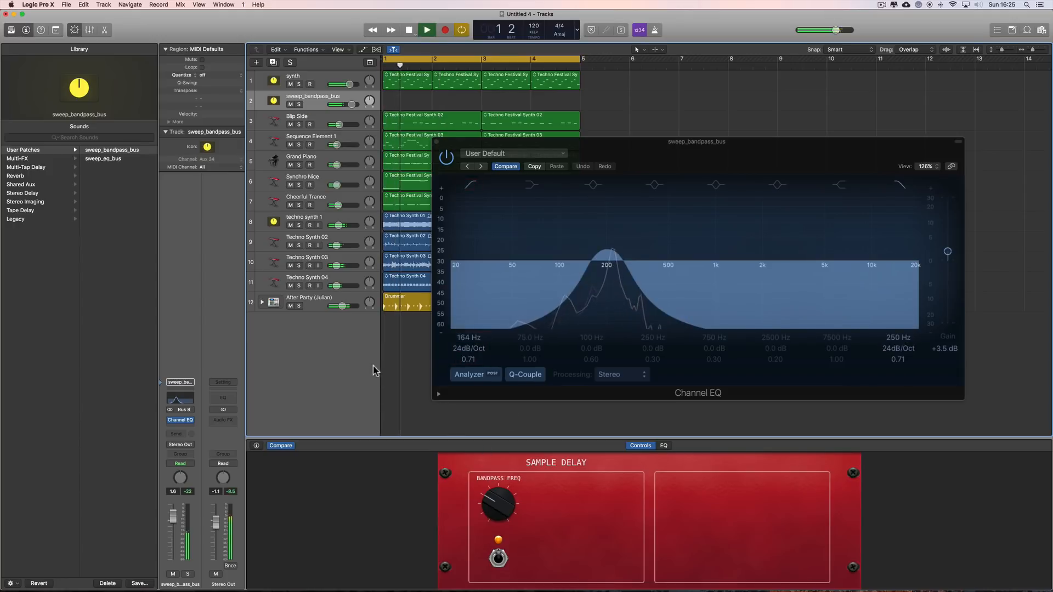
{"action": "key", "text": "space"}
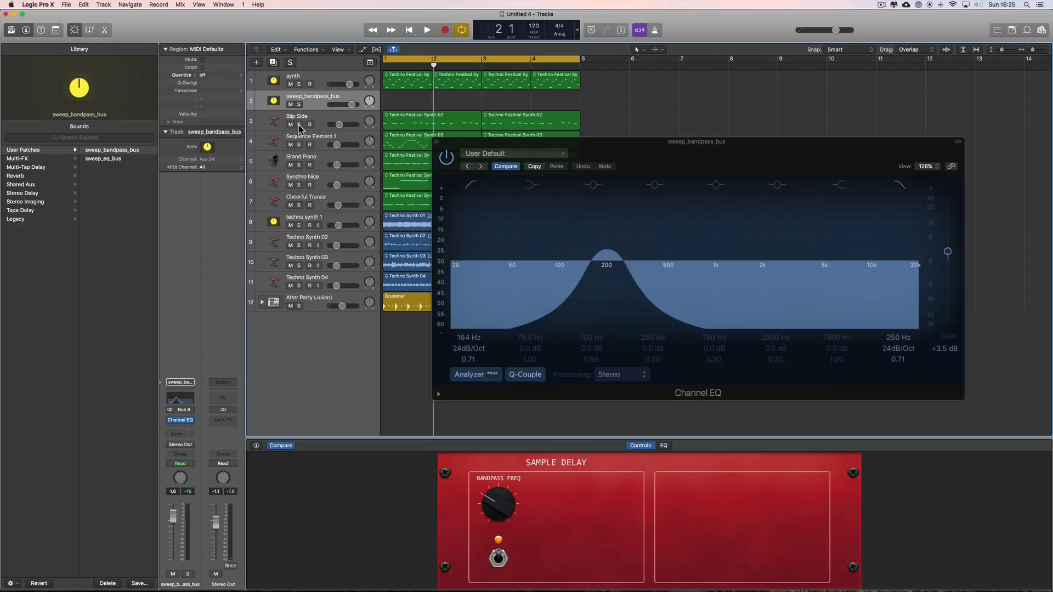
Mute the tracks from Blip Side to Techno Synth 04 and sweep the band-pass frequency to 1960 Hz during playback
{"action": "left_click_drag", "start_coordinate": [291, 126], "coordinate": [291, 274]}
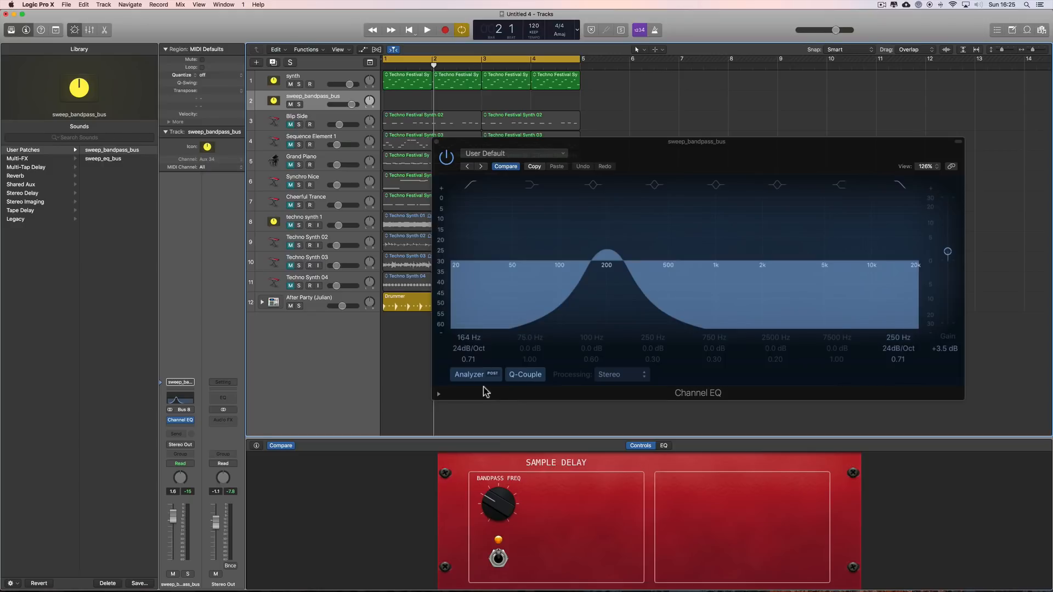
{"action": "key", "text": "space"}
{"action": "left_click_drag", "start_coordinate": [495, 508], "coordinate": [503, 467]}
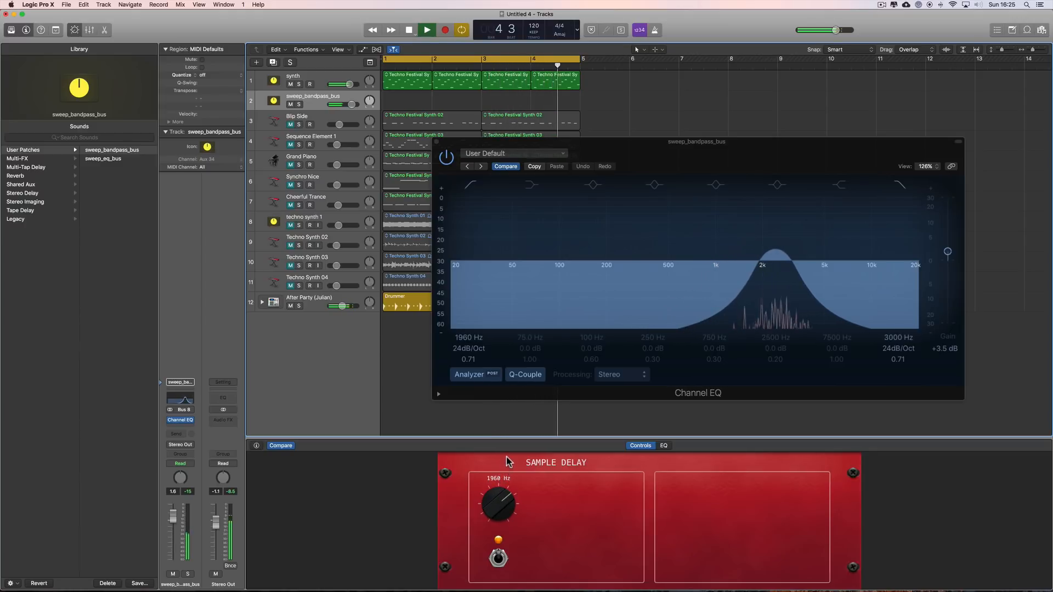
Unmute Blip Side through Techno Synth 04, sweep BANDPASS FREQ to about 970 Hz in playback, and close the Channel EQ with the synth track selected
{"action": "left_click_drag", "start_coordinate": [290, 124], "coordinate": [291, 285]}
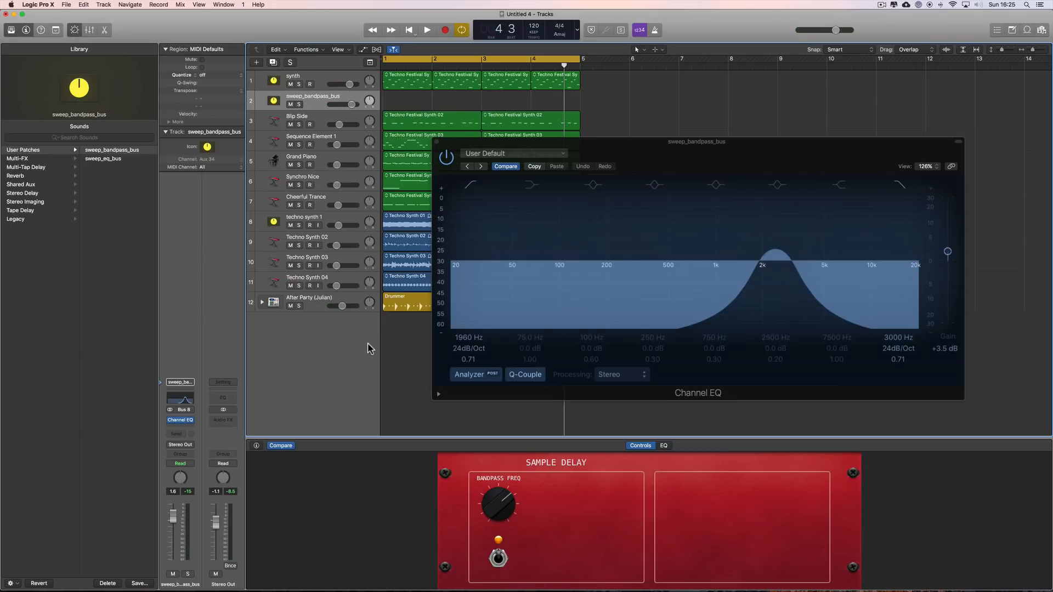
{"action": "key", "text": "space"}
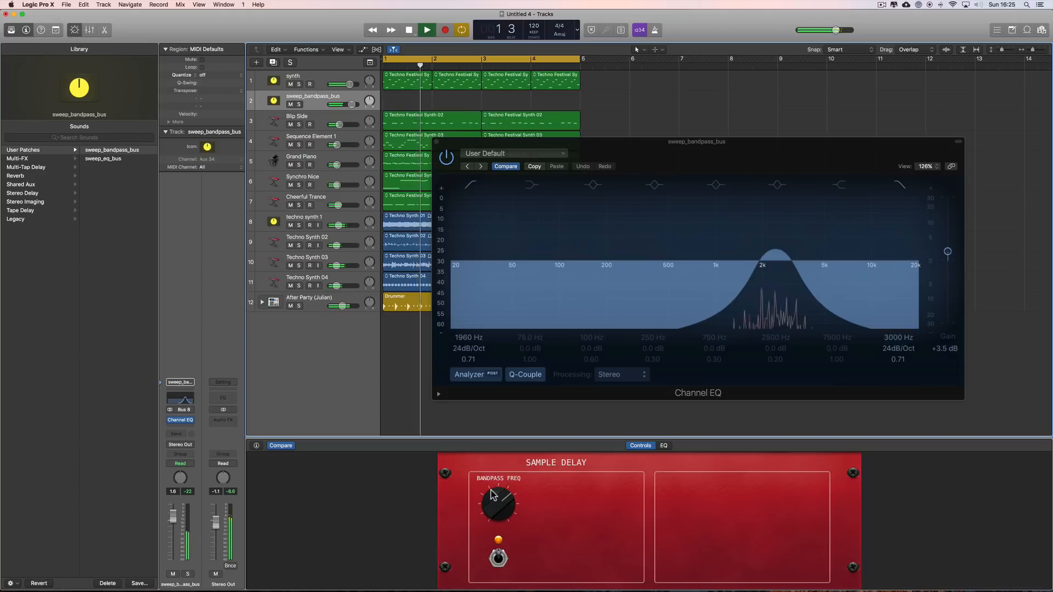
{"action": "mouse_move", "coordinate": [492, 496]}
{"action": "left_mouse_down"}
{"action": "mouse_move", "coordinate": [500, 524]}
{"action": "mouse_move", "coordinate": [501, 513]}
{"action": "left_mouse_up"}
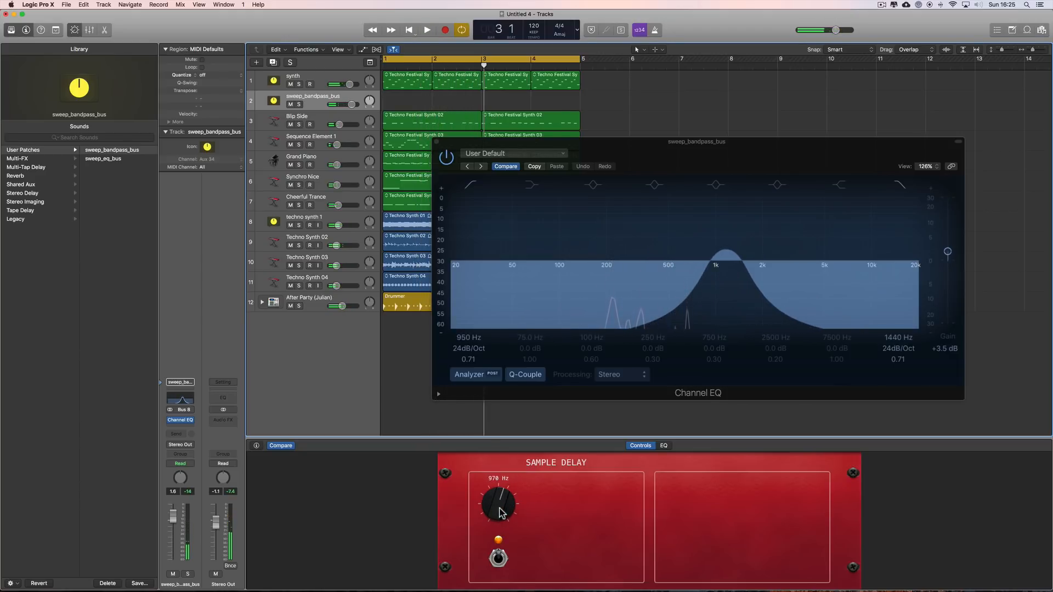
{"action": "left_click", "coordinate": [436, 142]}
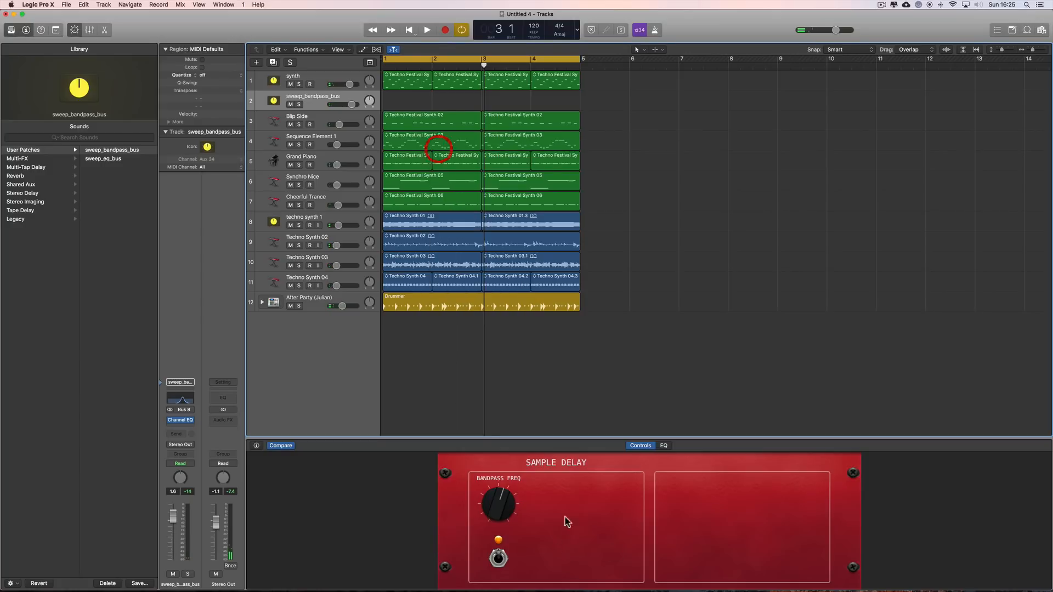
{"action": "left_click", "coordinate": [317, 74]}
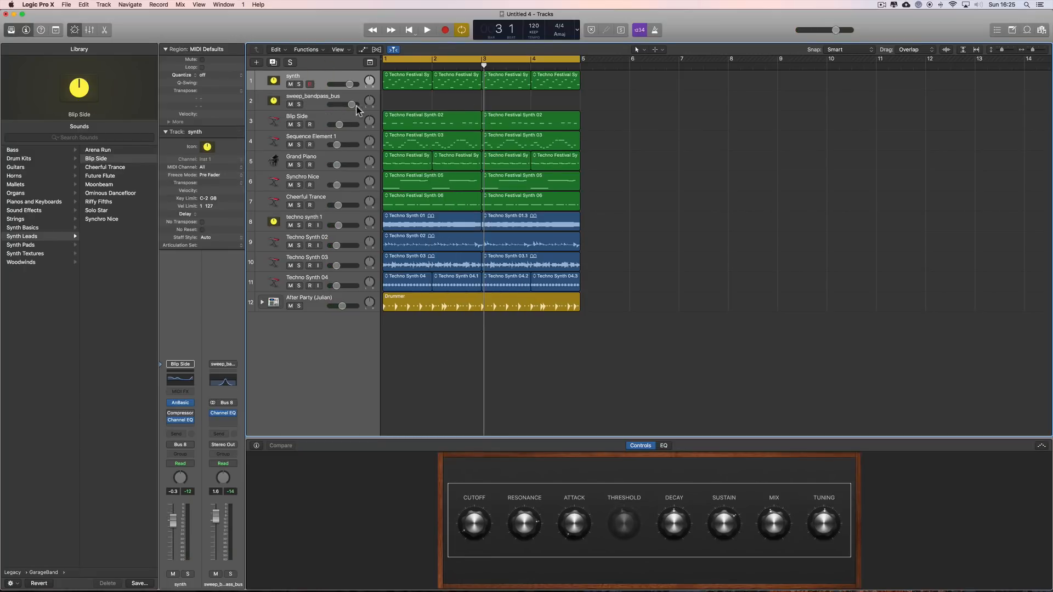
Show the mixer with sweep_bandpass_bus selected, and open that bus's Channel EQ in a clear spot
{"action": "left_click", "coordinate": [290, 102]}
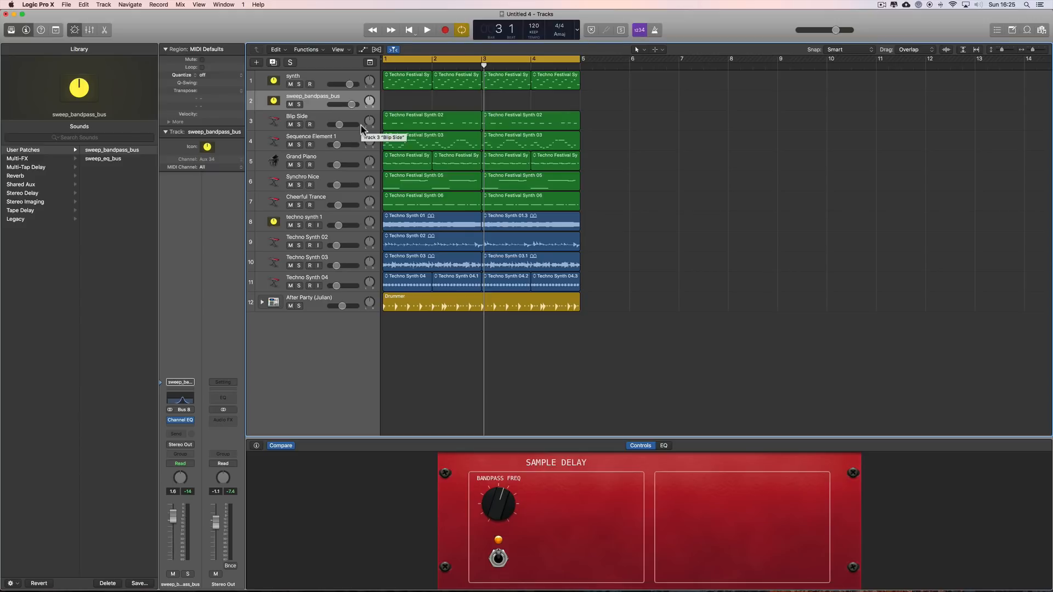
{"action": "left_click", "coordinate": [90, 31]}
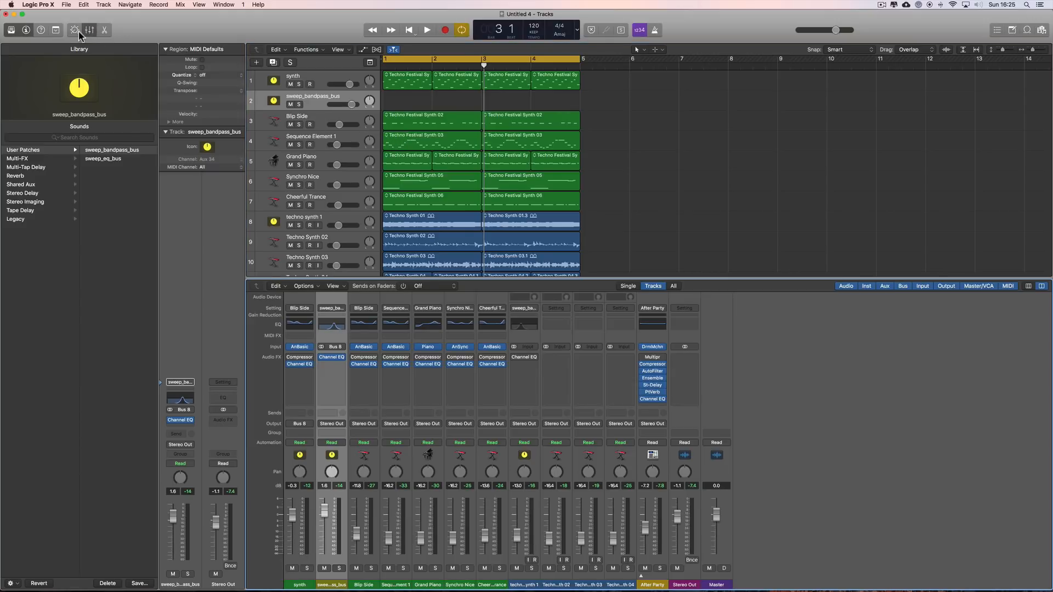
{"action": "left_click", "coordinate": [332, 325]}
{"action": "left_click_drag", "start_coordinate": [593, 143], "coordinate": [516, 148]}
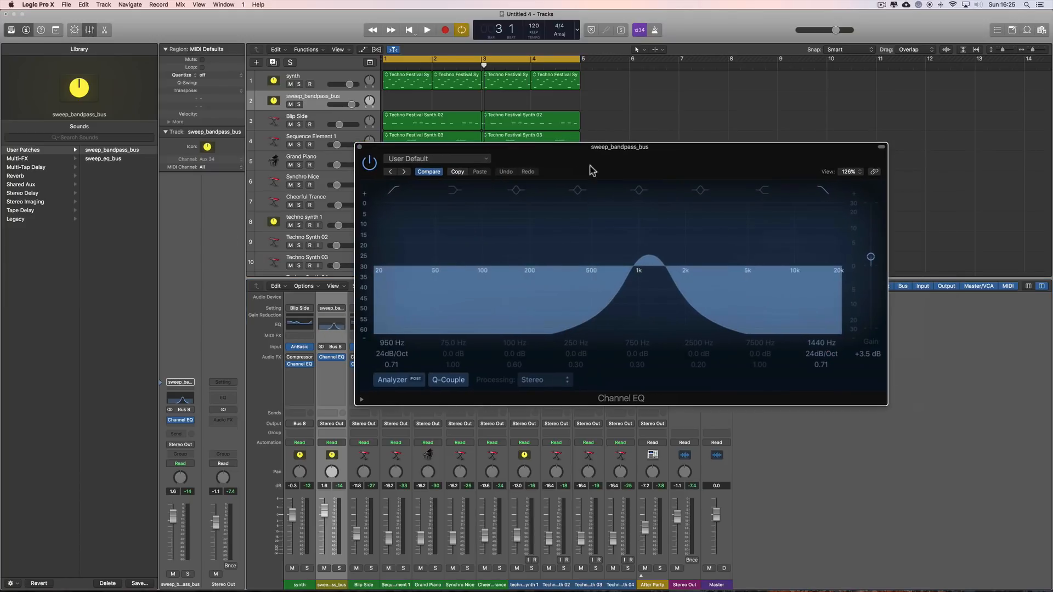
Switch the Channel EQ's low-cut and high-cut bands off in turn to compare each filter alone, and re-enable both
{"action": "left_click", "coordinate": [829, 190]}
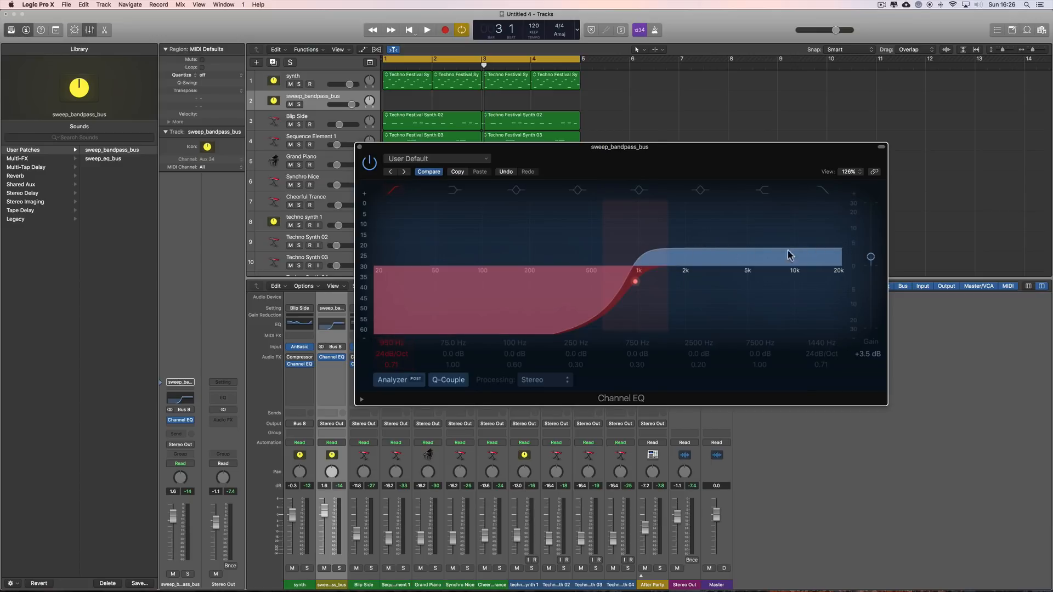
{"action": "left_click", "coordinate": [823, 190]}
{"action": "left_click", "coordinate": [393, 190]}
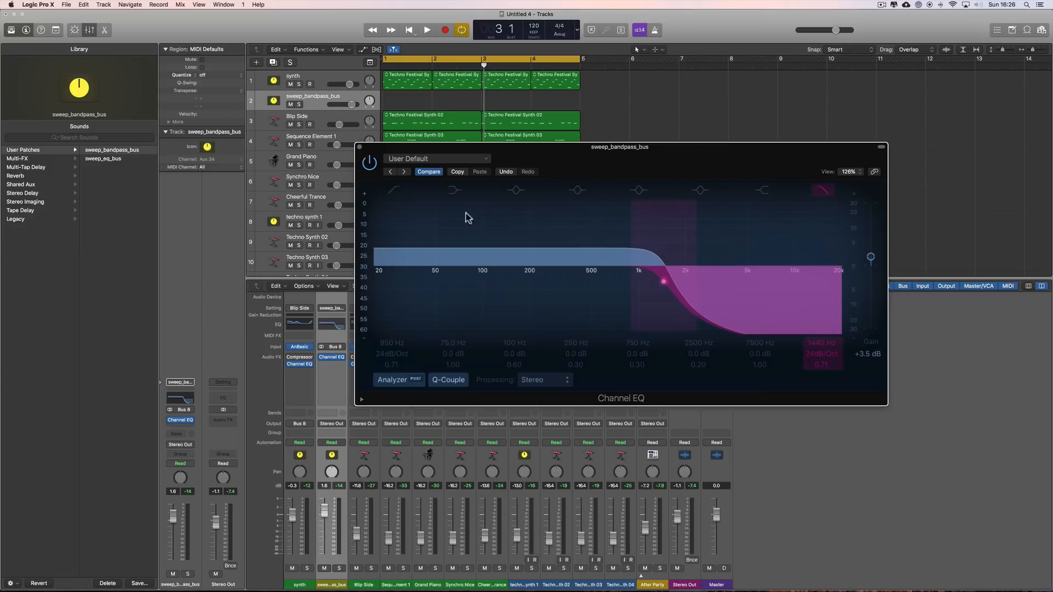
{"action": "left_click", "coordinate": [399, 193]}
{"action": "left_click", "coordinate": [823, 191]}
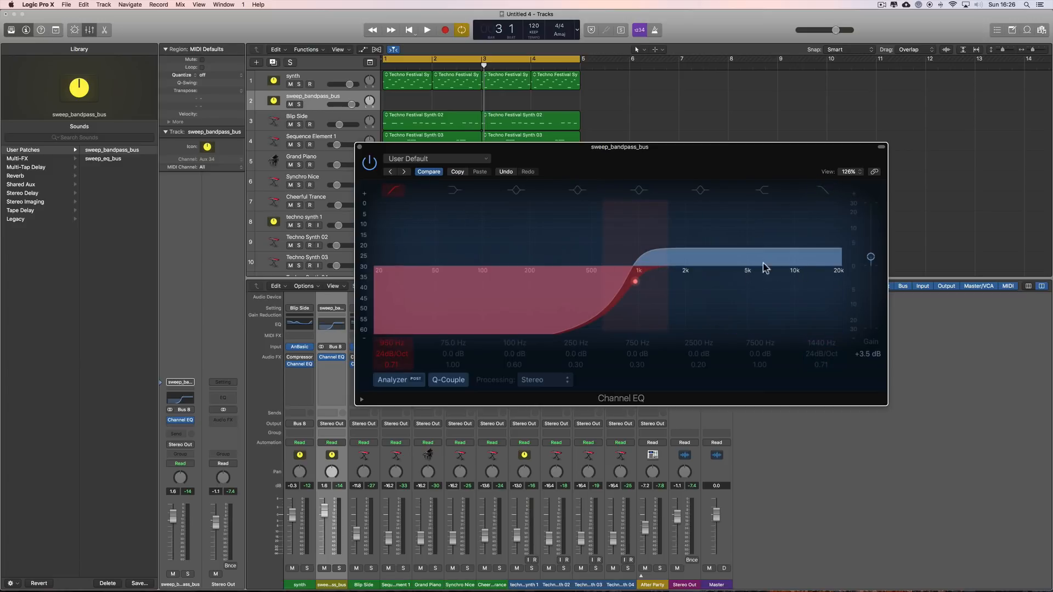
{"action": "left_click", "coordinate": [826, 192]}
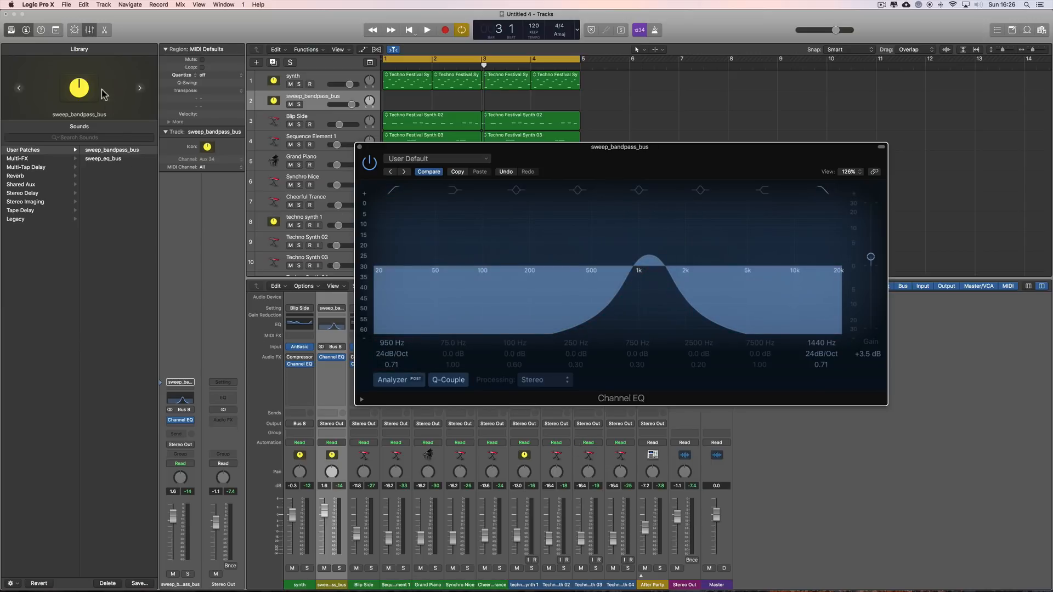
Bring back the Smart Controls beside the Channel EQ, sweep BANDPASS FREQ to about 510 Hz in playback, and solo sweep_bandpass_bus
{"action": "left_click", "coordinate": [74, 30]}
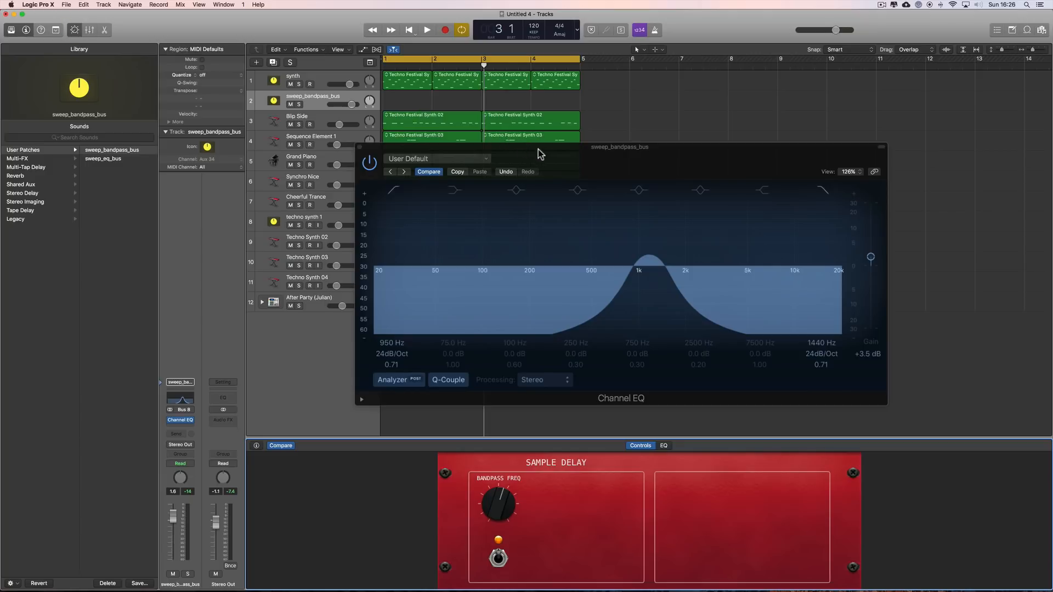
{"action": "left_click_drag", "start_coordinate": [539, 154], "coordinate": [607, 133]}
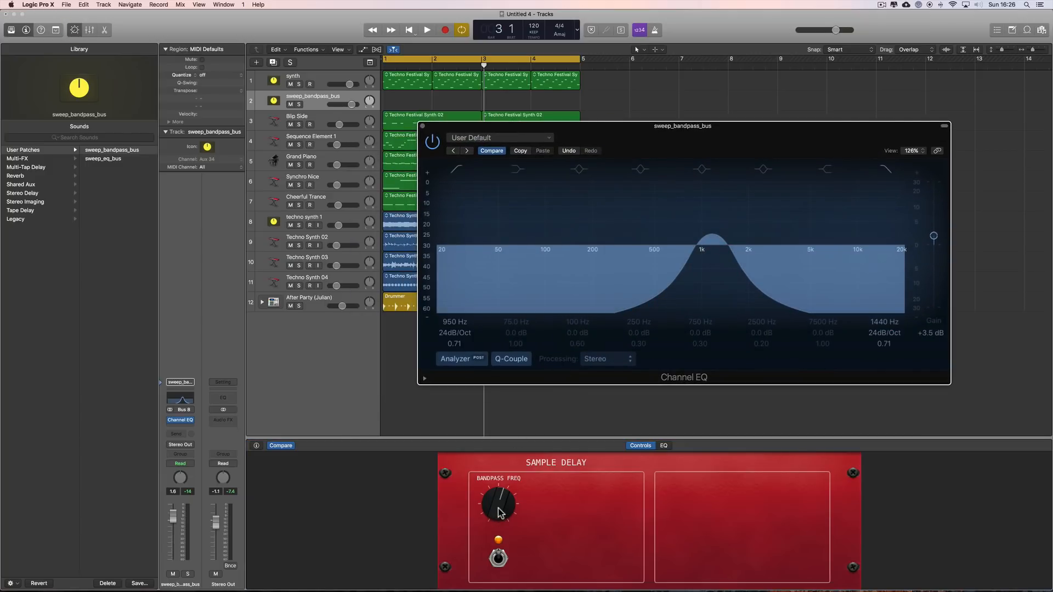
{"action": "key", "text": "space"}
{"action": "mouse_move", "coordinate": [498, 512]}
{"action": "left_mouse_down"}
{"action": "mouse_move", "coordinate": [498, 541]}
{"action": "mouse_move", "coordinate": [511, 481]}
{"action": "mouse_move", "coordinate": [515, 506]}
{"action": "left_mouse_up"}
{"action": "left_click", "coordinate": [299, 105]}
{"action": "key", "text": "space"}
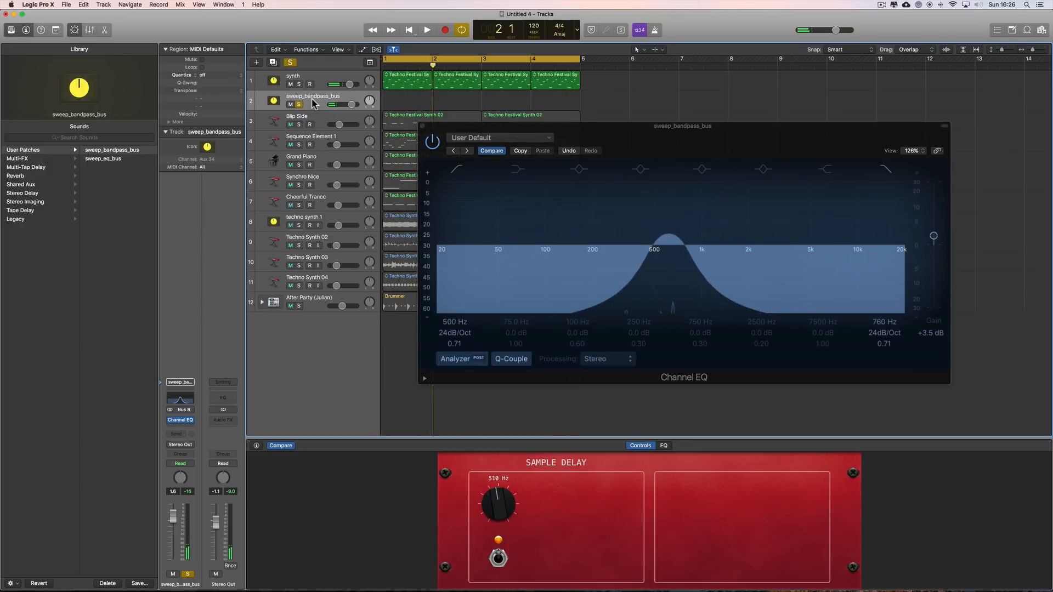